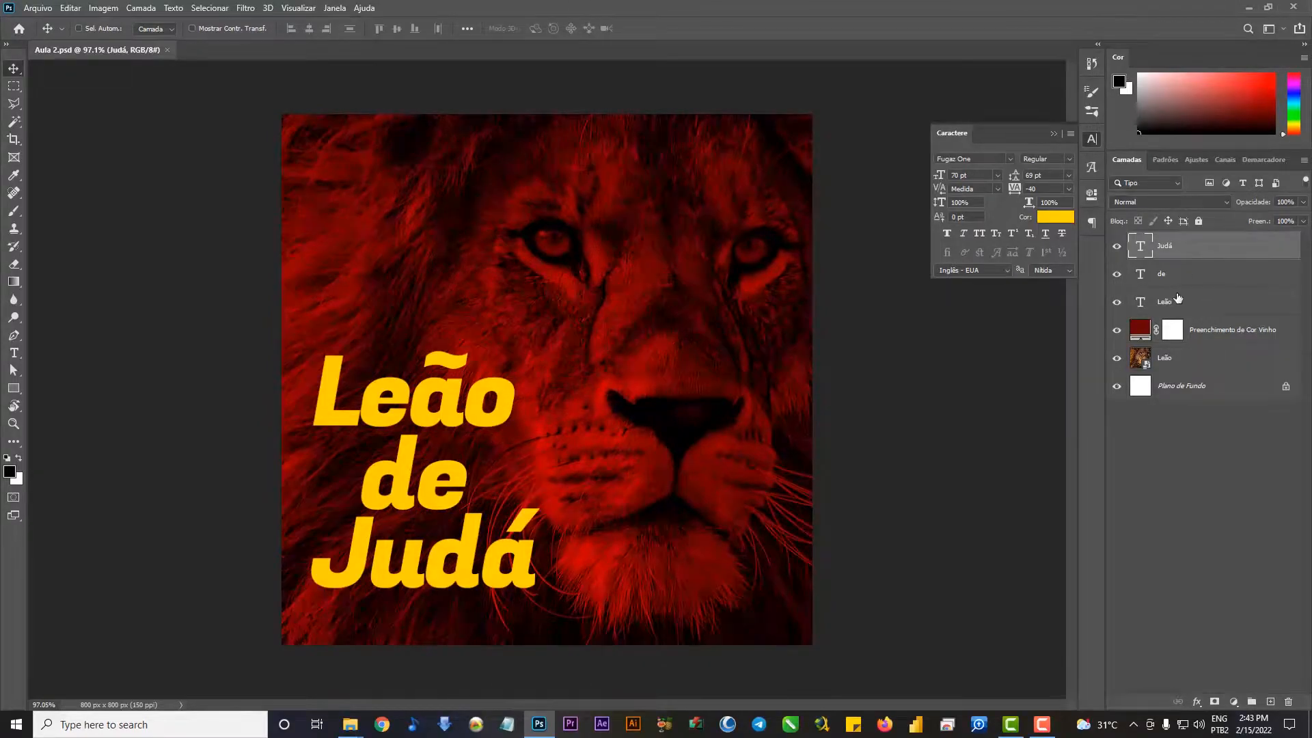
Add a Drop Shadow effect to the "Leão" text layer and show the effect's settings.
{"action": "left_click", "coordinate": [1175, 301]}
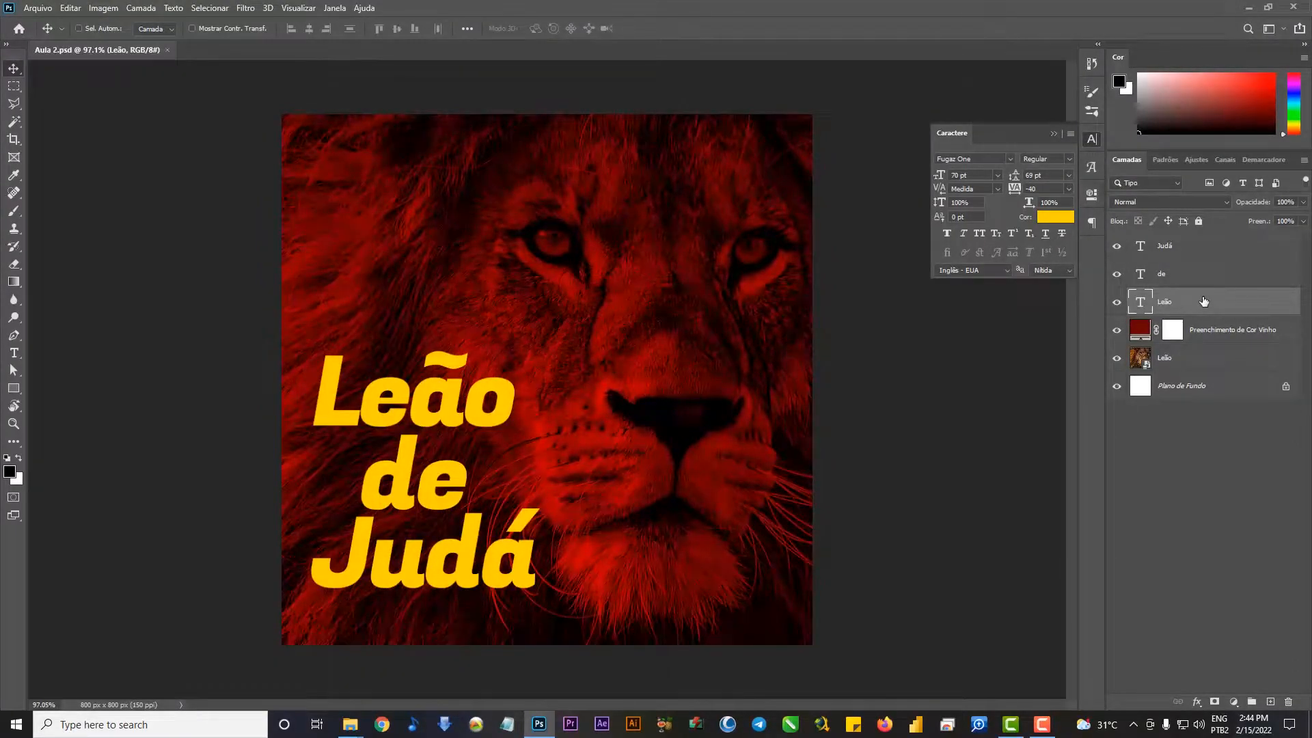
{"action": "right_click", "coordinate": [1201, 301]}
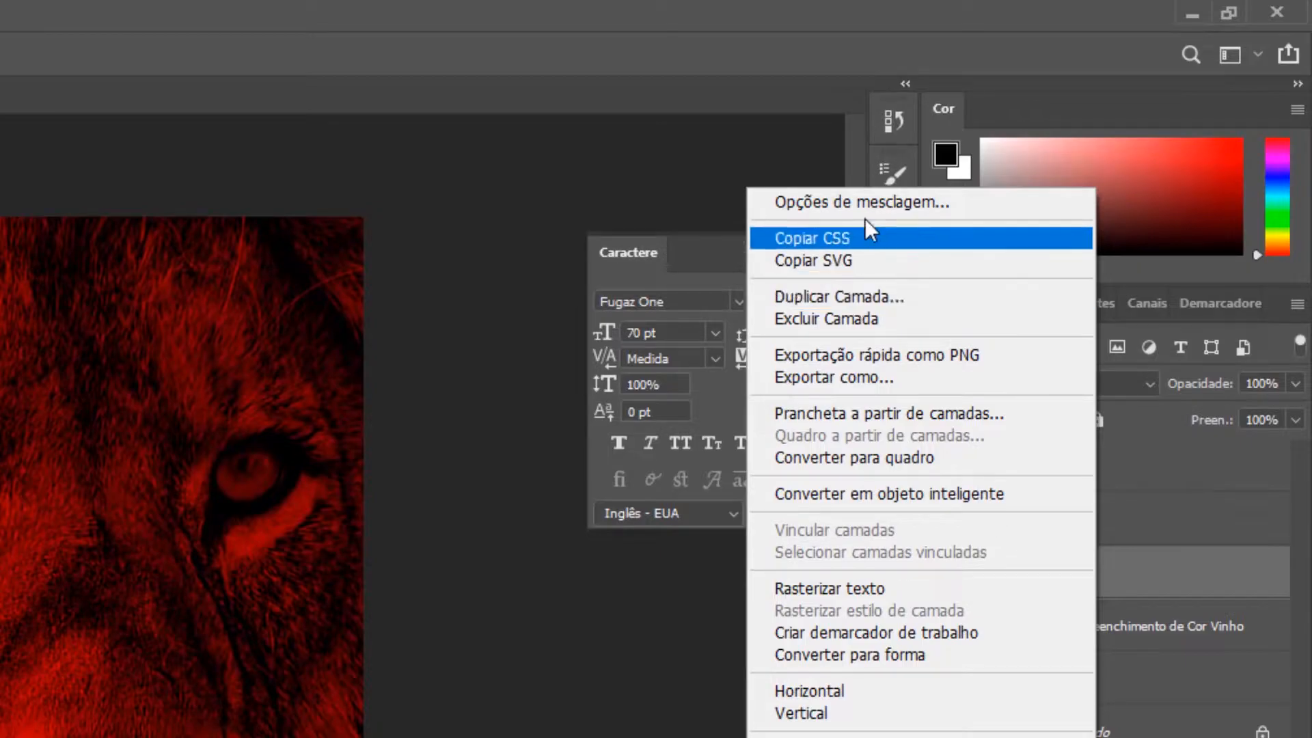
{"action": "left_click", "coordinate": [949, 203]}
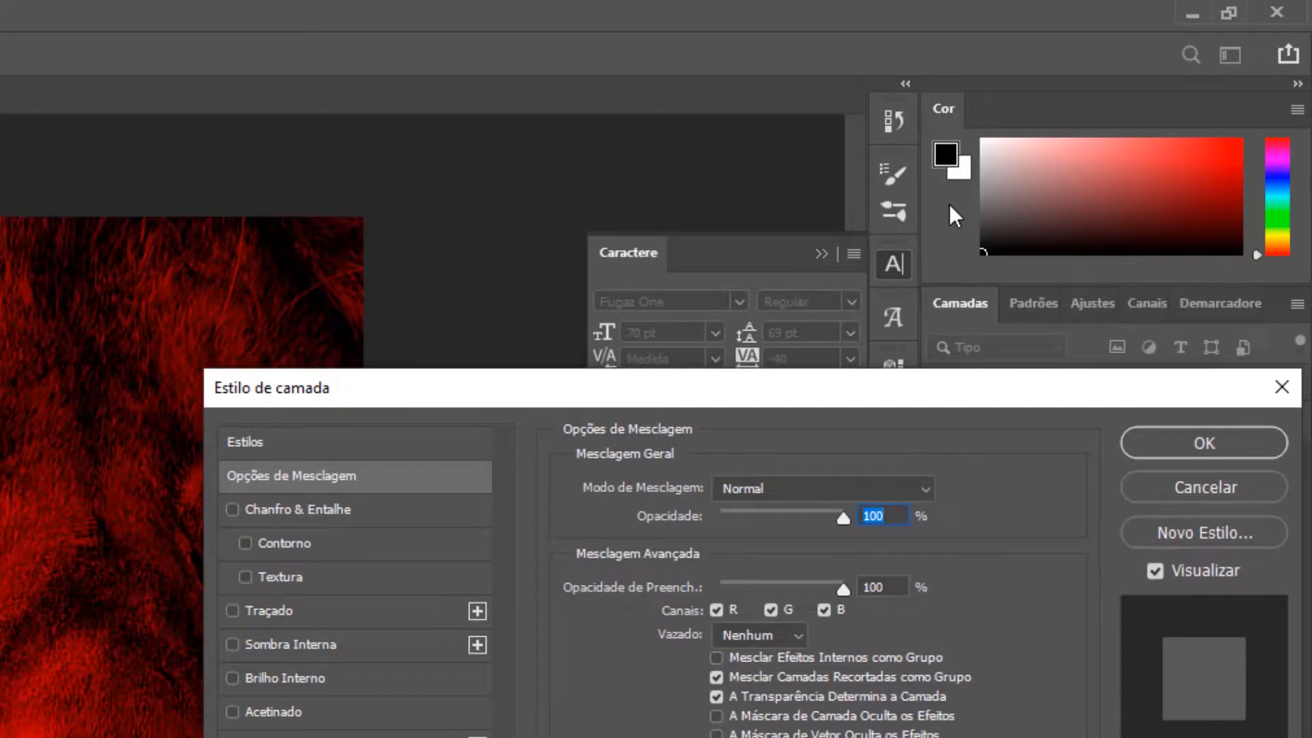
{"action": "left_click_drag", "start_coordinate": [946, 393], "coordinate": [867, 306]}
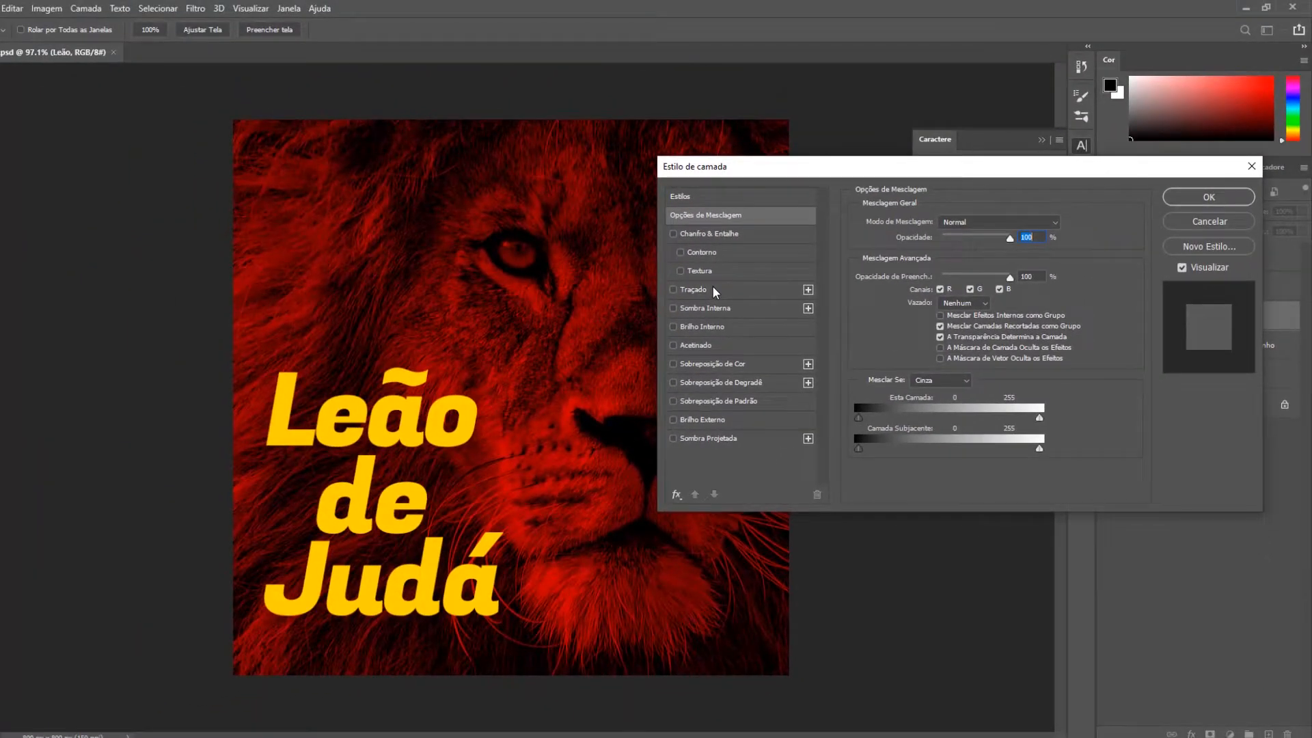
{"action": "left_click", "coordinate": [673, 439]}
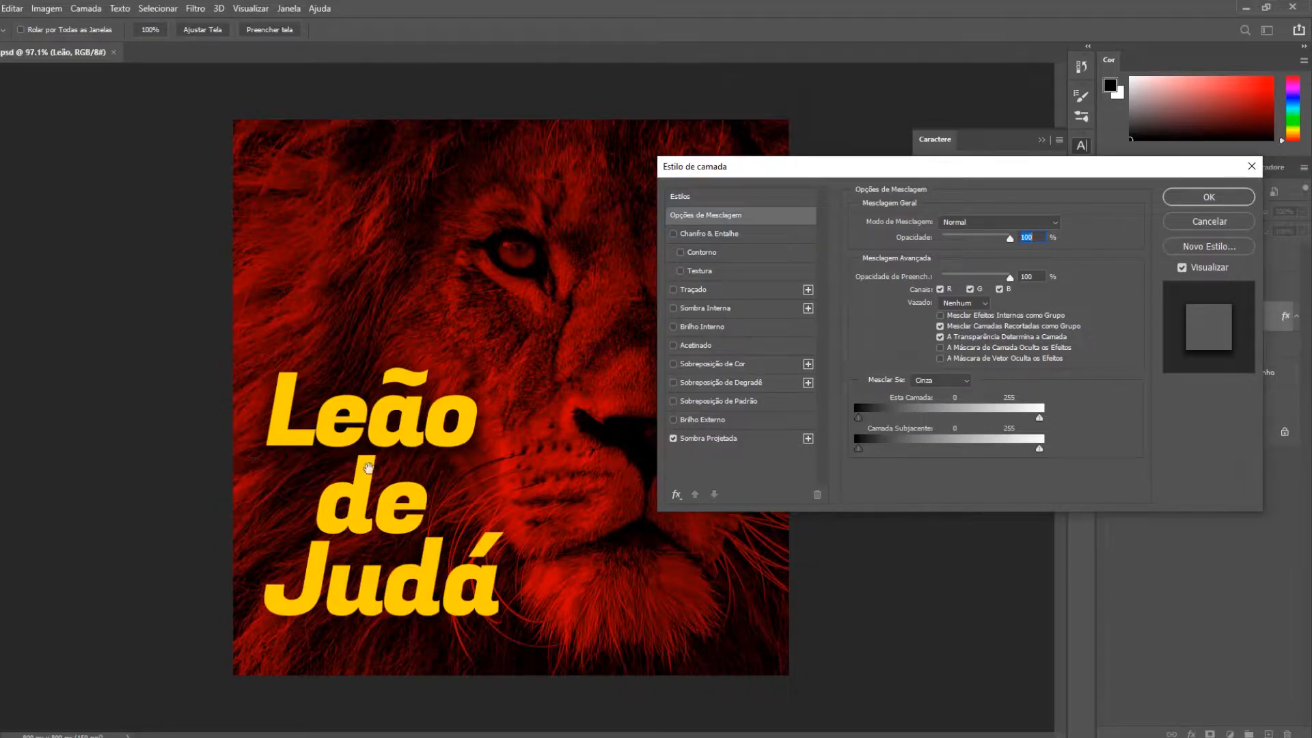
{"action": "left_click", "coordinate": [674, 439]}
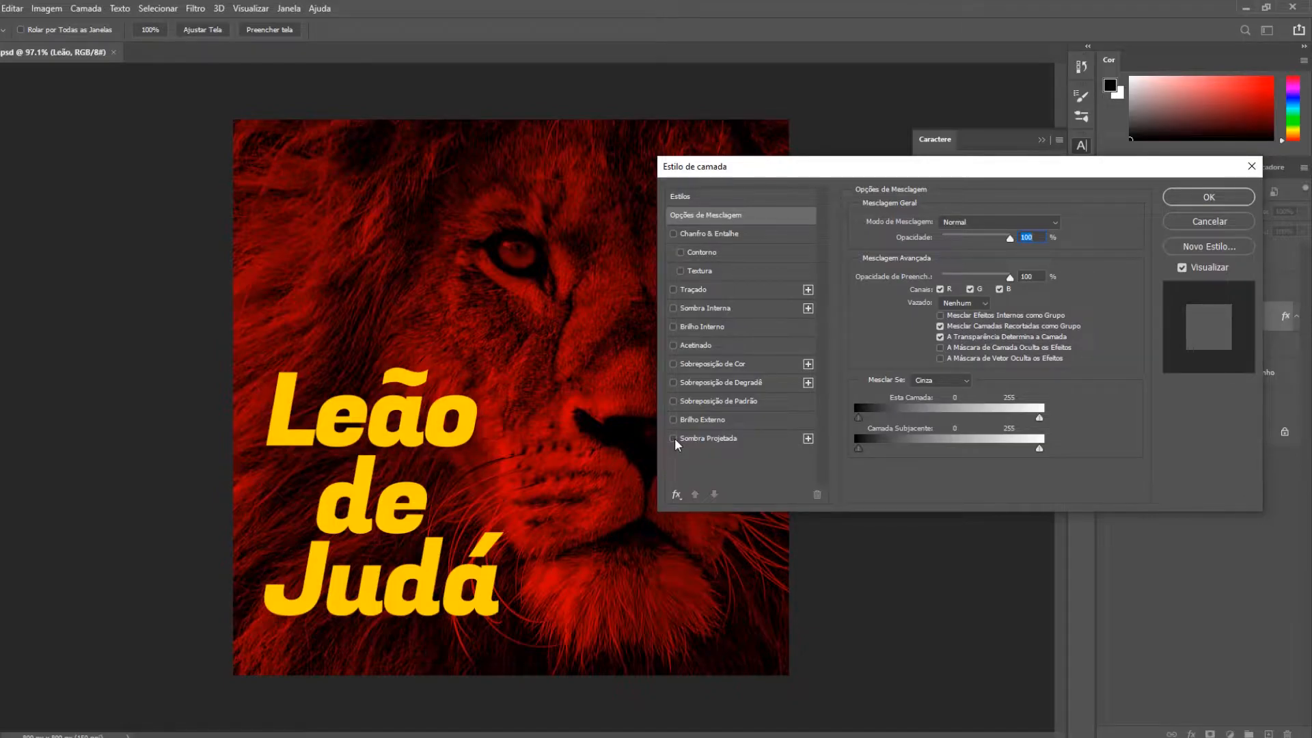
{"action": "left_click", "coordinate": [674, 438]}
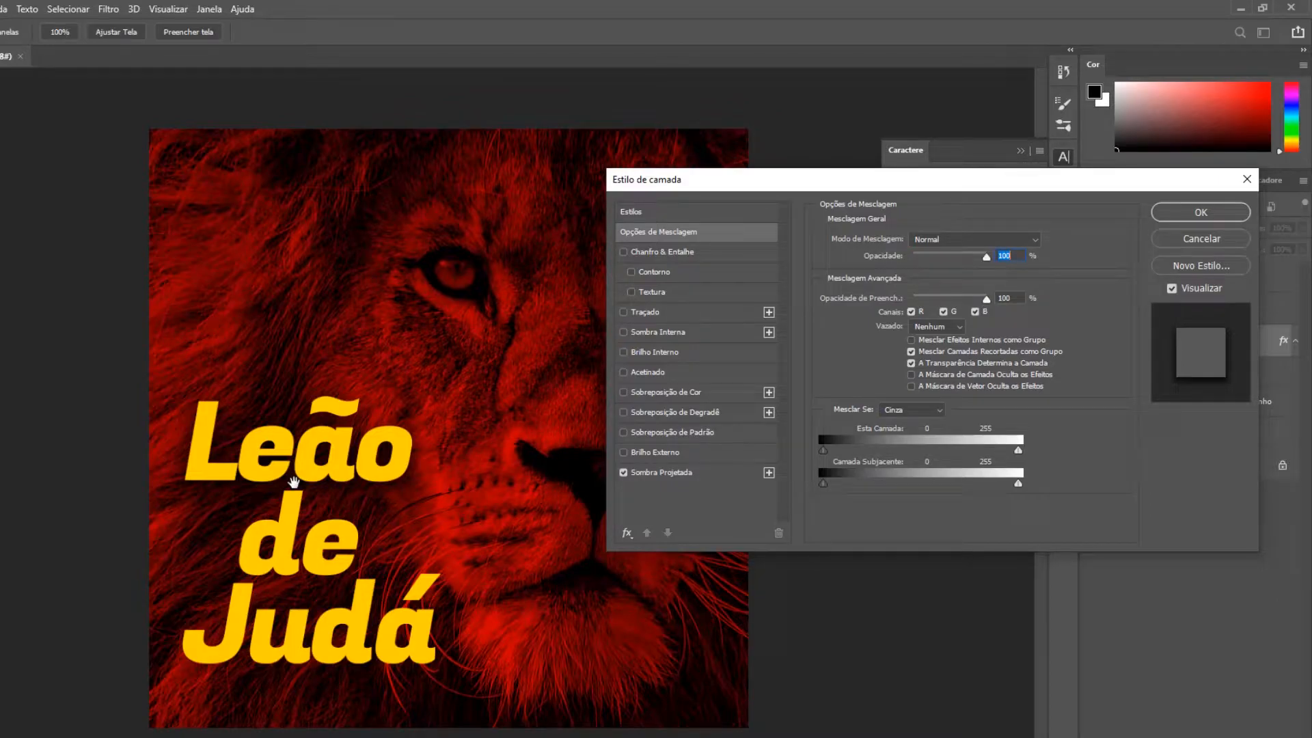
{"action": "left_click", "coordinate": [704, 473]}
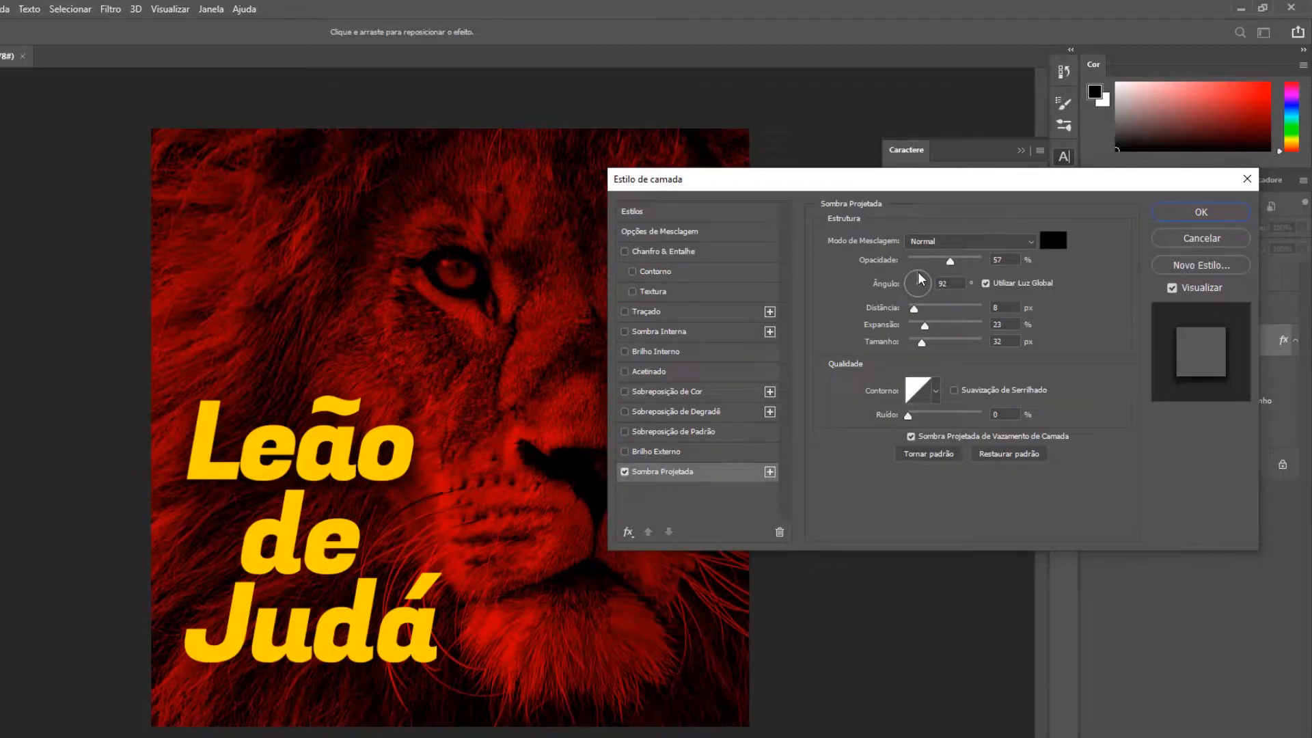
Set the drop shadow's angle to 138° and its distance to 34 px.
{"action": "left_click_drag", "start_coordinate": [920, 278], "coordinate": [912, 281]}
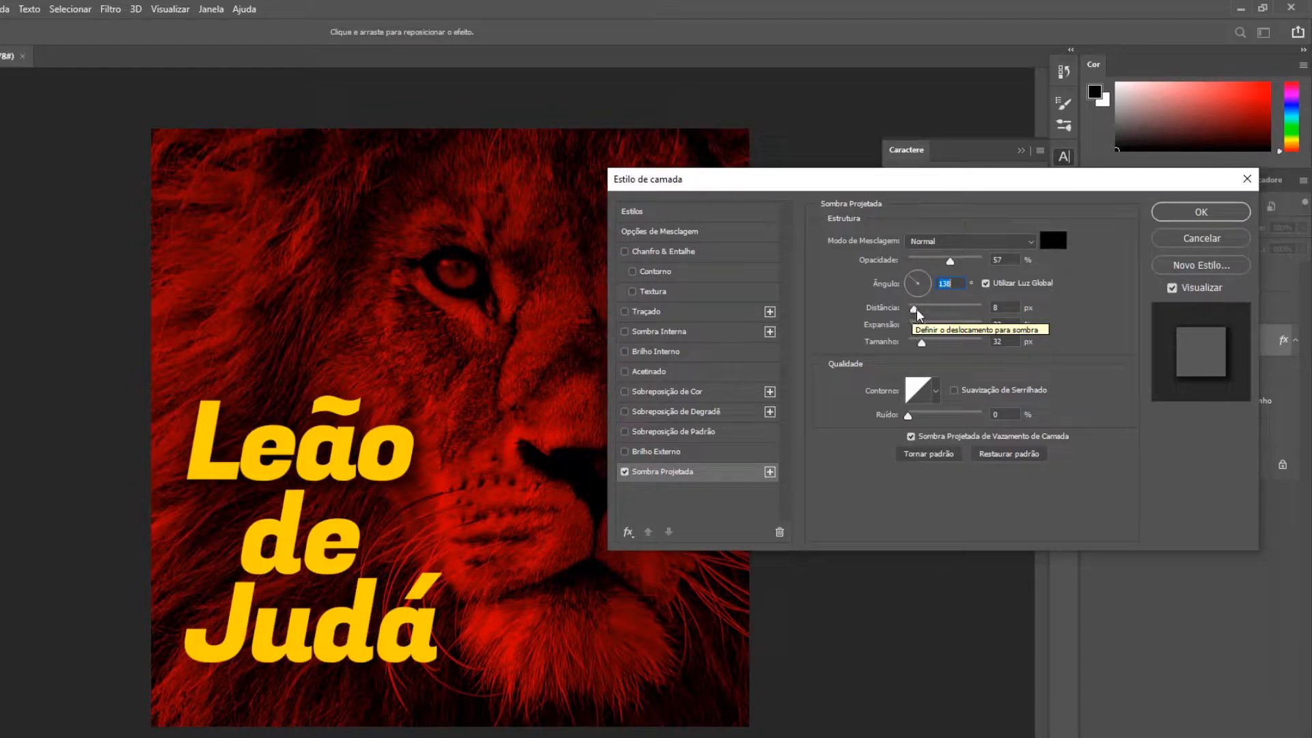
{"action": "left_click_drag", "start_coordinate": [919, 314], "coordinate": [945, 322]}
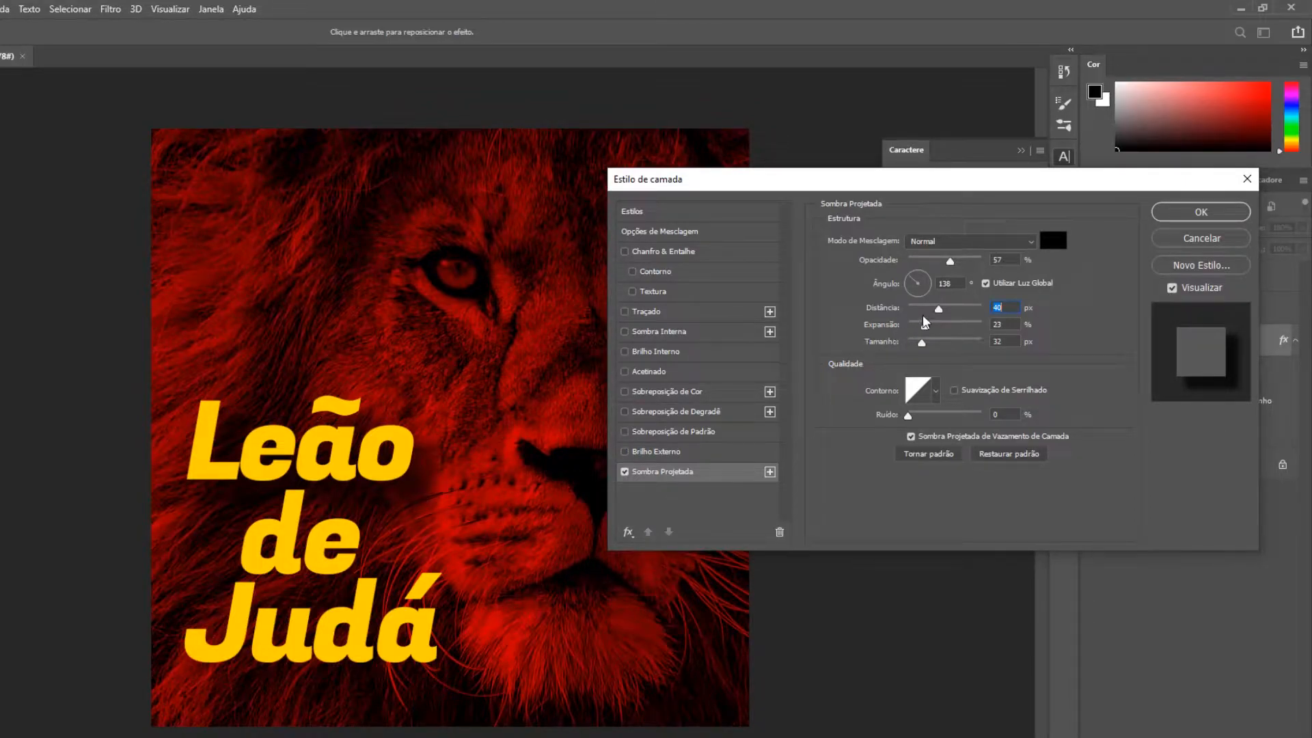
{"action": "left_click_drag", "start_coordinate": [940, 311], "coordinate": [972, 313]}
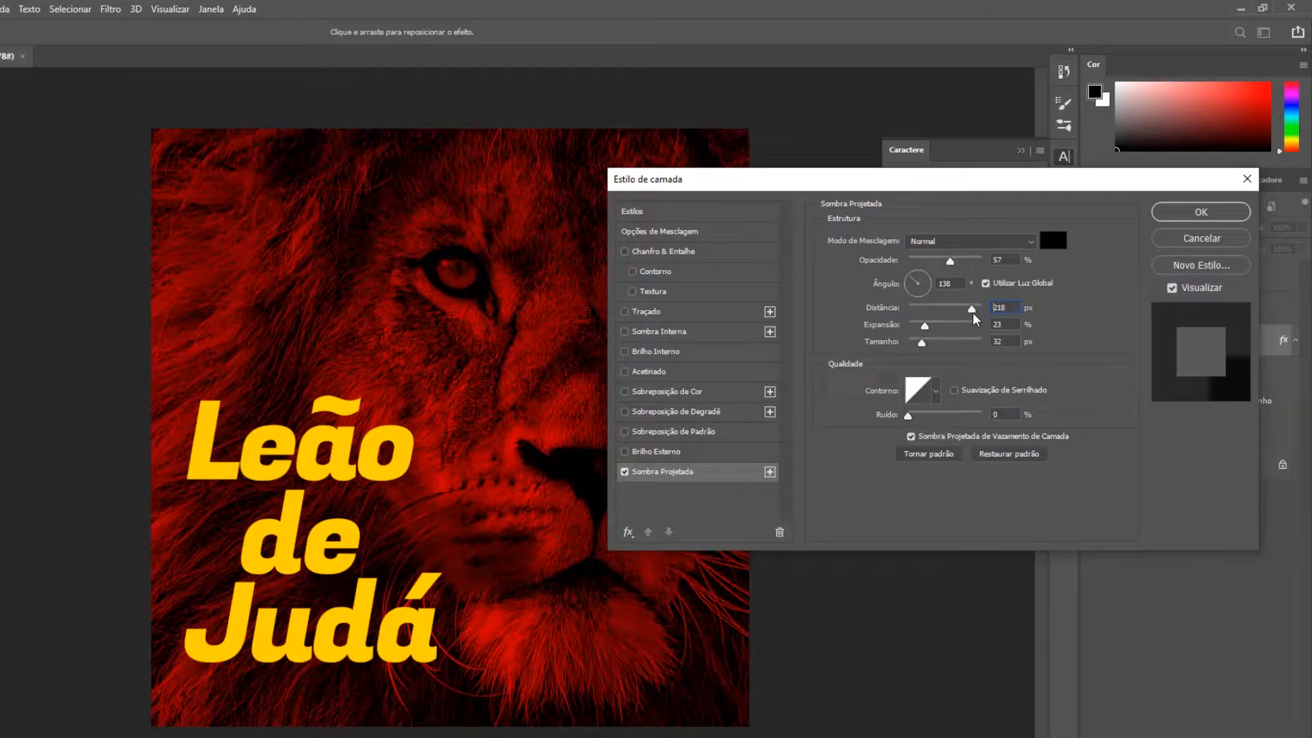
{"action": "left_click_drag", "start_coordinate": [963, 314], "coordinate": [937, 311]}
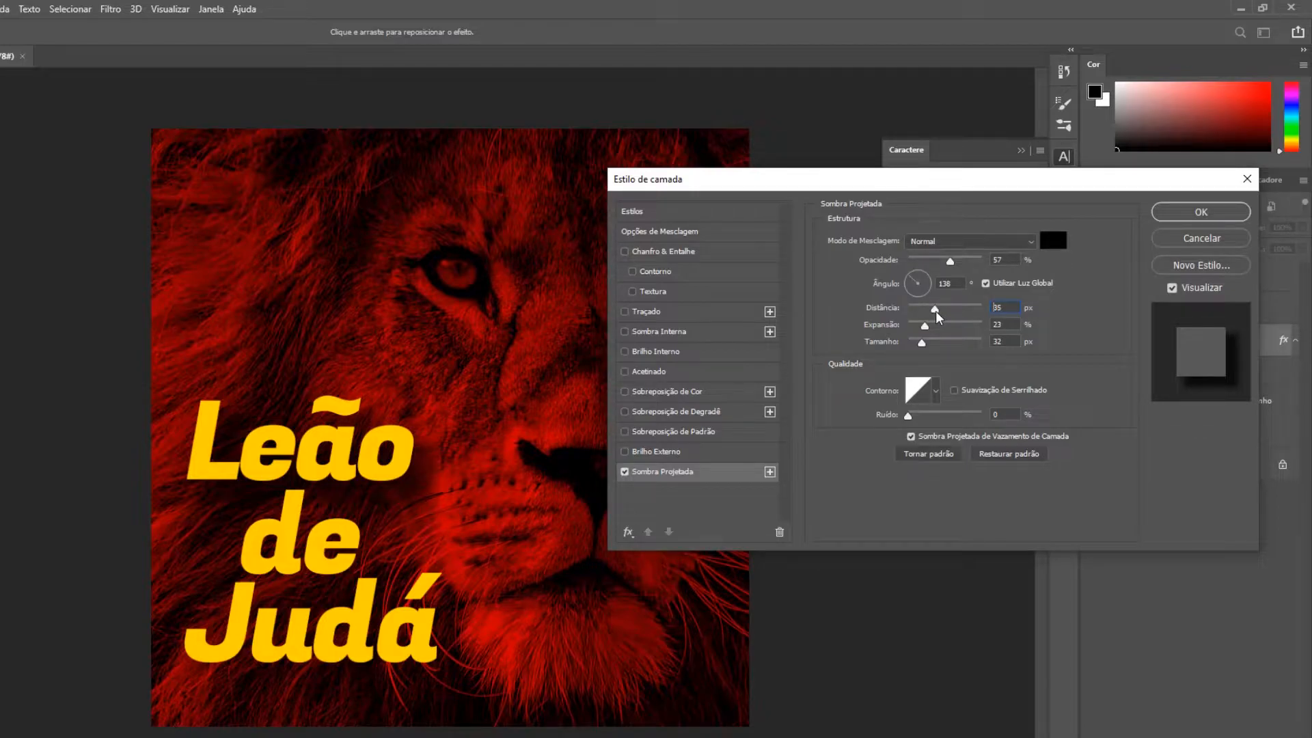
{"action": "left_click_drag", "start_coordinate": [936, 310], "coordinate": [935, 311]}
Try a much larger spread on the drop shadow, finishing with the spread at 16%.
{"action": "left_click_drag", "start_coordinate": [934, 327], "coordinate": [941, 327]}
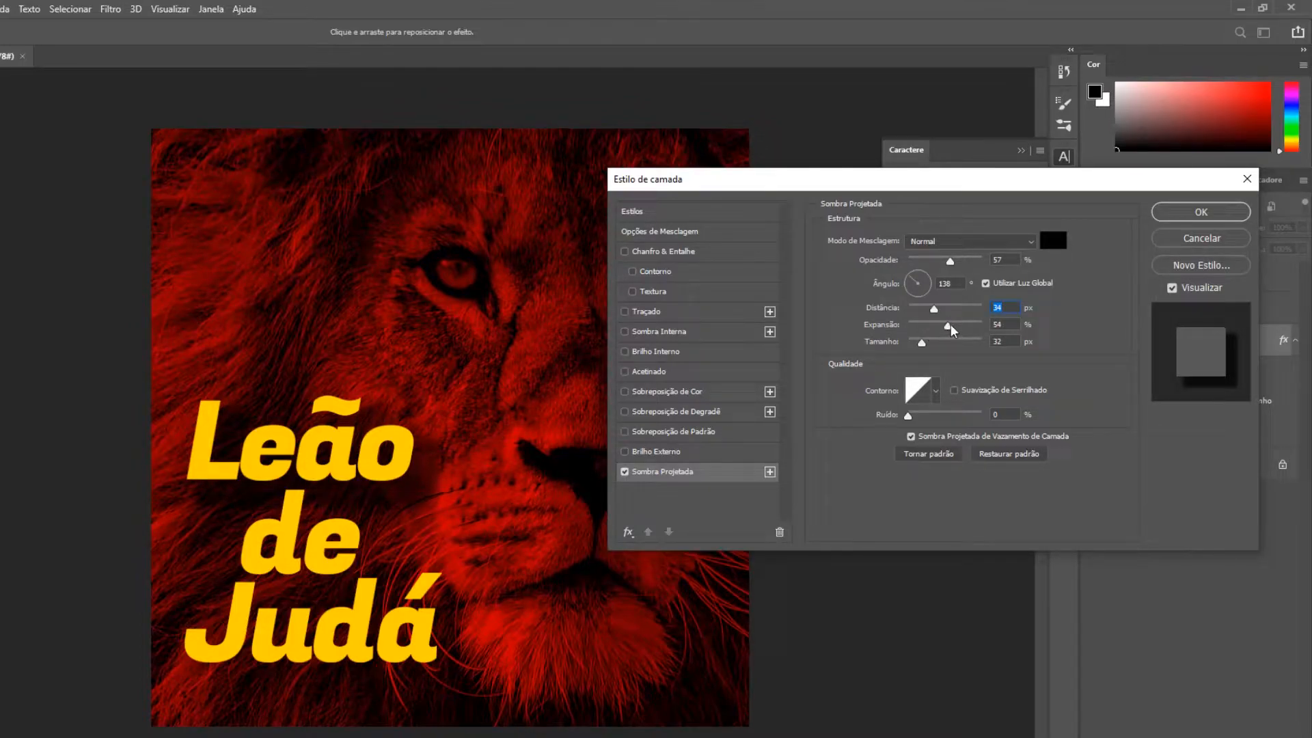
{"action": "mouse_move", "coordinate": [961, 327]}
{"action": "left_mouse_down"}
{"action": "mouse_move", "coordinate": [981, 314]}
{"action": "mouse_move", "coordinate": [982, 325]}
{"action": "left_mouse_up"}
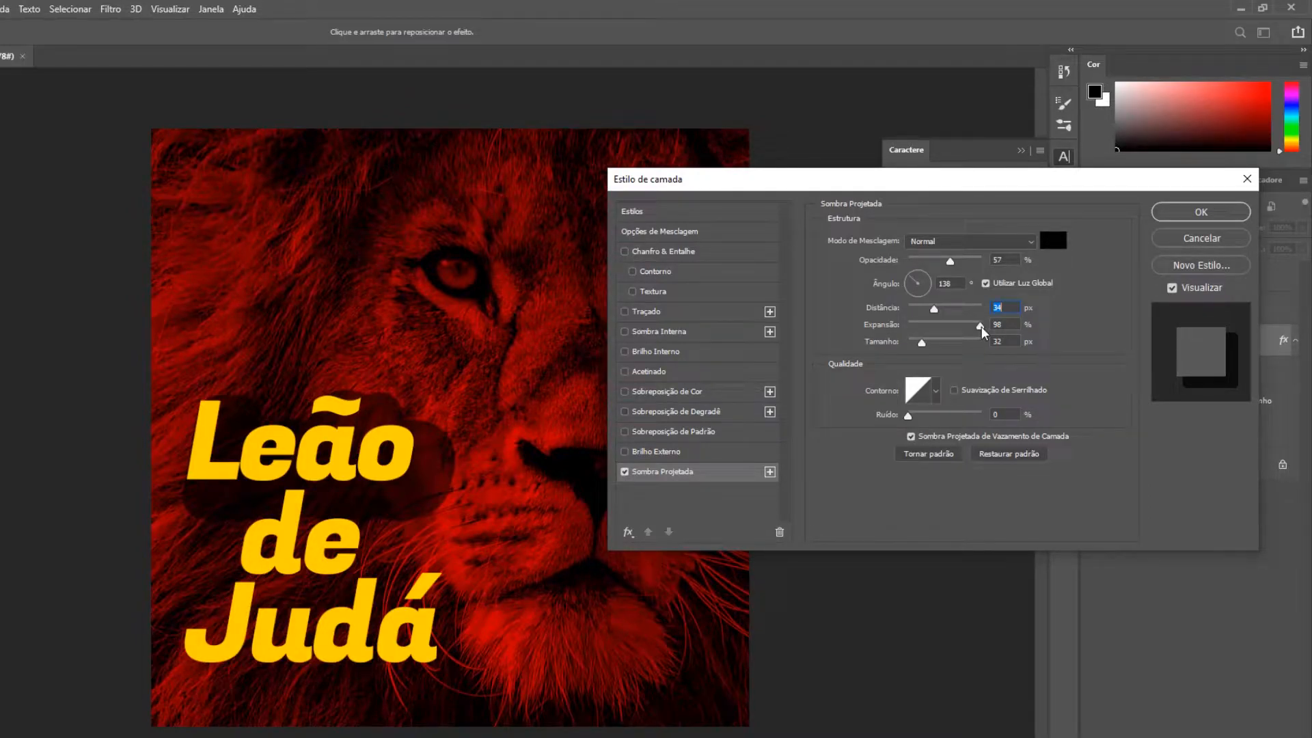
{"action": "left_click_drag", "start_coordinate": [978, 329], "coordinate": [938, 336]}
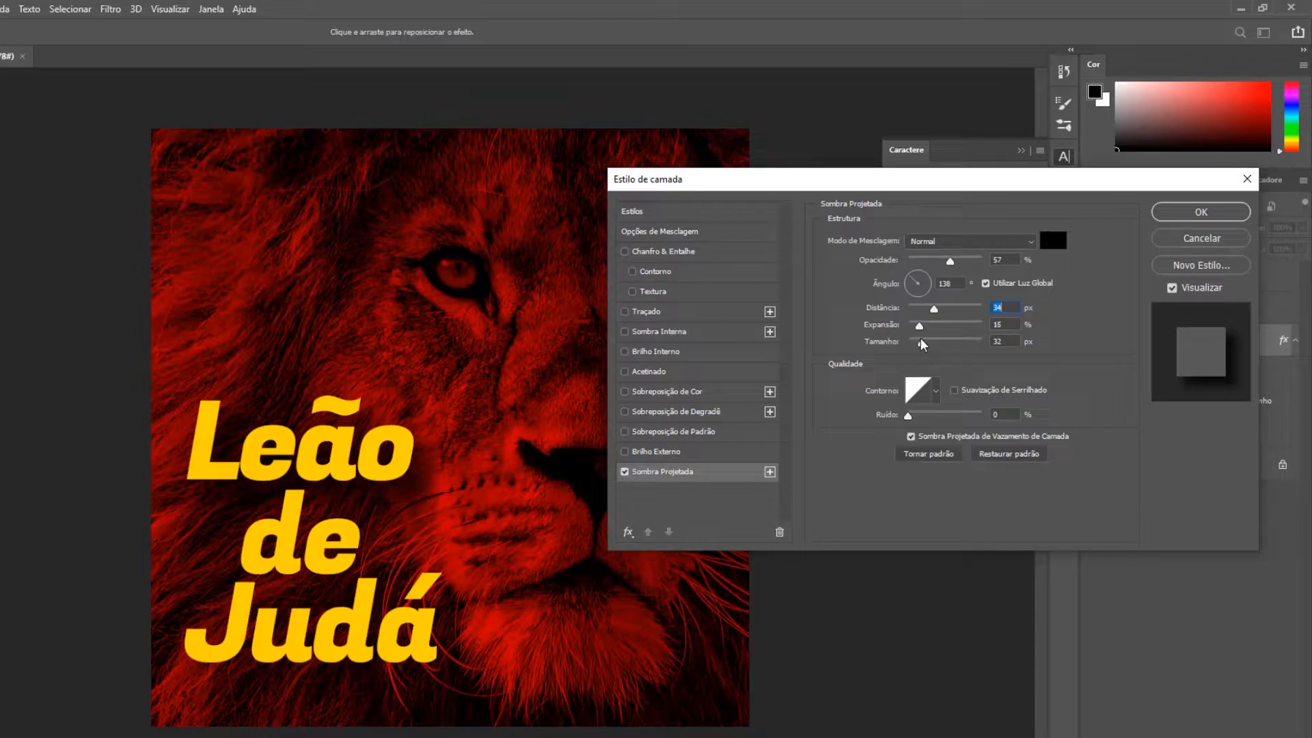
{"action": "key", "text": "Tab"}
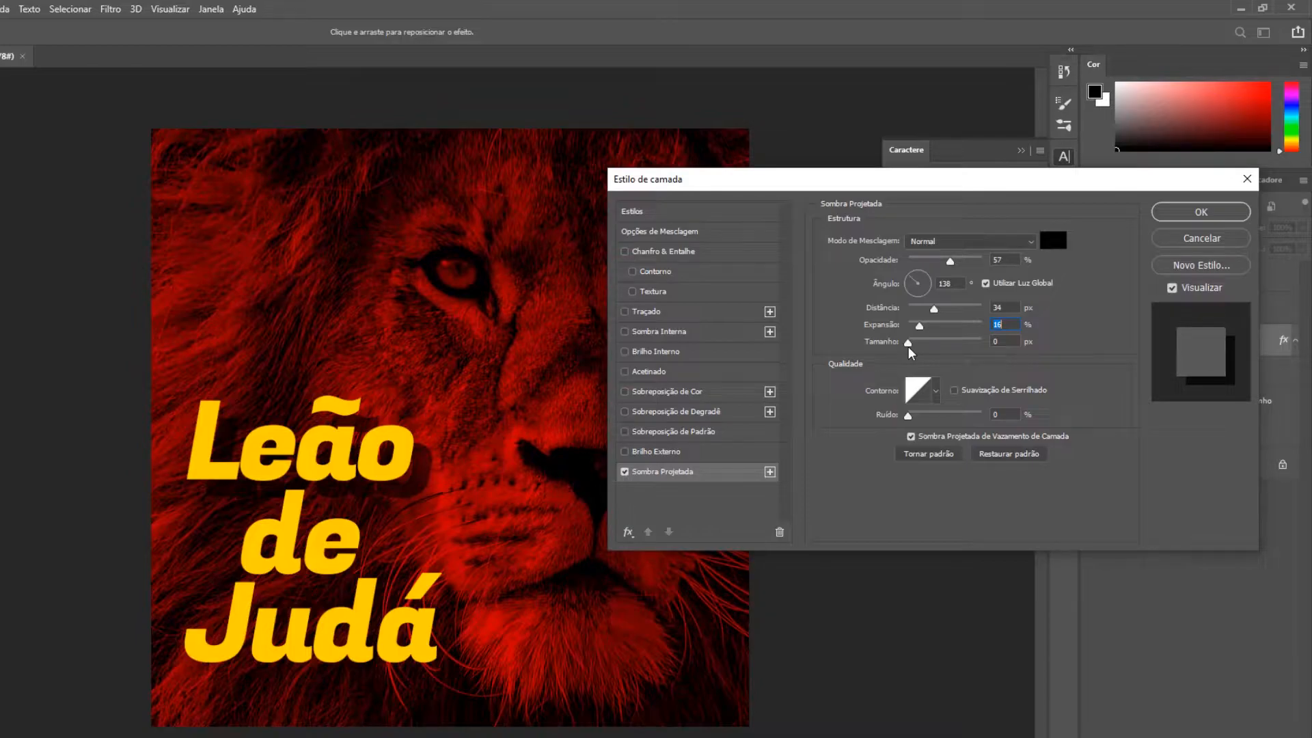
Set the drop shadow's size to 25 px and its distance to 31 px.
{"action": "left_click_drag", "start_coordinate": [912, 346], "coordinate": [944, 343]}
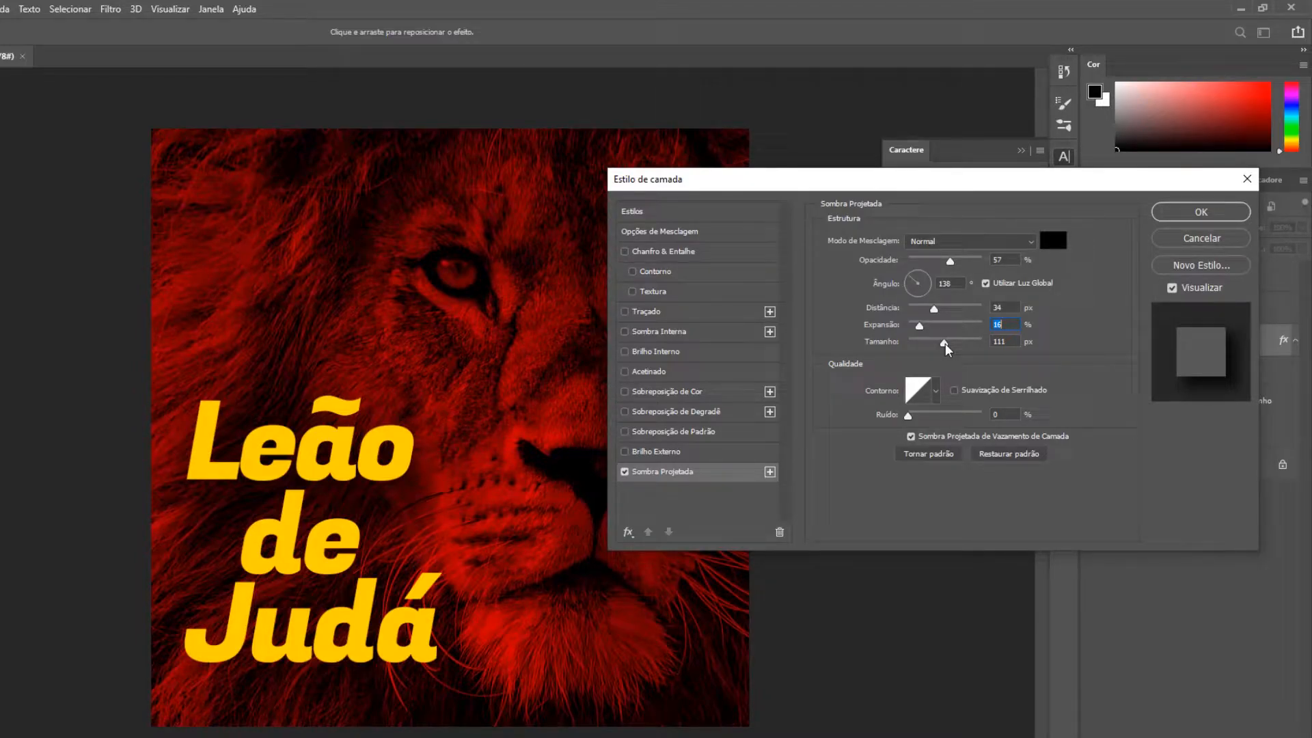
{"action": "left_click_drag", "start_coordinate": [945, 342], "coordinate": [981, 343]}
{"action": "left_click_drag", "start_coordinate": [921, 348], "coordinate": [916, 348]}
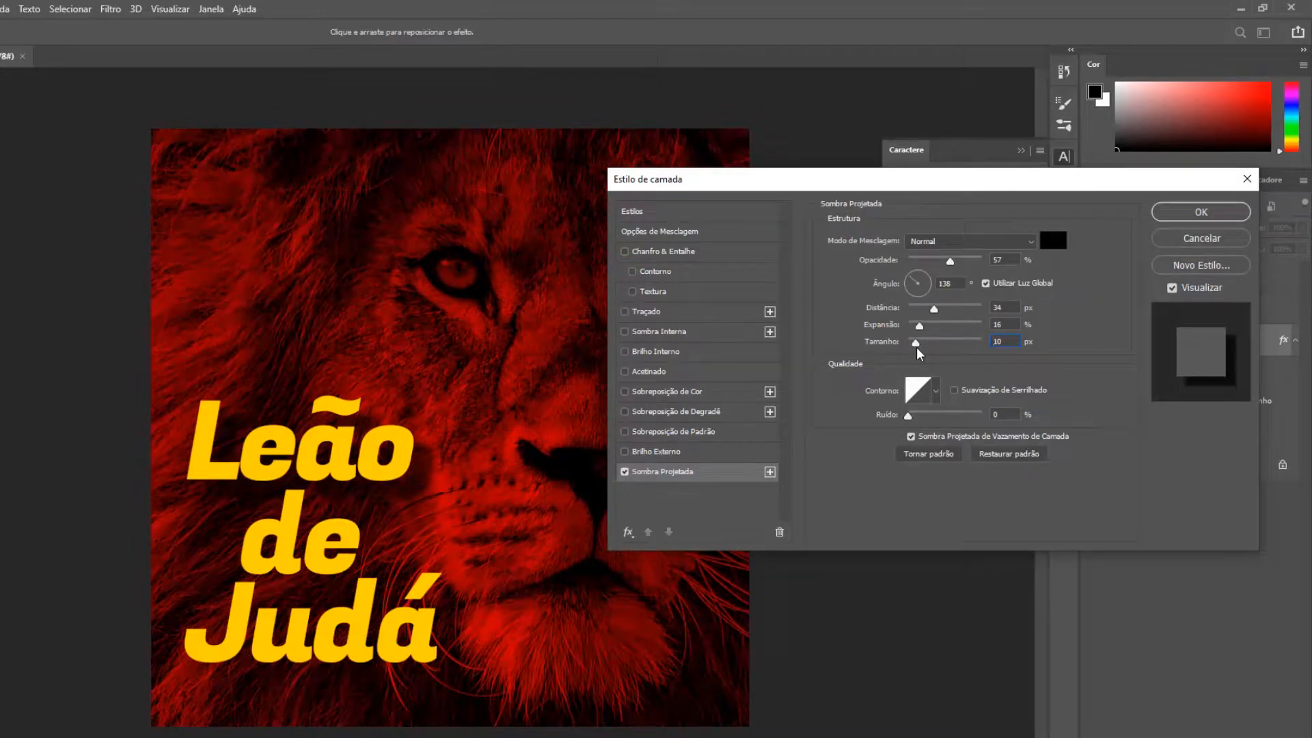
{"action": "left_click_drag", "start_coordinate": [920, 349], "coordinate": [920, 349]}
{"action": "key", "text": "Up"}
{"action": "left_click_drag", "start_coordinate": [933, 309], "coordinate": [935, 312]}
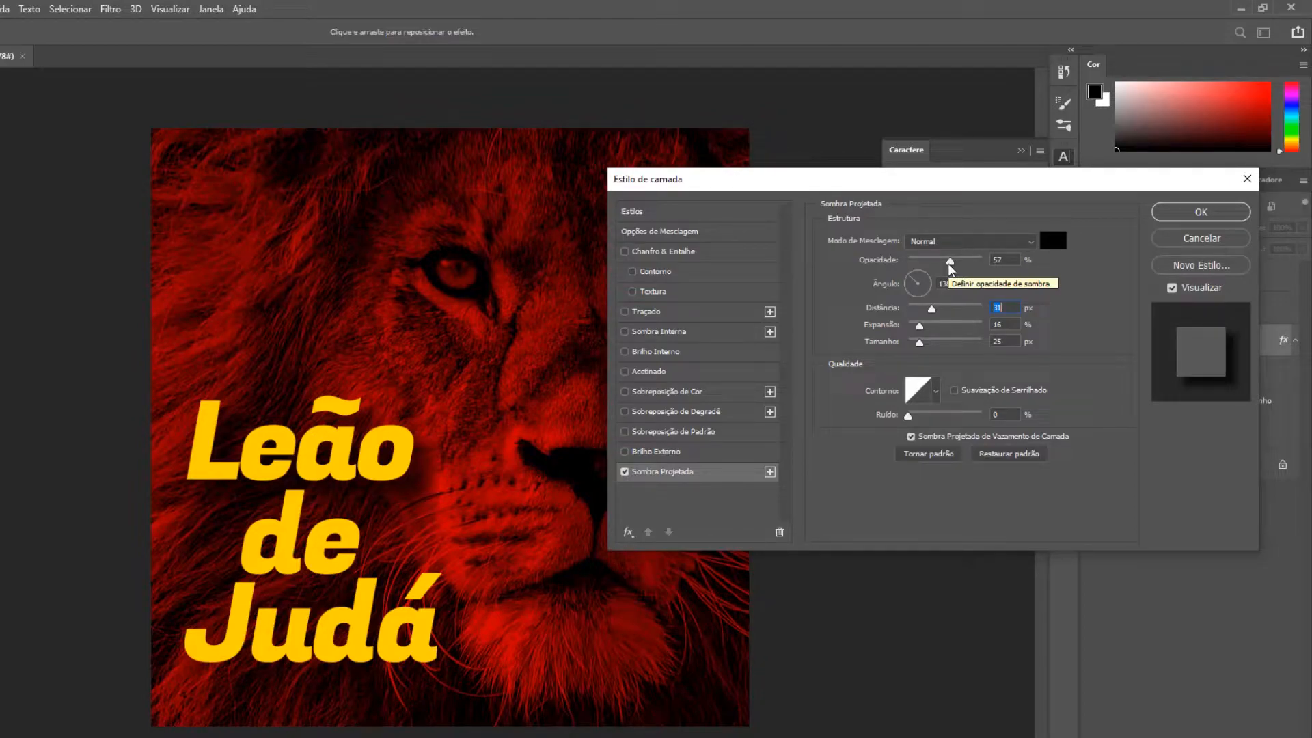
Try the drop shadow at full opacity, finishing with the opacity at 58%.
{"action": "left_click_drag", "start_coordinate": [948, 264], "coordinate": [972, 259]}
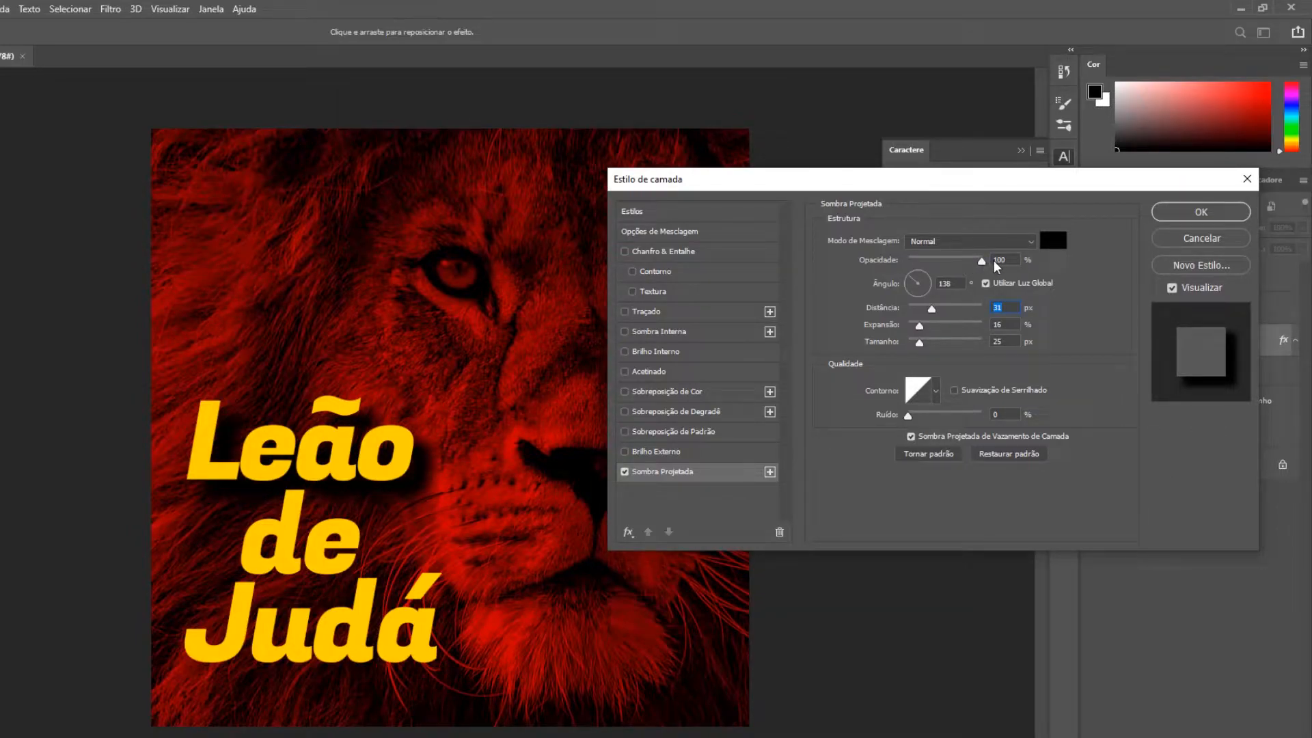
{"action": "left_click", "coordinate": [996, 262]}
{"action": "mouse_move", "coordinate": [958, 263]}
{"action": "left_mouse_down"}
{"action": "mouse_move", "coordinate": [943, 263]}
{"action": "mouse_move", "coordinate": [954, 264]}
{"action": "left_mouse_up"}
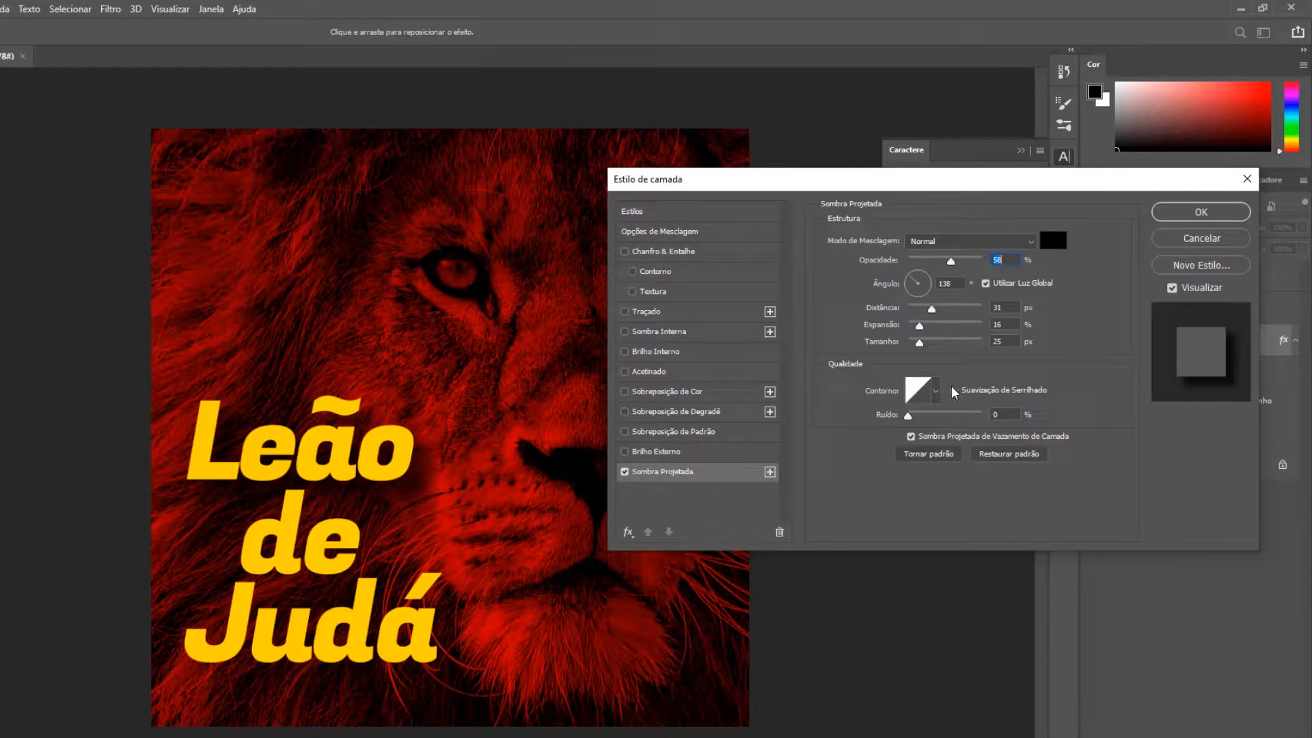
Try each of the alternative contour presets on the drop shadow of the "Leão" text.
{"action": "left_click", "coordinate": [936, 394]}
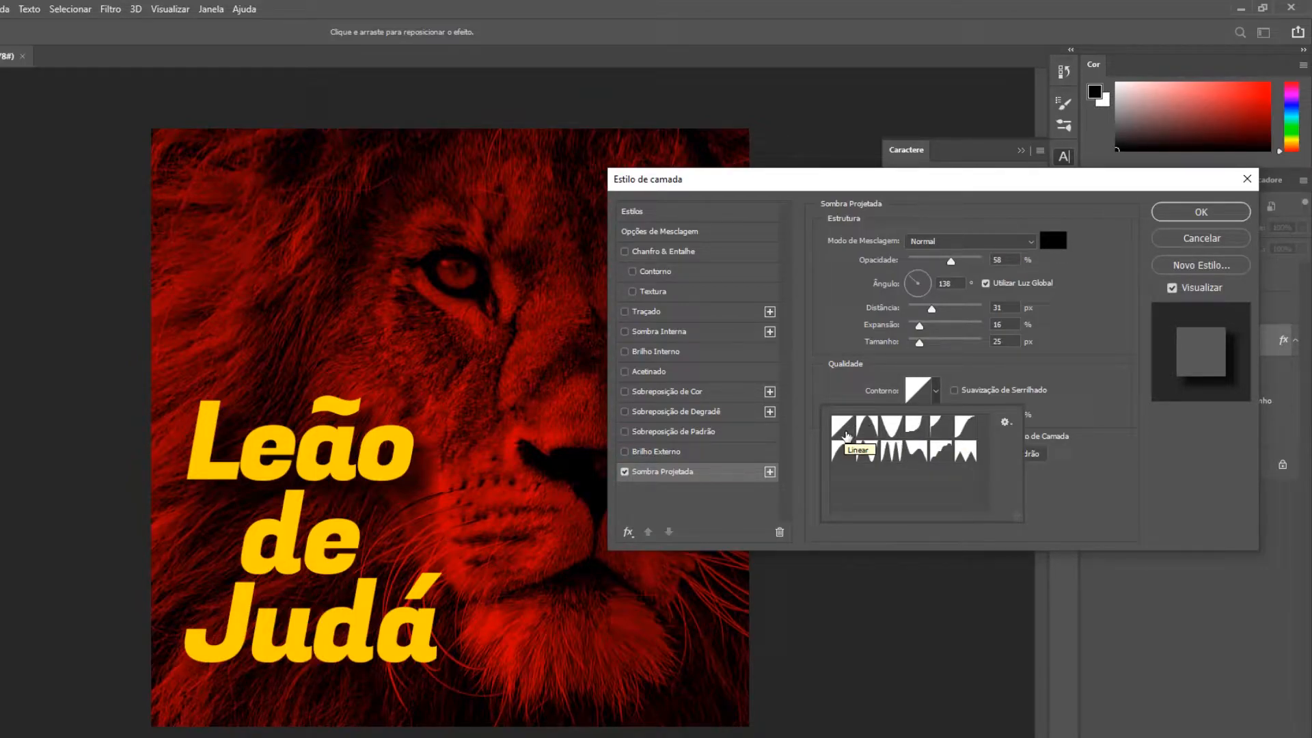
{"action": "left_click", "coordinate": [870, 436]}
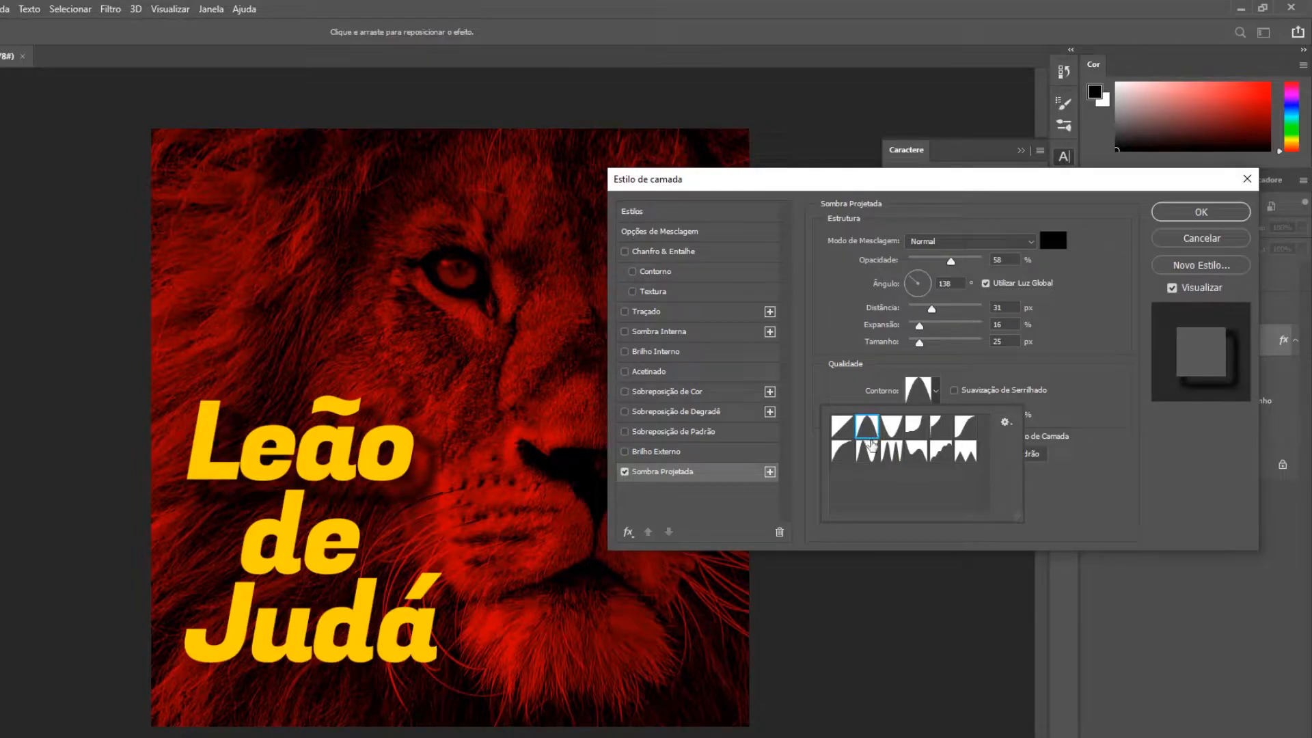
{"action": "left_click", "coordinate": [889, 431]}
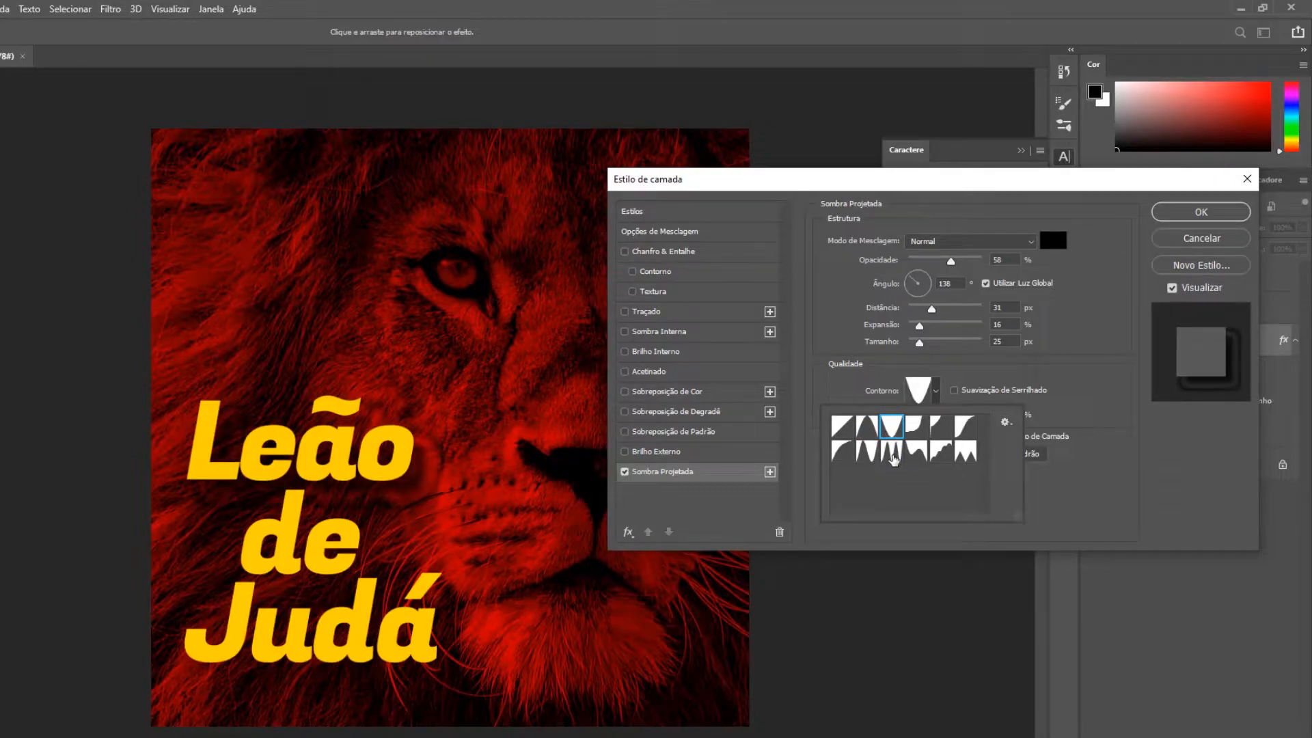
{"action": "left_click", "coordinate": [916, 429]}
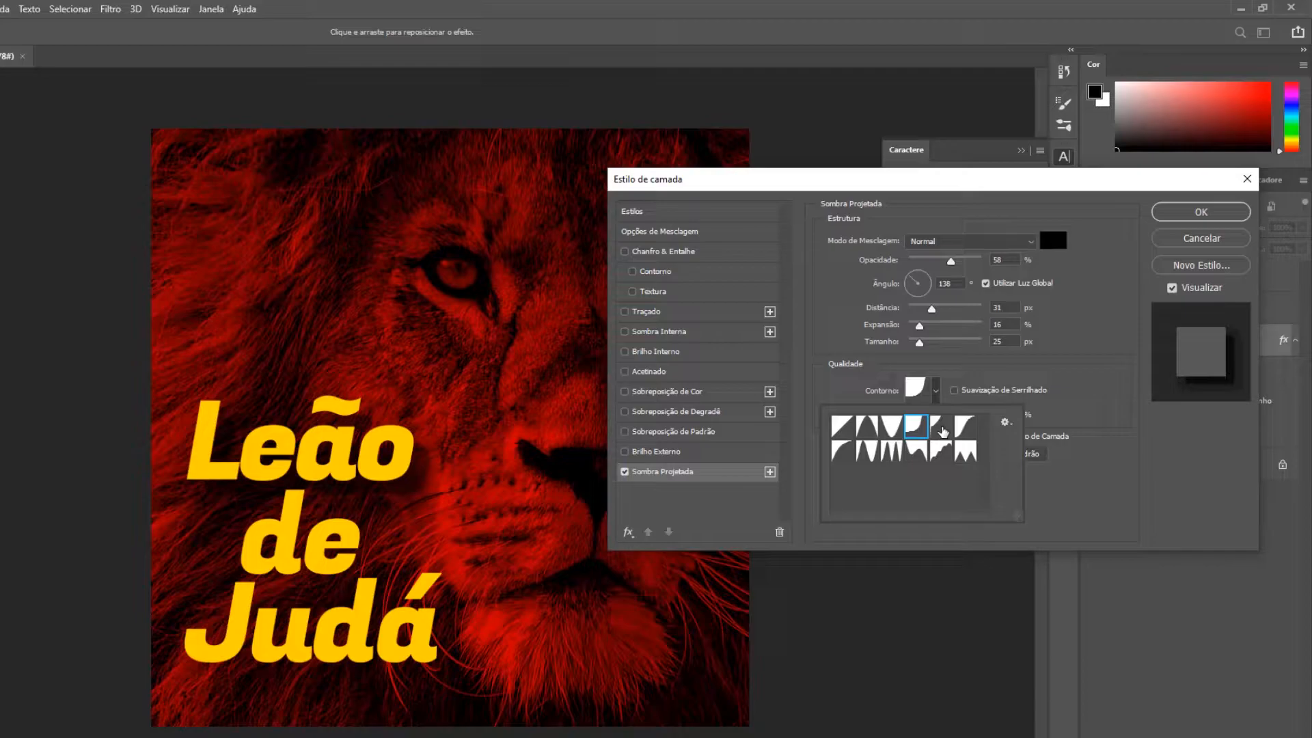
{"action": "left_click", "coordinate": [943, 430]}
{"action": "left_click", "coordinate": [970, 428]}
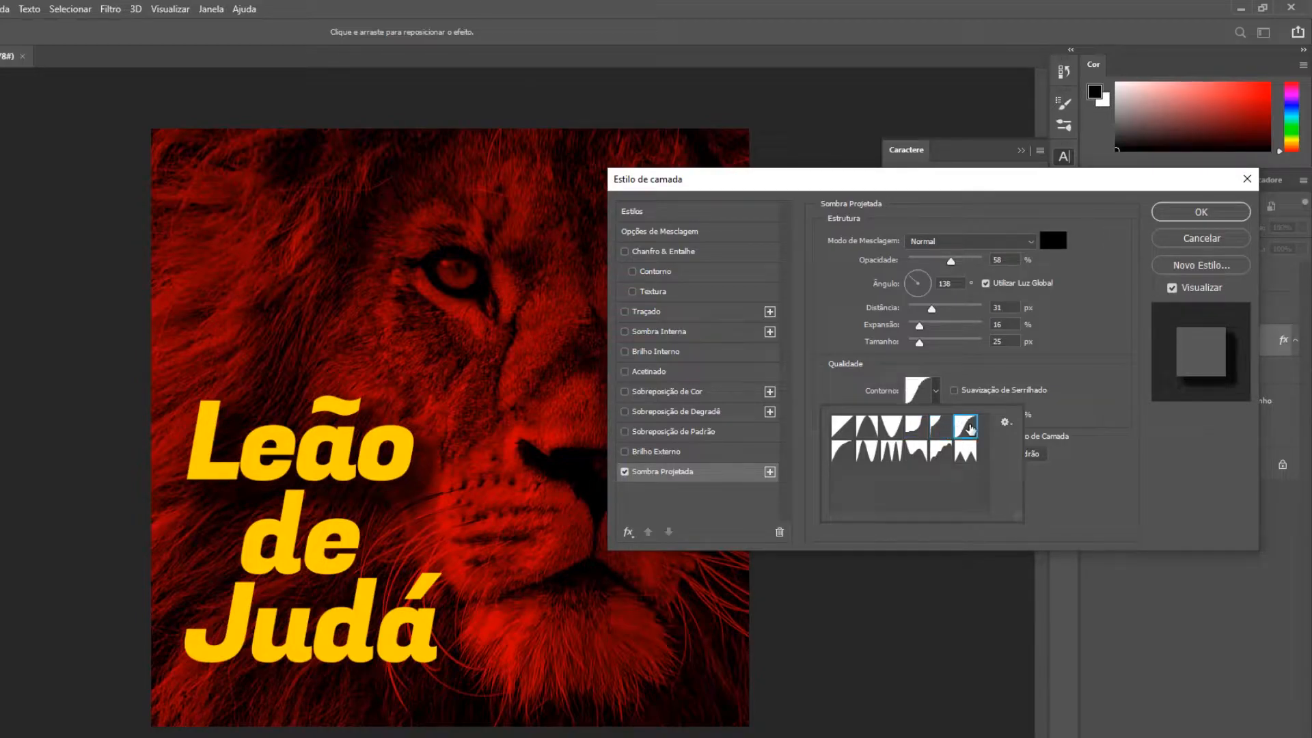
{"action": "left_click", "coordinate": [847, 456]}
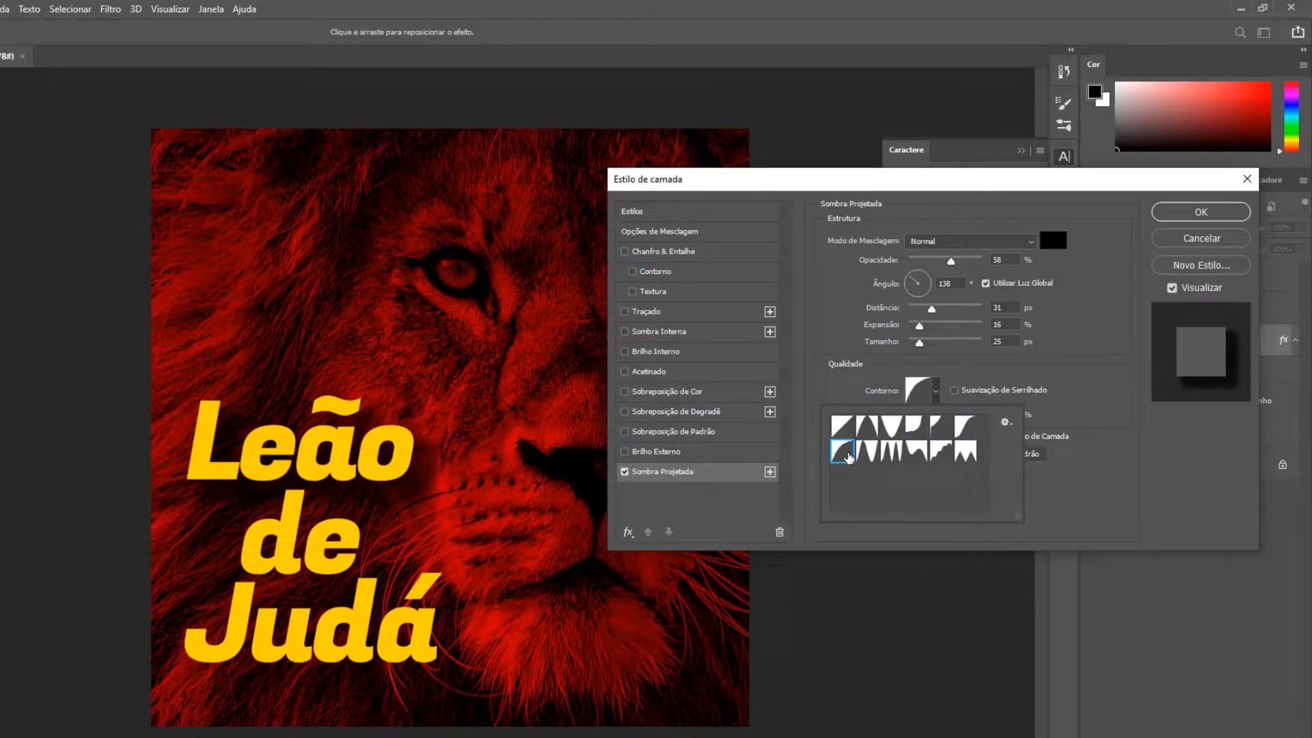
{"action": "left_click", "coordinate": [868, 454]}
{"action": "left_click", "coordinate": [894, 452]}
{"action": "left_click", "coordinate": [917, 454]}
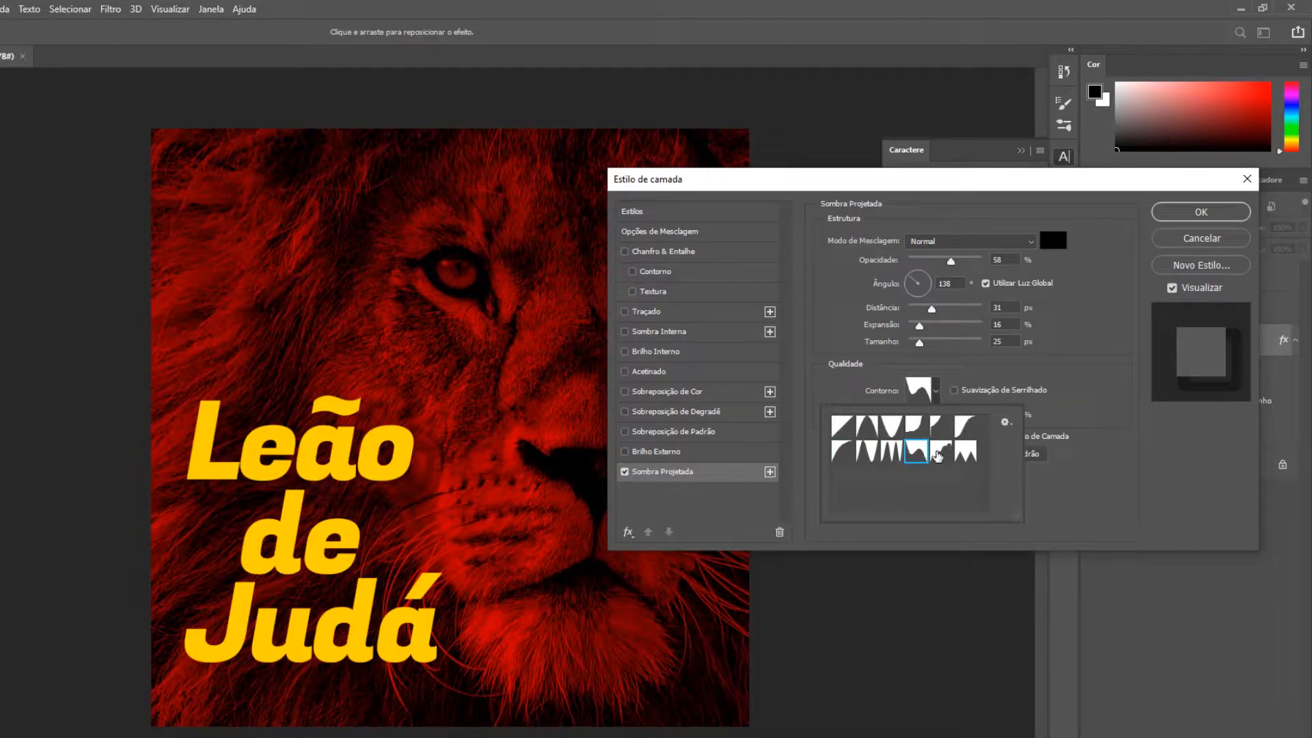
{"action": "left_click", "coordinate": [945, 455]}
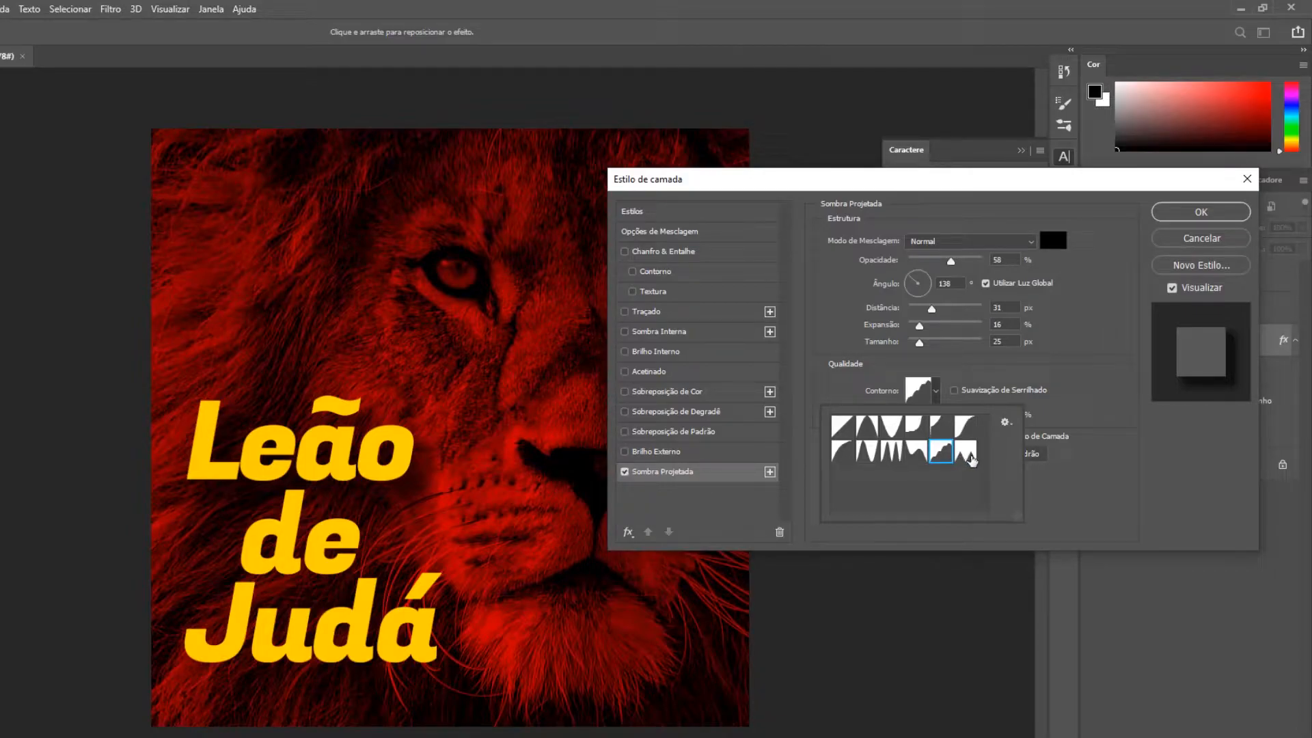
{"action": "left_click", "coordinate": [965, 454]}
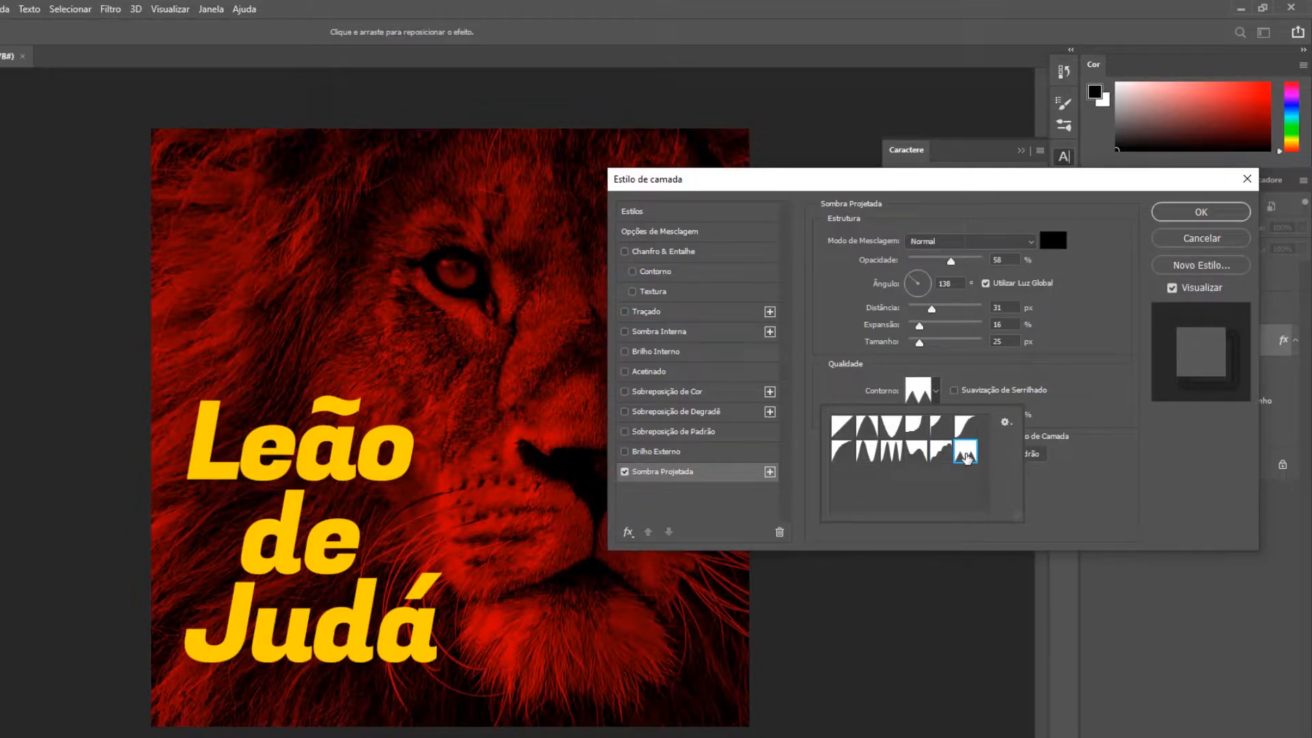
Set the drop shadow's contour to Linear and apply the layer style.
{"action": "left_click", "coordinate": [848, 427]}
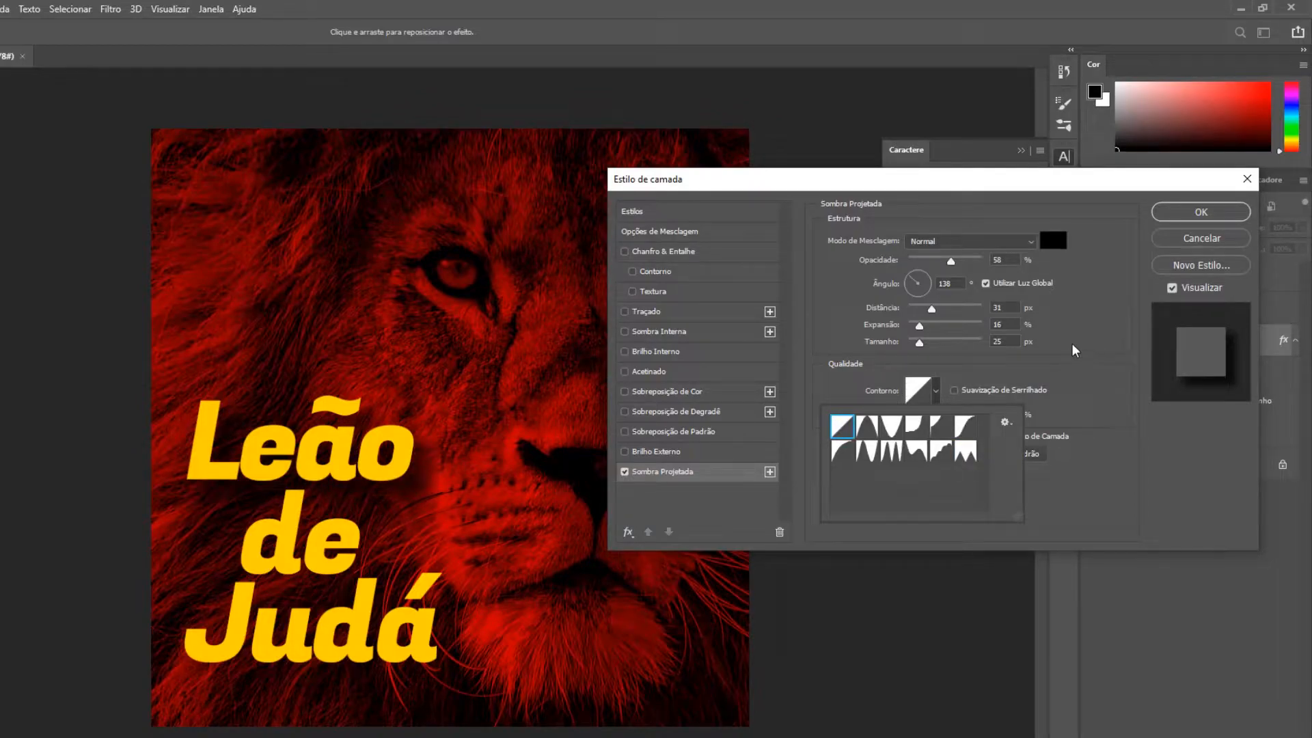
{"action": "left_click", "coordinate": [1223, 216]}
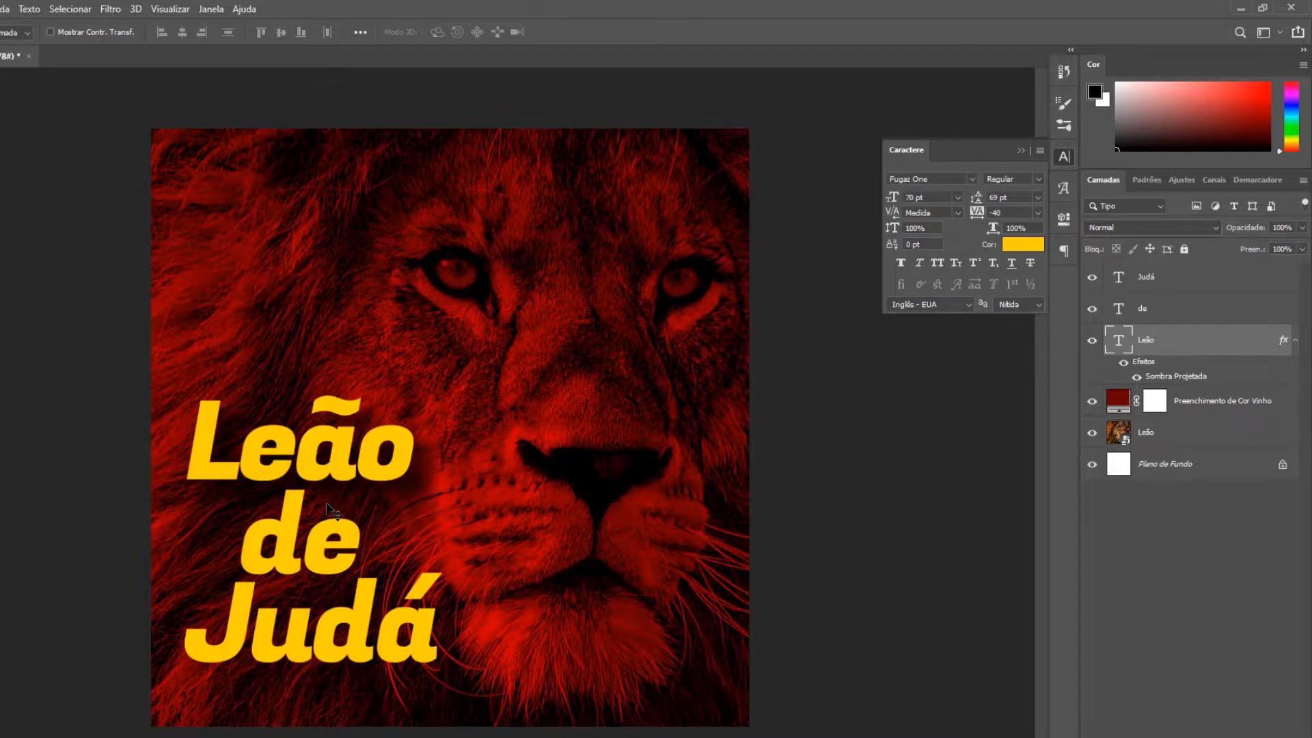
Set the "de" text layer's font size to 35 pt and move the word up to just below "Leão".
{"action": "left_click", "coordinate": [1151, 309]}
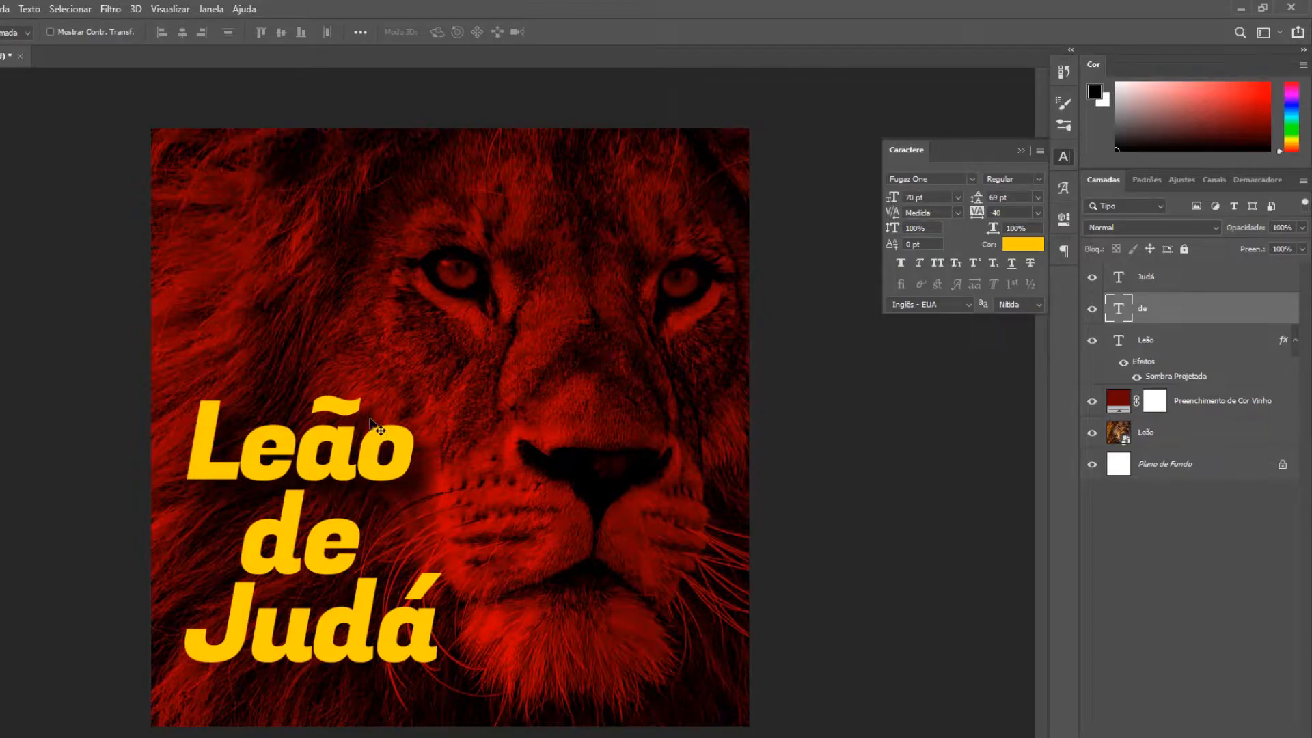
{"action": "left_click_drag", "start_coordinate": [929, 198], "coordinate": [898, 197]}
{"action": "type", "text": "35"}
{"action": "key", "text": "Return"}
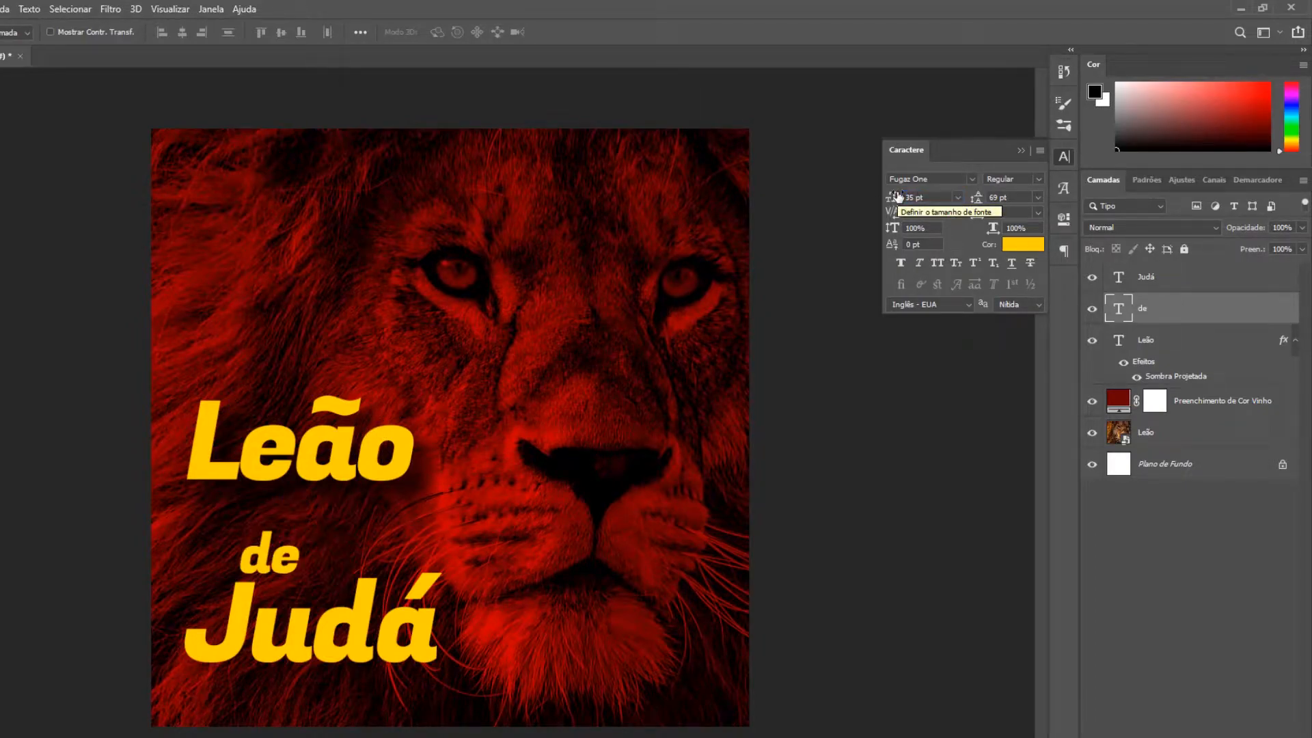
{"action": "left_click_drag", "start_coordinate": [274, 572], "coordinate": [239, 540]}
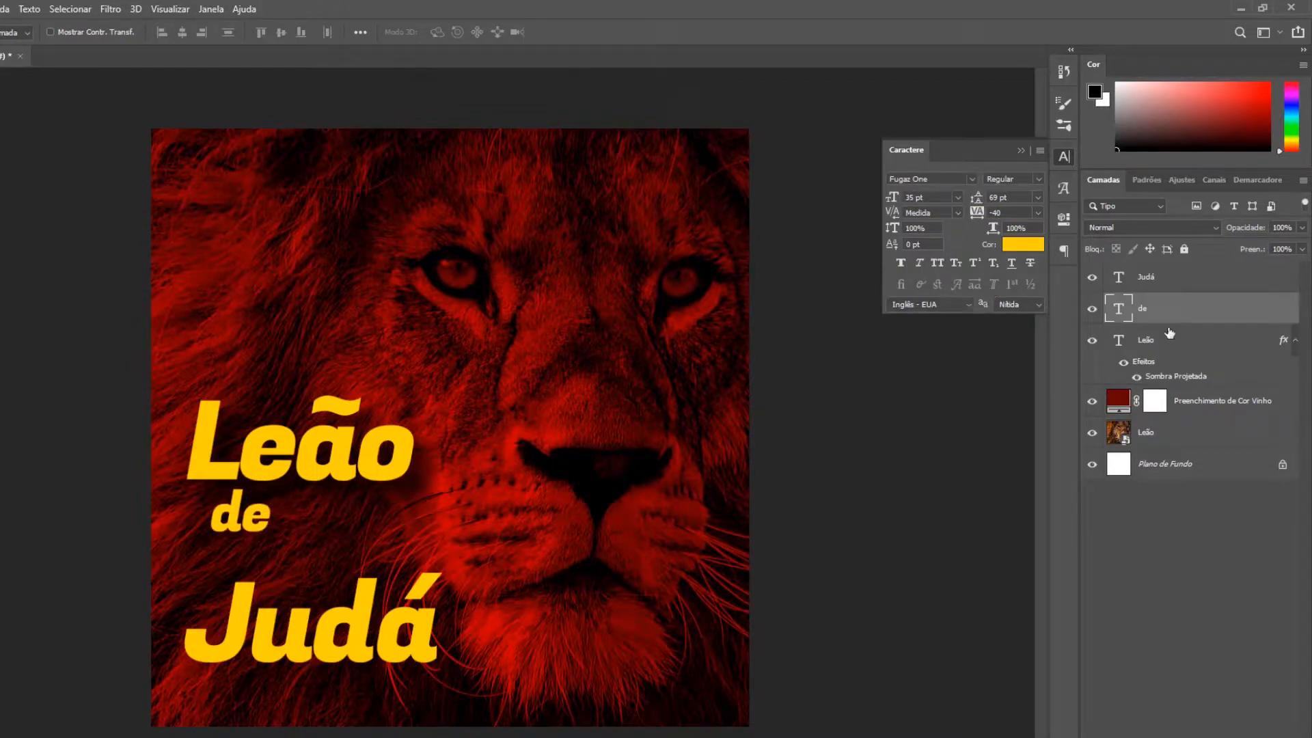
Move the "Judá" text up beneath "Leão" and beside the "de", fine-tuning its position with small nudges.
{"action": "left_click", "coordinate": [1162, 277]}
{"action": "left_click_drag", "start_coordinate": [352, 644], "coordinate": [407, 576]}
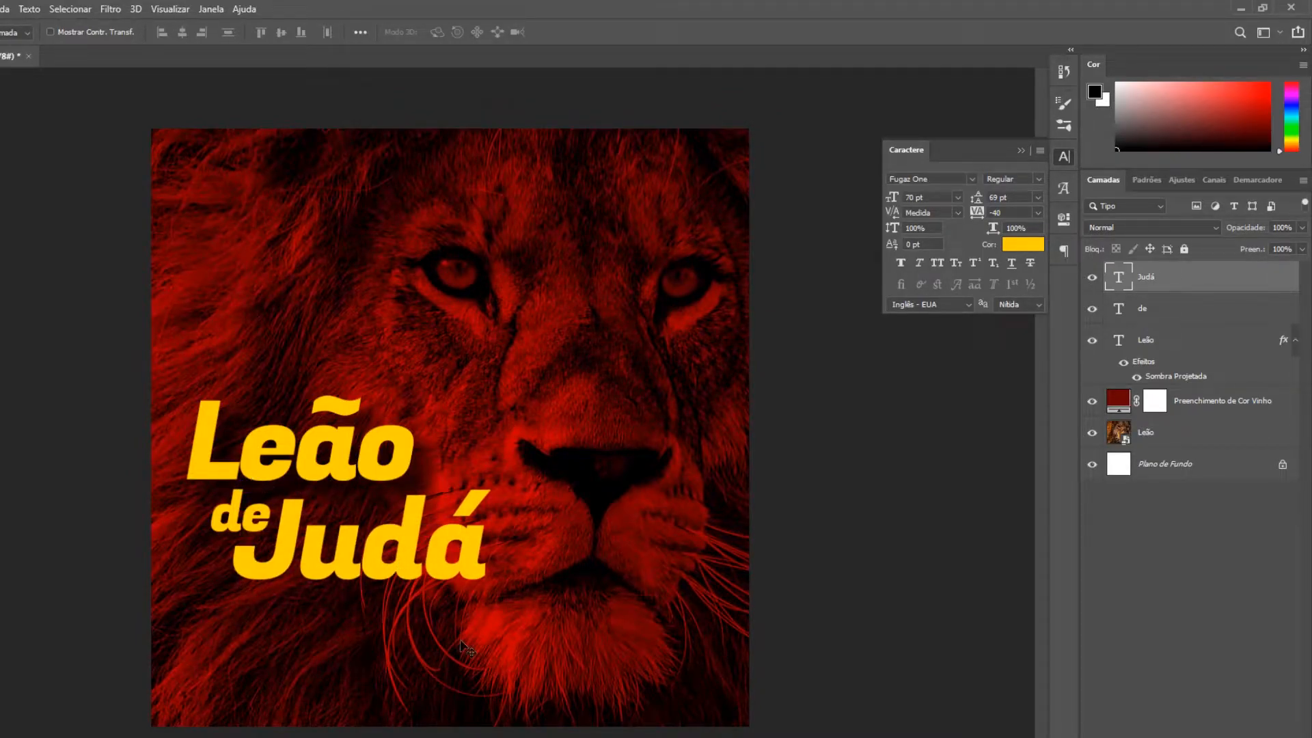
{"action": "key", "text": "Up"}
{"action": "key", "text": "Up"}
{"action": "key", "text": "Down"}
{"action": "key", "text": "Right"}
{"action": "key", "text": "Up"}
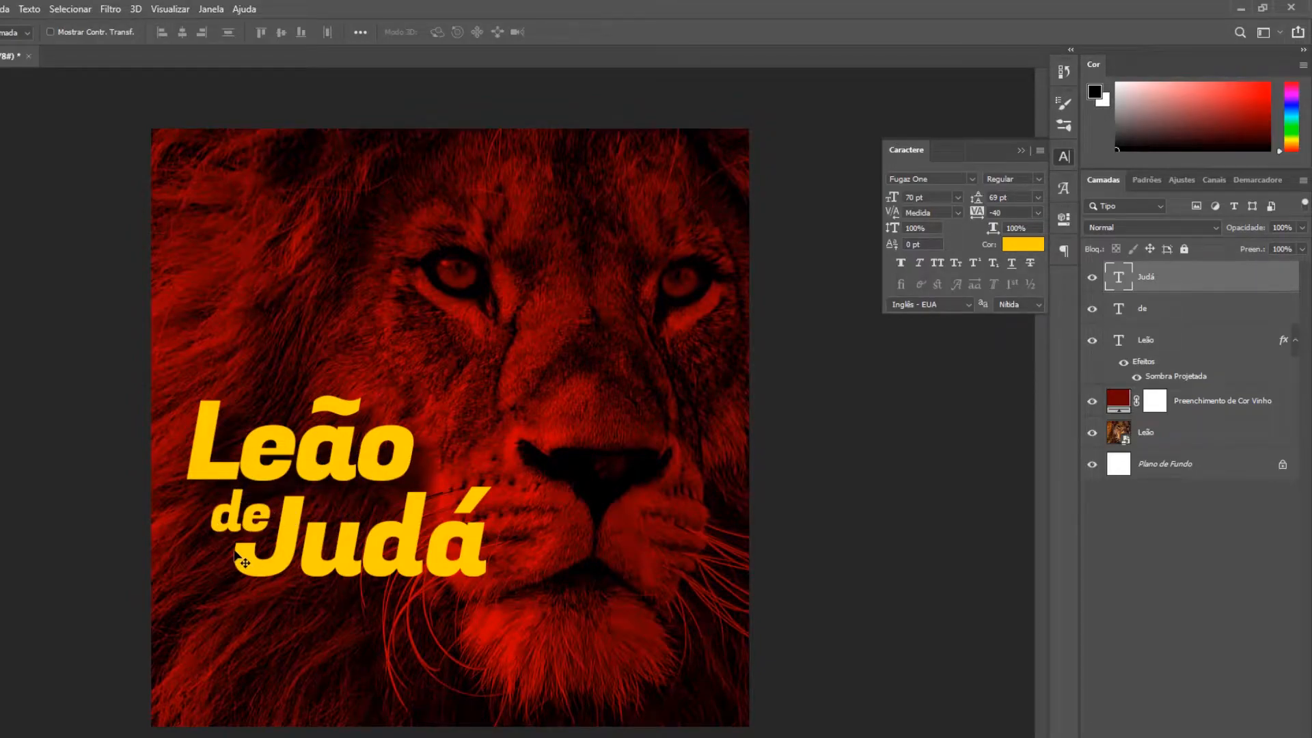
Move the "de" text into the gap above the "u" of "Judá" and scale it to about 62%.
{"action": "left_click", "coordinate": [1179, 311]}
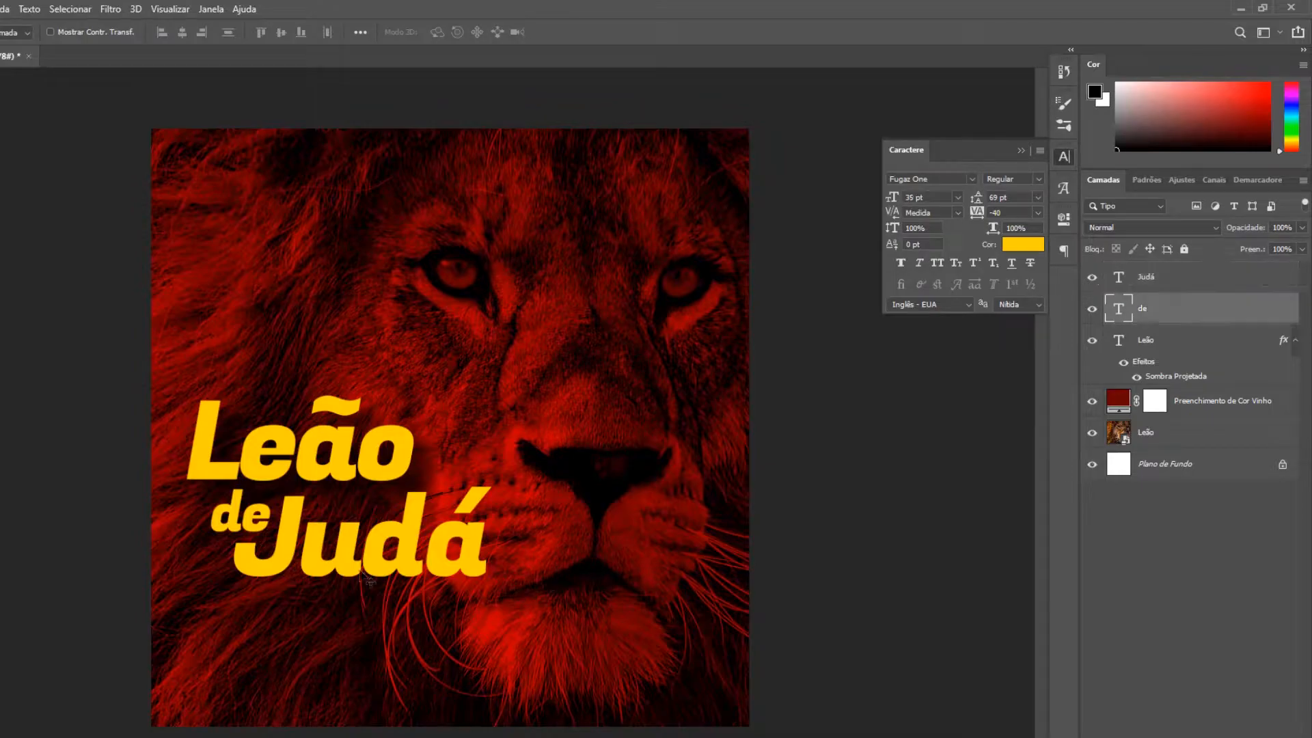
{"action": "left_click_drag", "start_coordinate": [288, 520], "coordinate": [328, 509]}
{"action": "key", "text": "ctrl+t"}
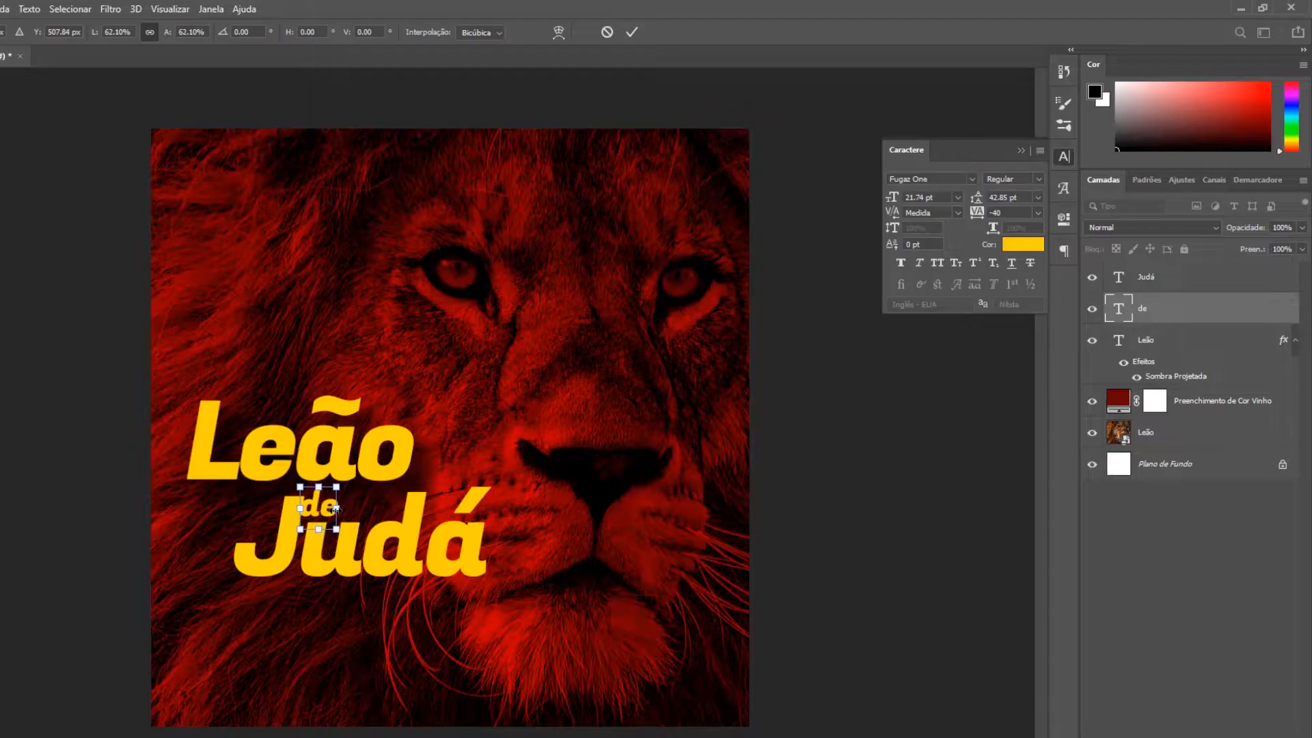
{"action": "key", "text": "Return"}
Shift the "Judá" text left so it sits beneath "de", nudging it slightly down to clear the small word.
{"action": "left_click", "coordinate": [1147, 280]}
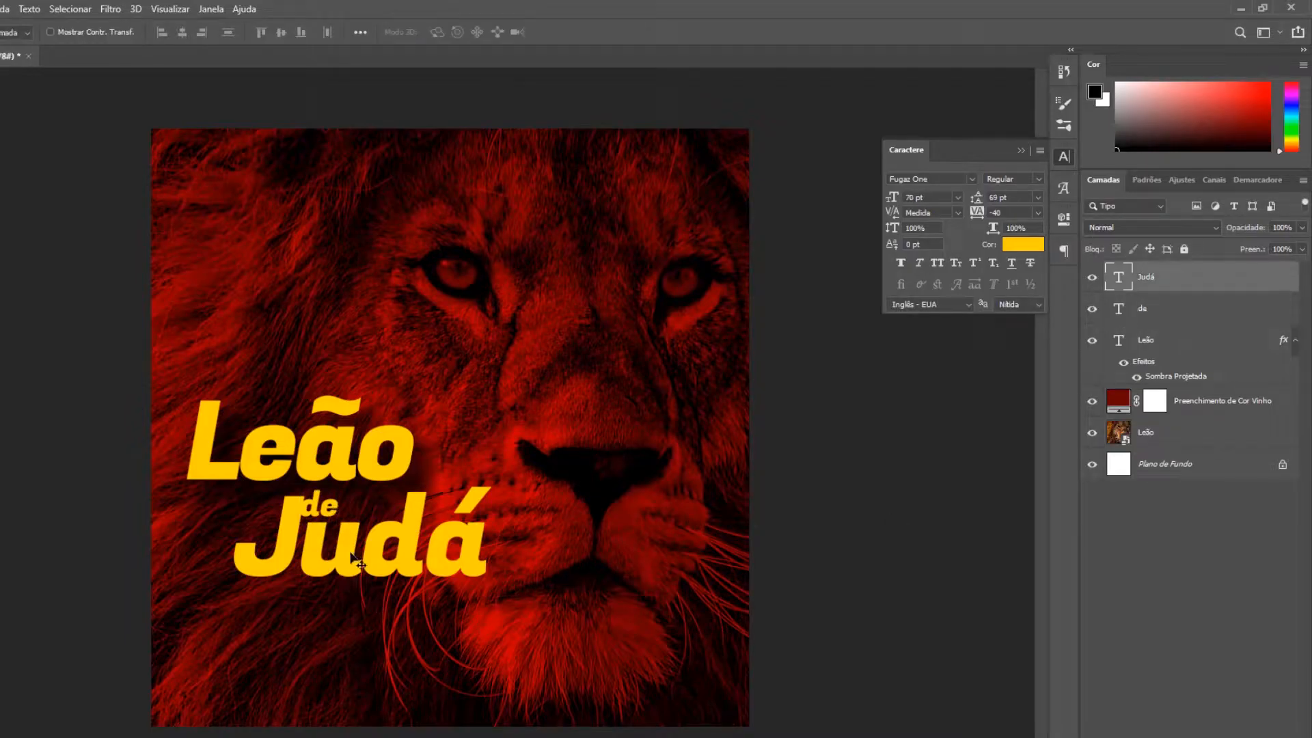
{"action": "left_click_drag", "start_coordinate": [345, 556], "coordinate": [316, 557]}
{"action": "key", "text": "Right"}
{"action": "key", "text": "Down"}
{"action": "key", "text": "Right"}
{"action": "key", "text": "Down"}
{"action": "key", "text": "Down"}
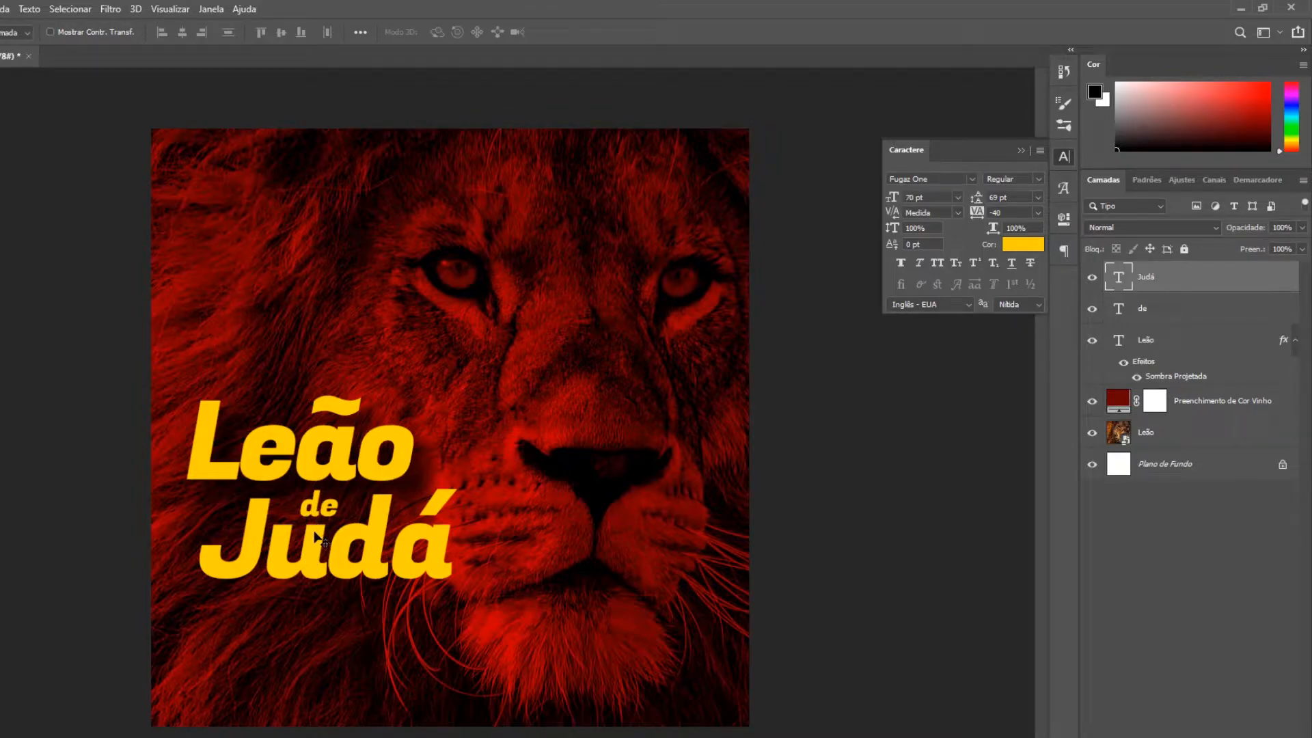
Add a drop shadow to the "de" text layer with 58% opacity, 31 px distance, 16% spread and 25 px size.
{"action": "left_click", "coordinate": [1170, 315]}
{"action": "left_click", "coordinate": [1170, 315]}
{"action": "right_click", "coordinate": [1170, 314]}
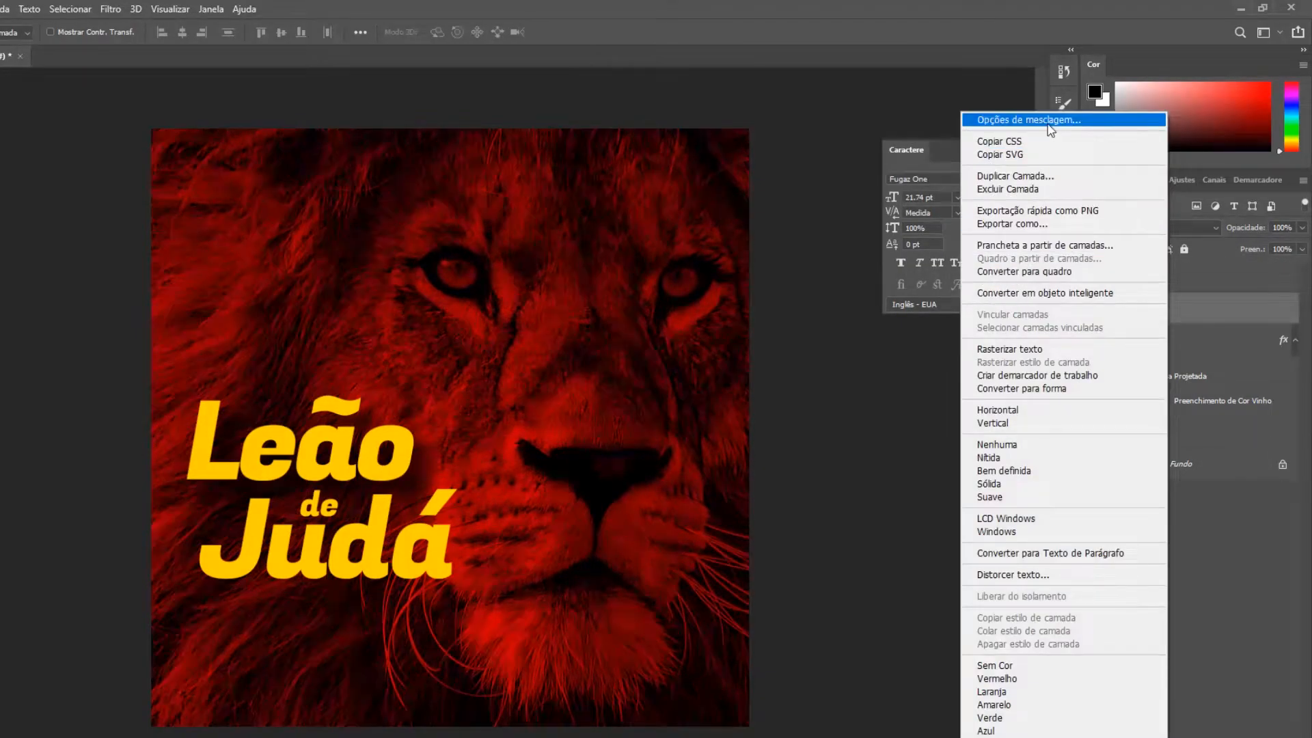
{"action": "left_click", "coordinate": [1048, 125]}
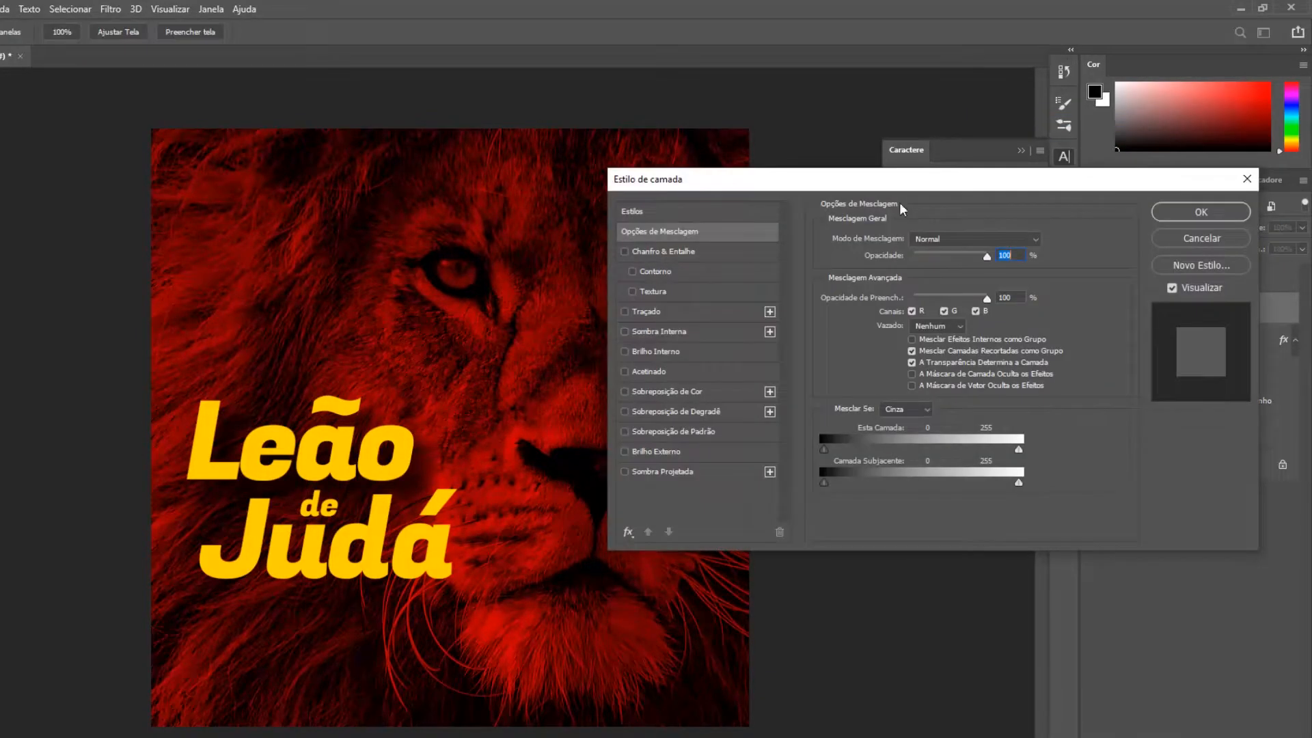
{"action": "left_click", "coordinate": [624, 471]}
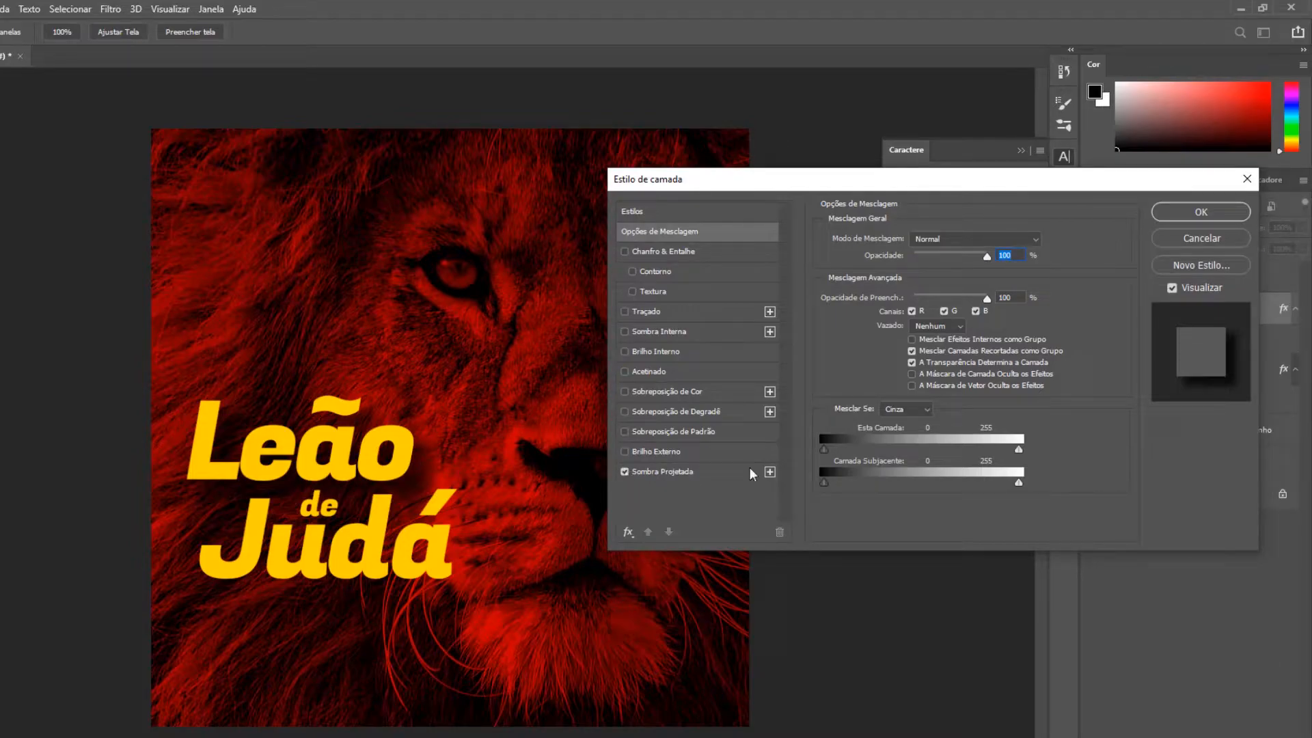
{"action": "left_click", "coordinate": [697, 476]}
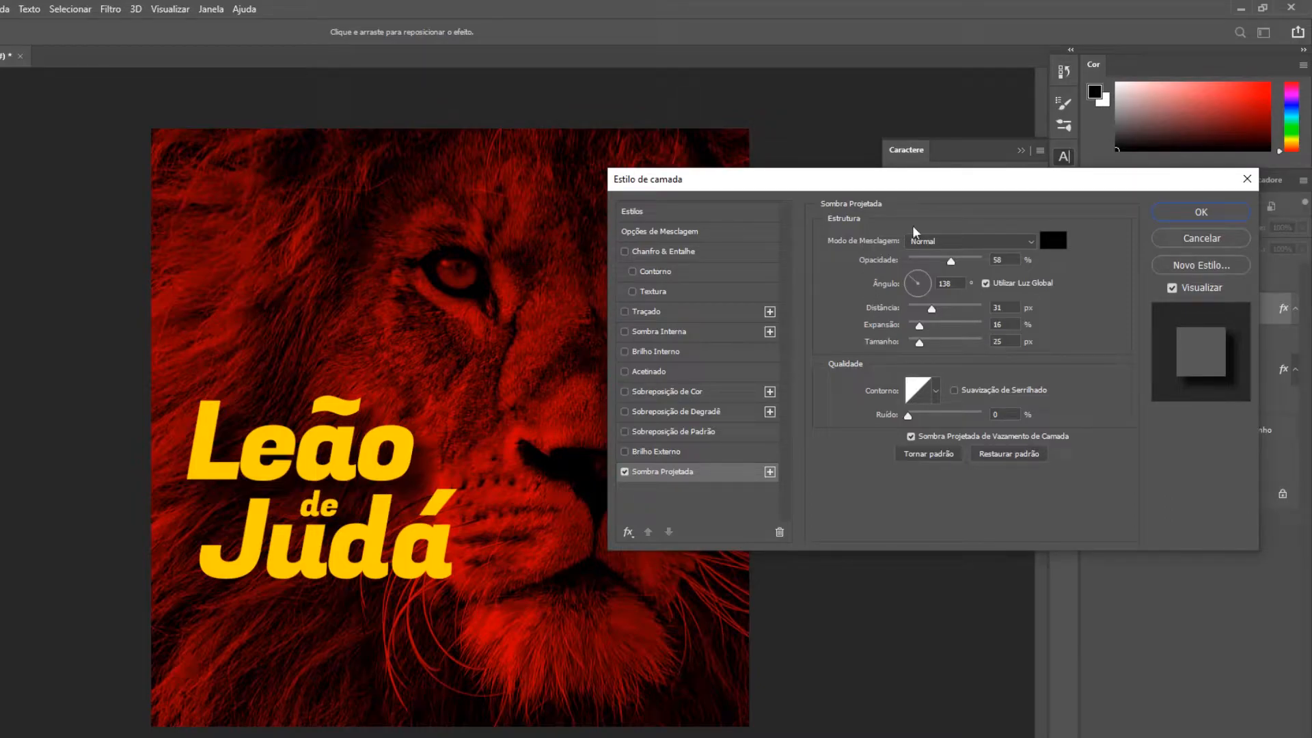
{"action": "left_click", "coordinate": [1238, 216]}
Try the drop shadow on the "Judá" text layer.
{"action": "left_click", "coordinate": [1173, 280]}
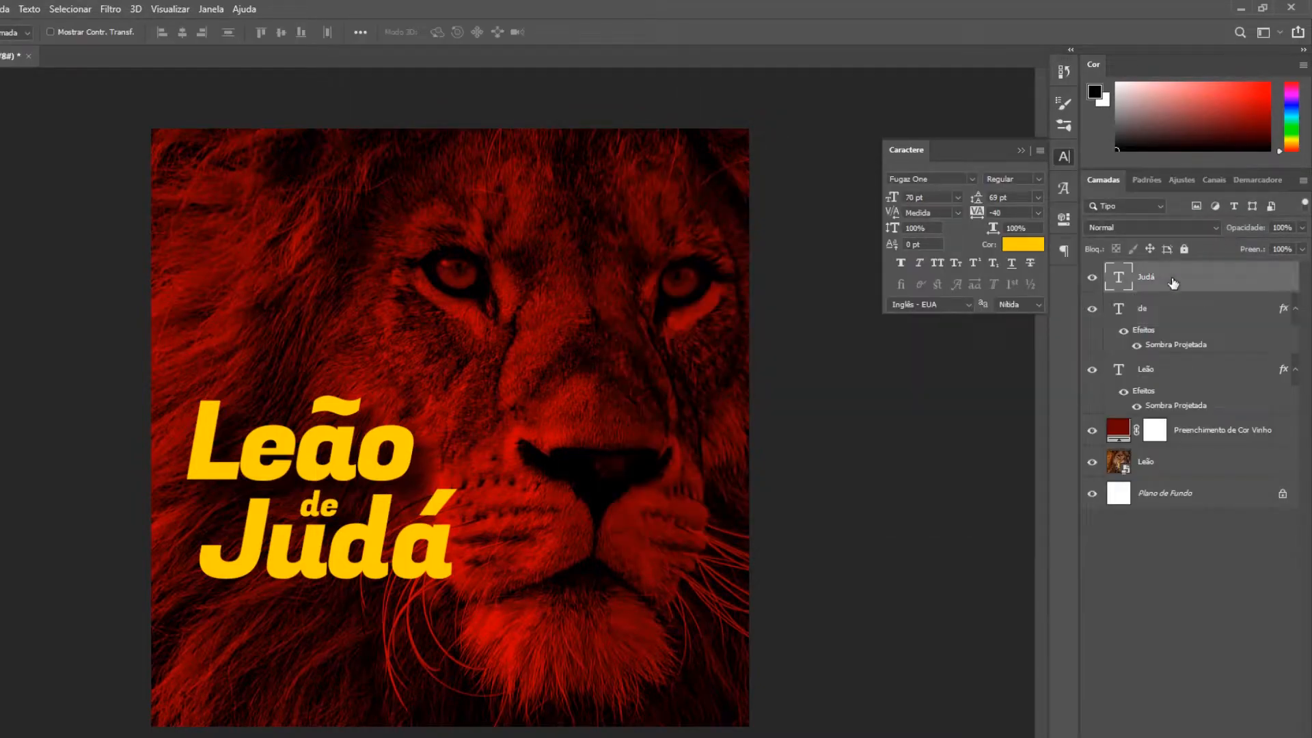
{"action": "right_click", "coordinate": [1173, 282]}
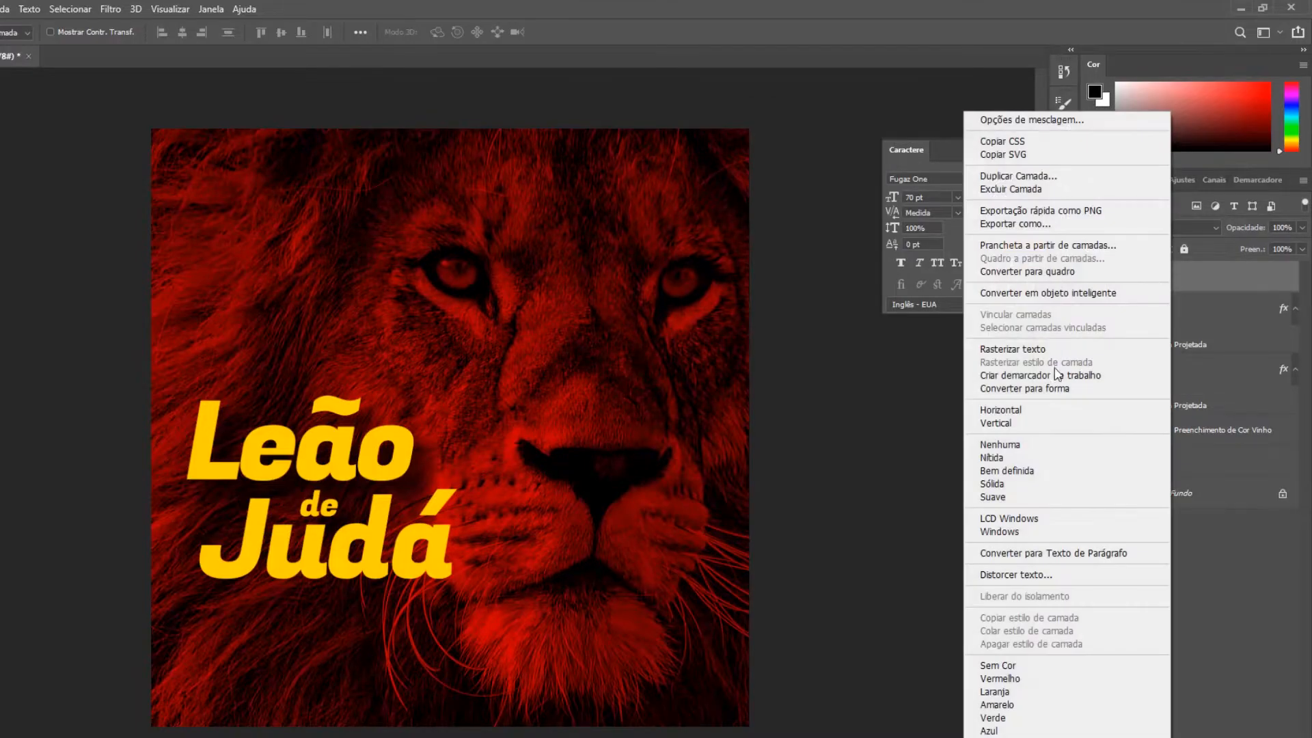
{"action": "left_click", "coordinate": [1001, 122]}
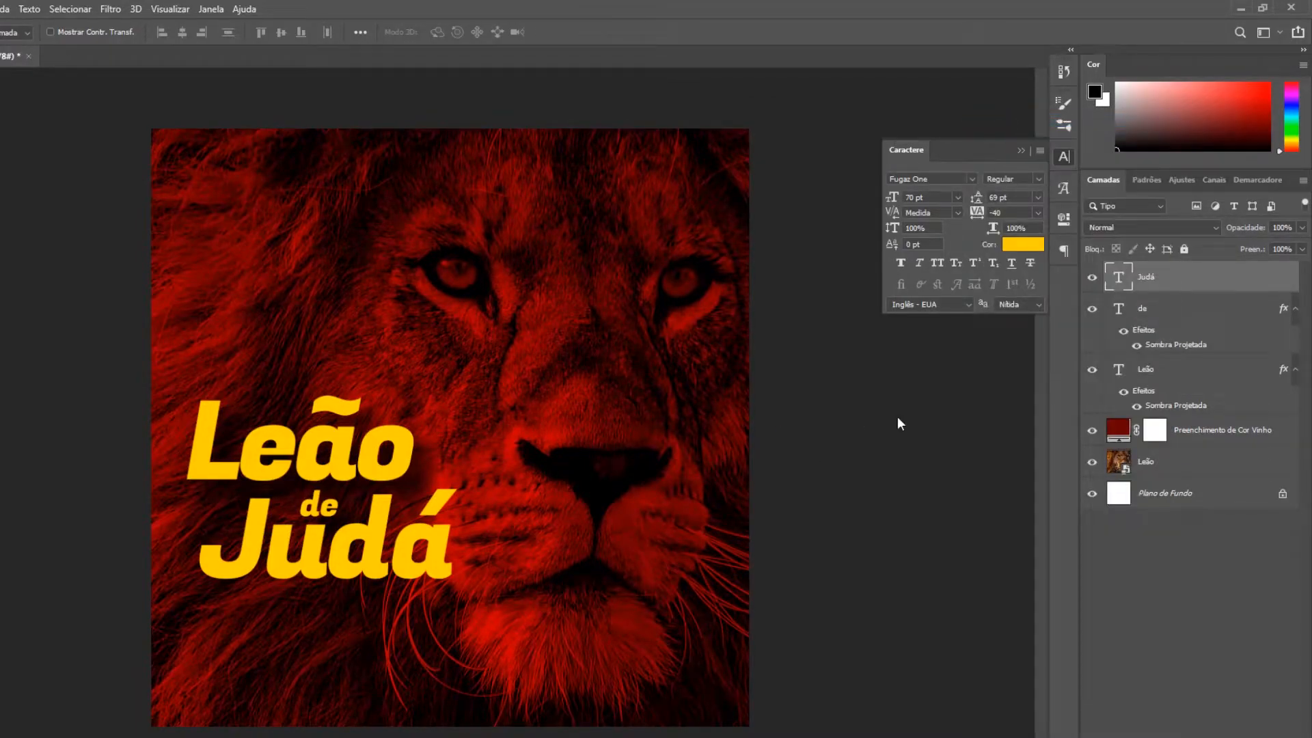
{"action": "left_click", "coordinate": [660, 471]}
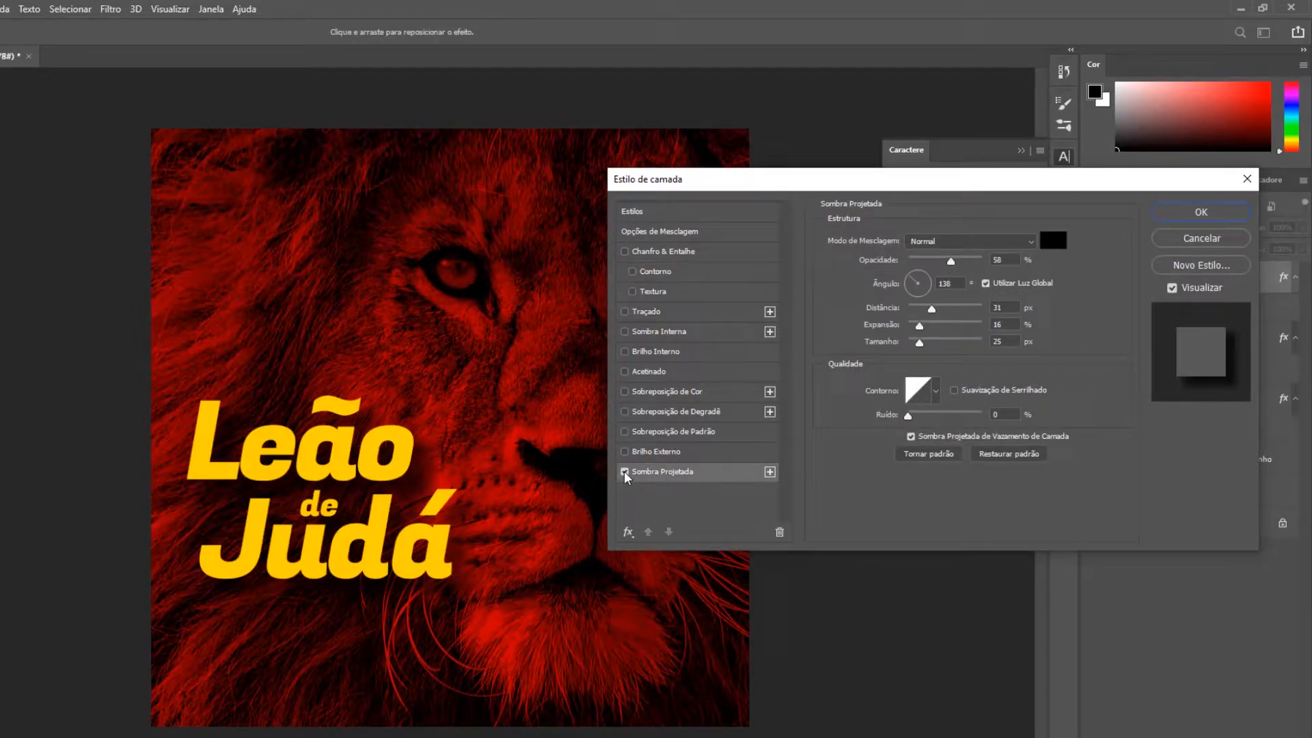
{"action": "left_click", "coordinate": [1231, 212]}
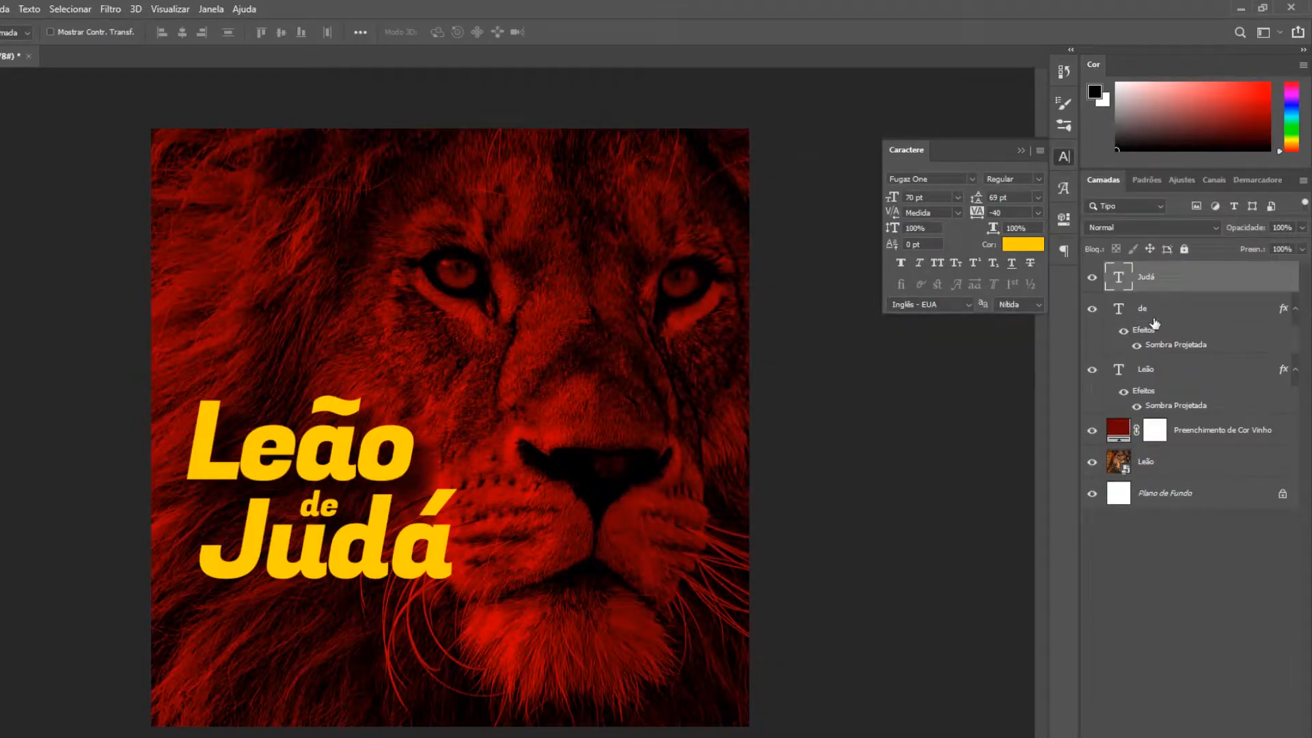
Turn off the drop shadow on the "de" text layer.
{"action": "left_click", "coordinate": [1152, 315]}
{"action": "right_click", "coordinate": [1152, 314]}
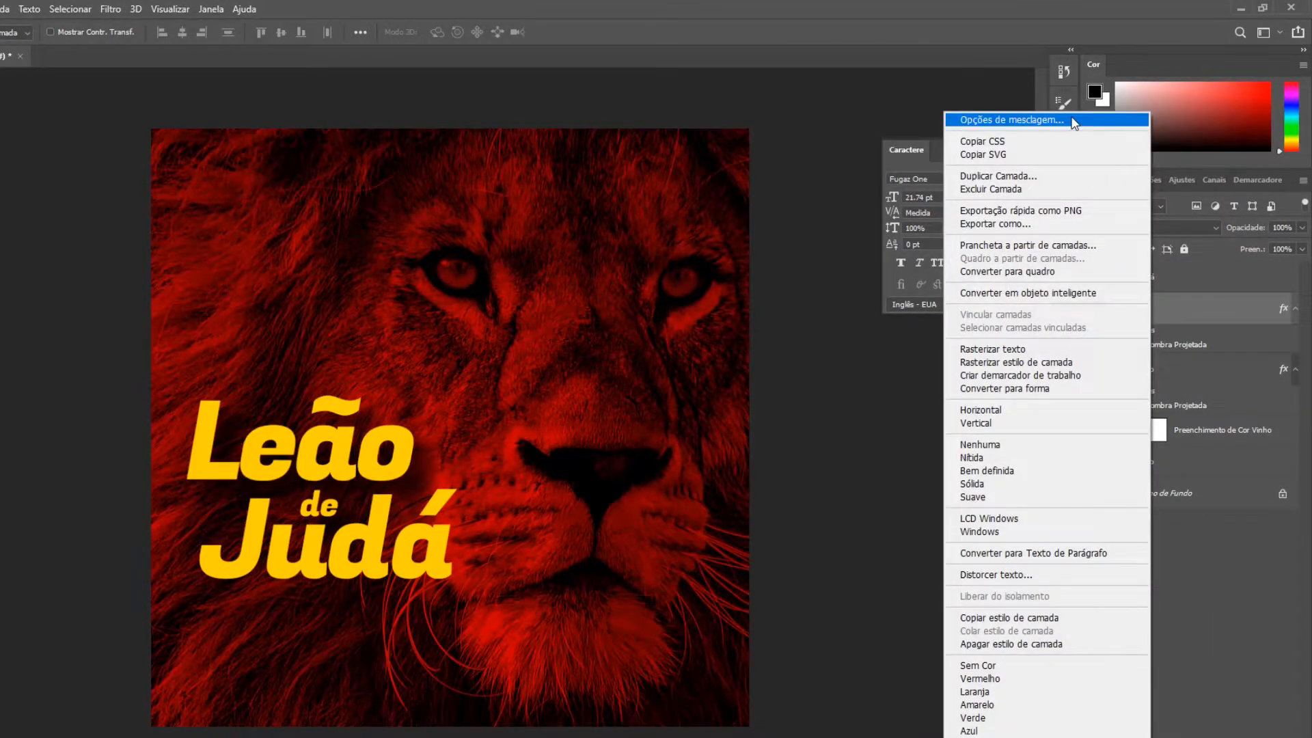
{"action": "key", "text": "Escape"}
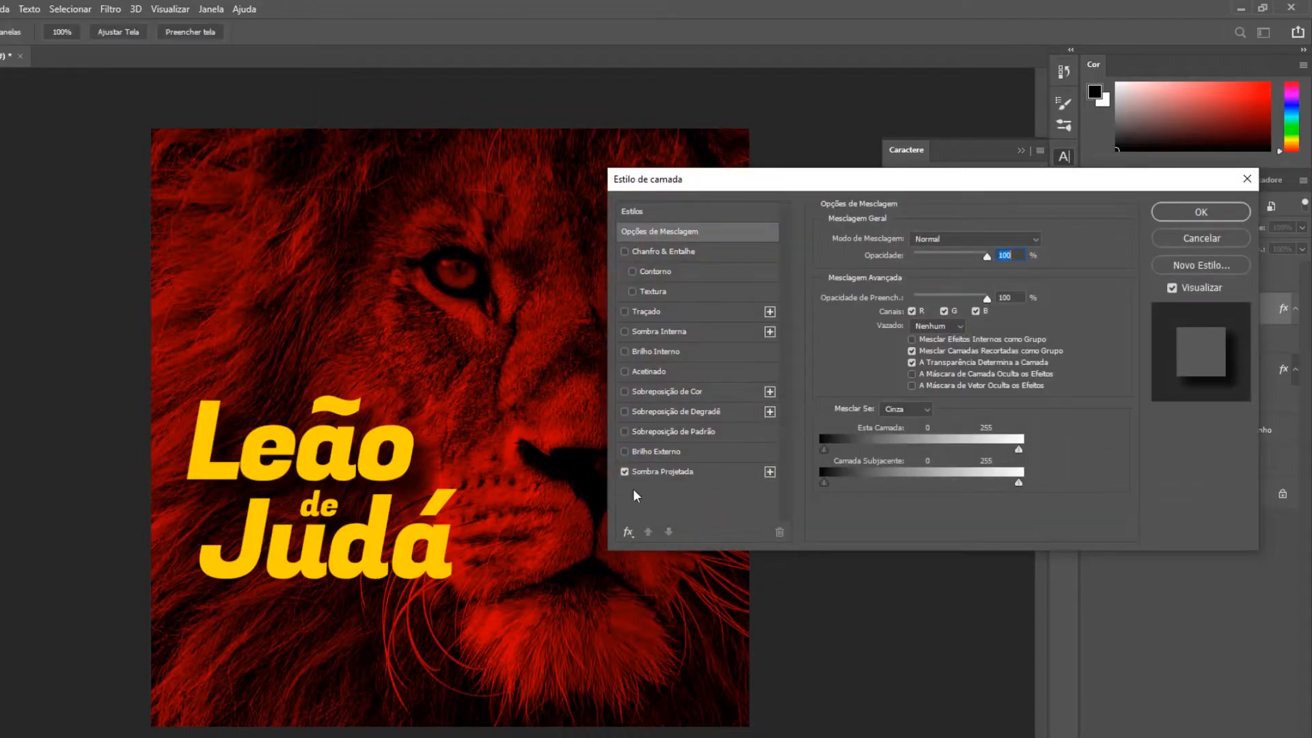
{"action": "left_click", "coordinate": [1200, 212]}
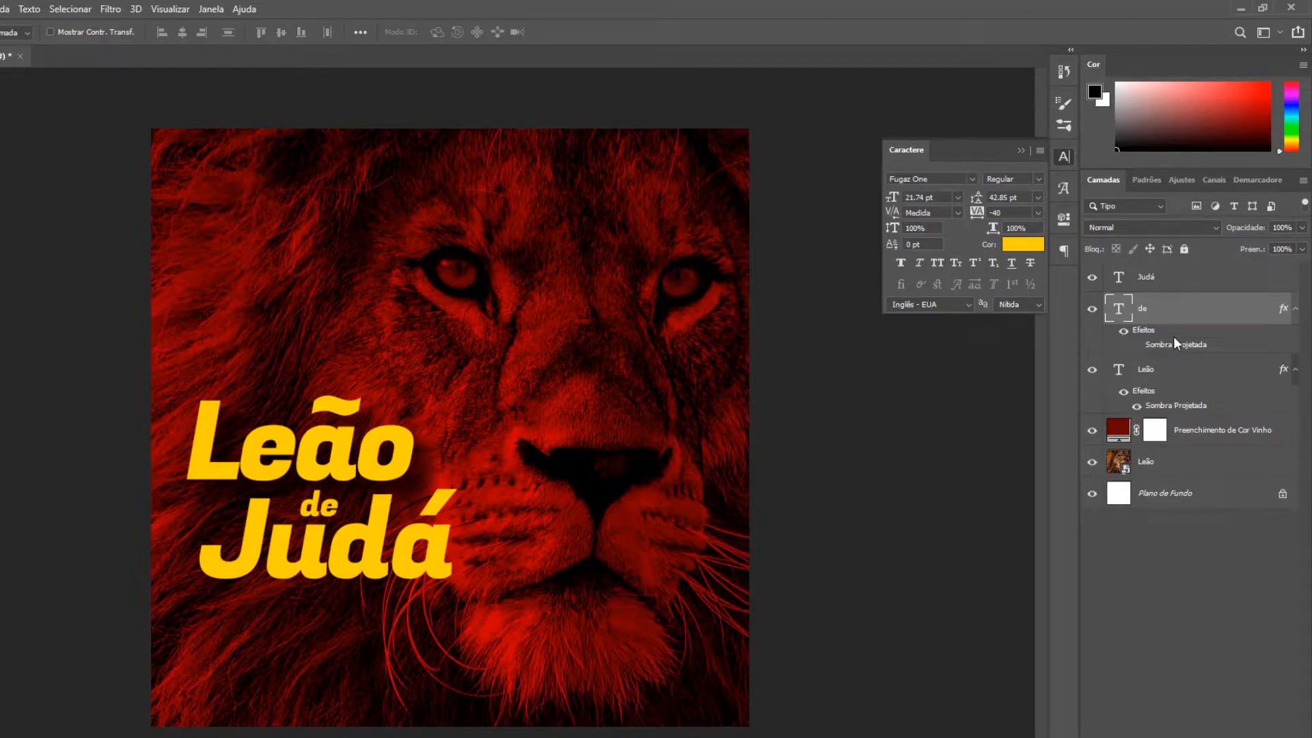
Copy the layer style of the "Leão" text layer and paste it onto the "de" text layer.
{"action": "left_click", "coordinate": [1146, 373]}
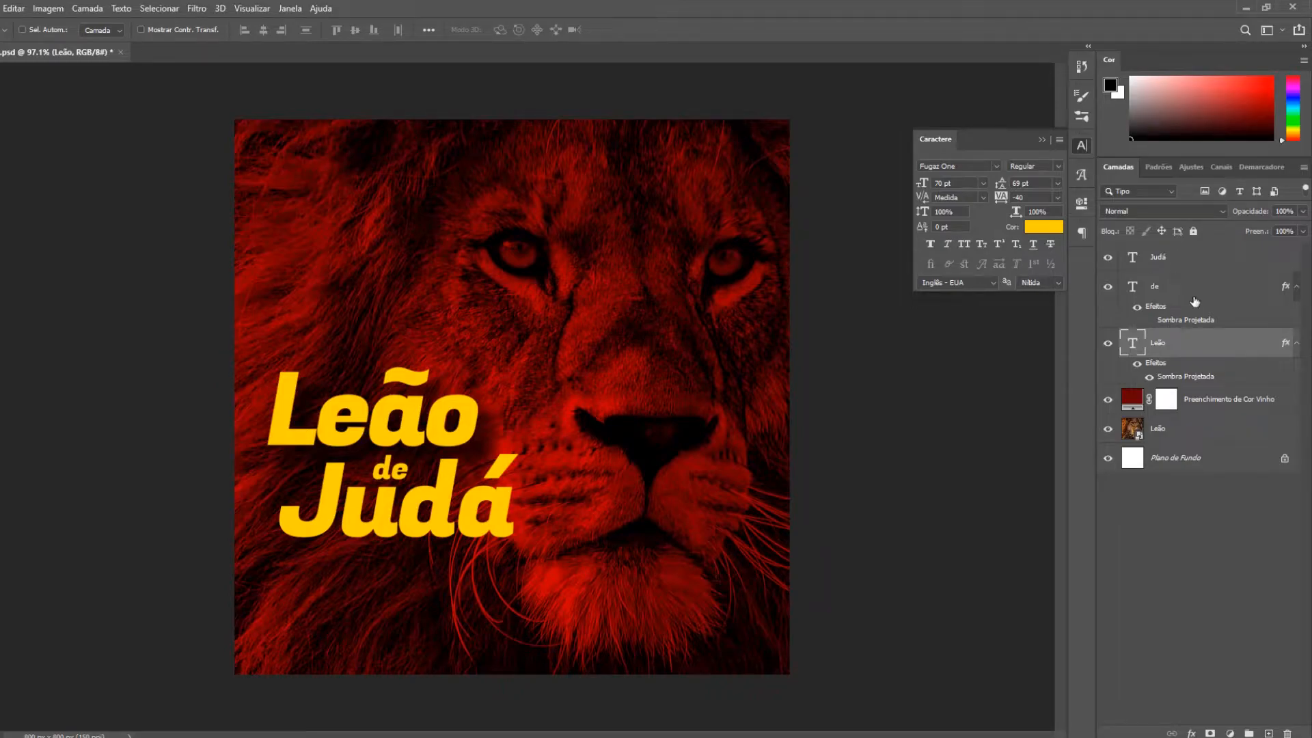
{"action": "right_click", "coordinate": [1208, 352]}
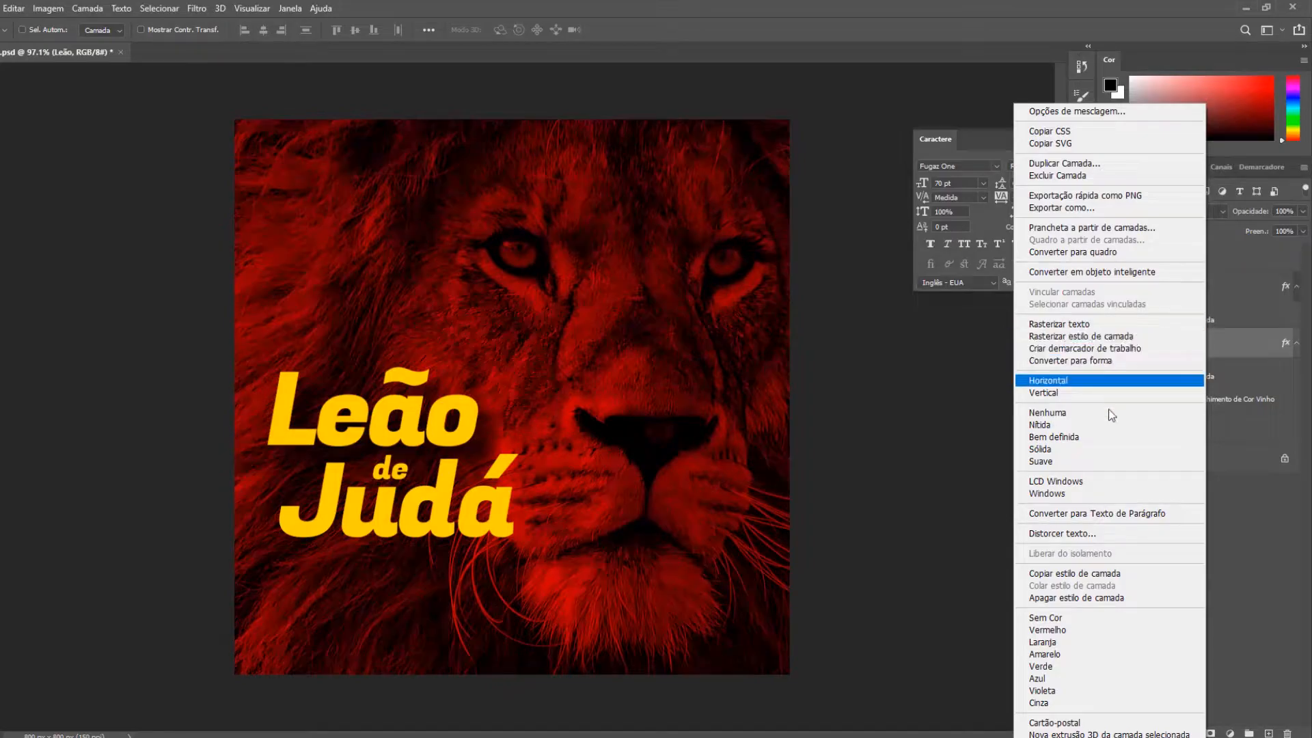
{"action": "left_click", "coordinate": [1146, 576]}
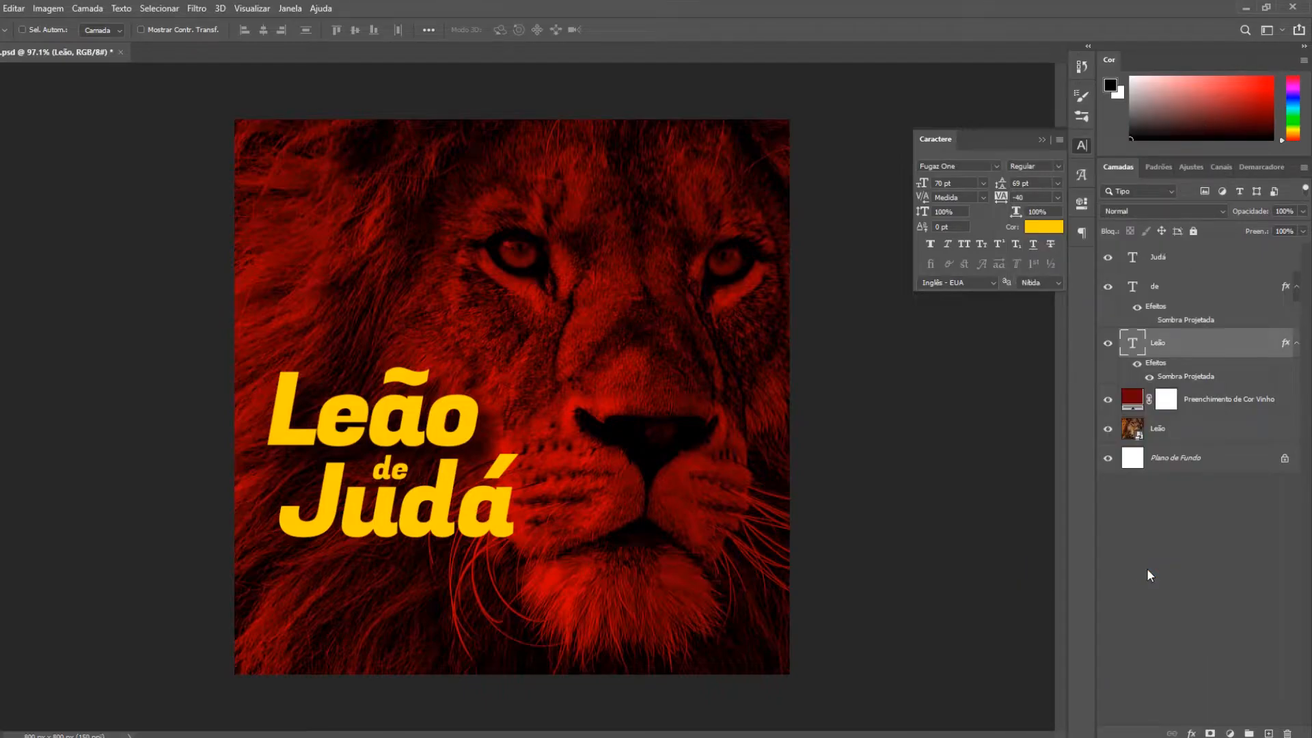
{"action": "left_click", "coordinate": [1177, 290]}
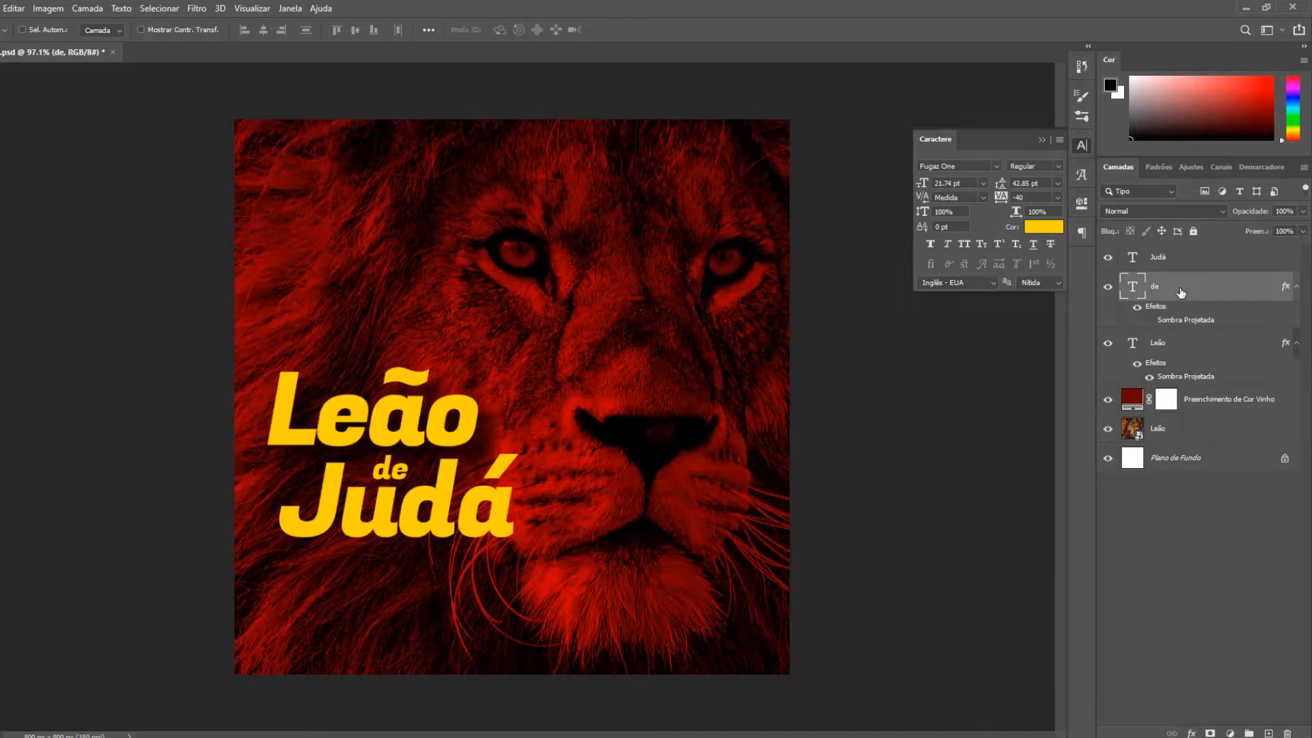
{"action": "right_click", "coordinate": [1181, 293]}
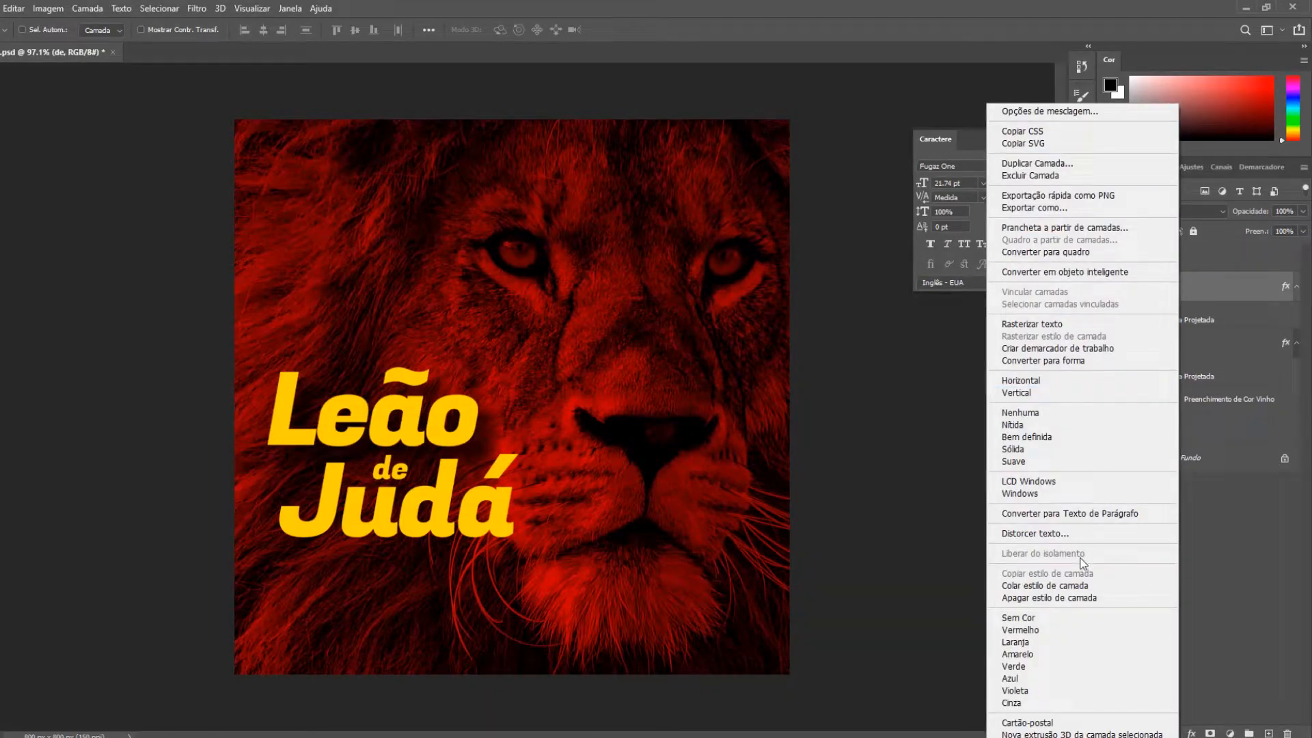
{"action": "left_click", "coordinate": [1108, 586]}
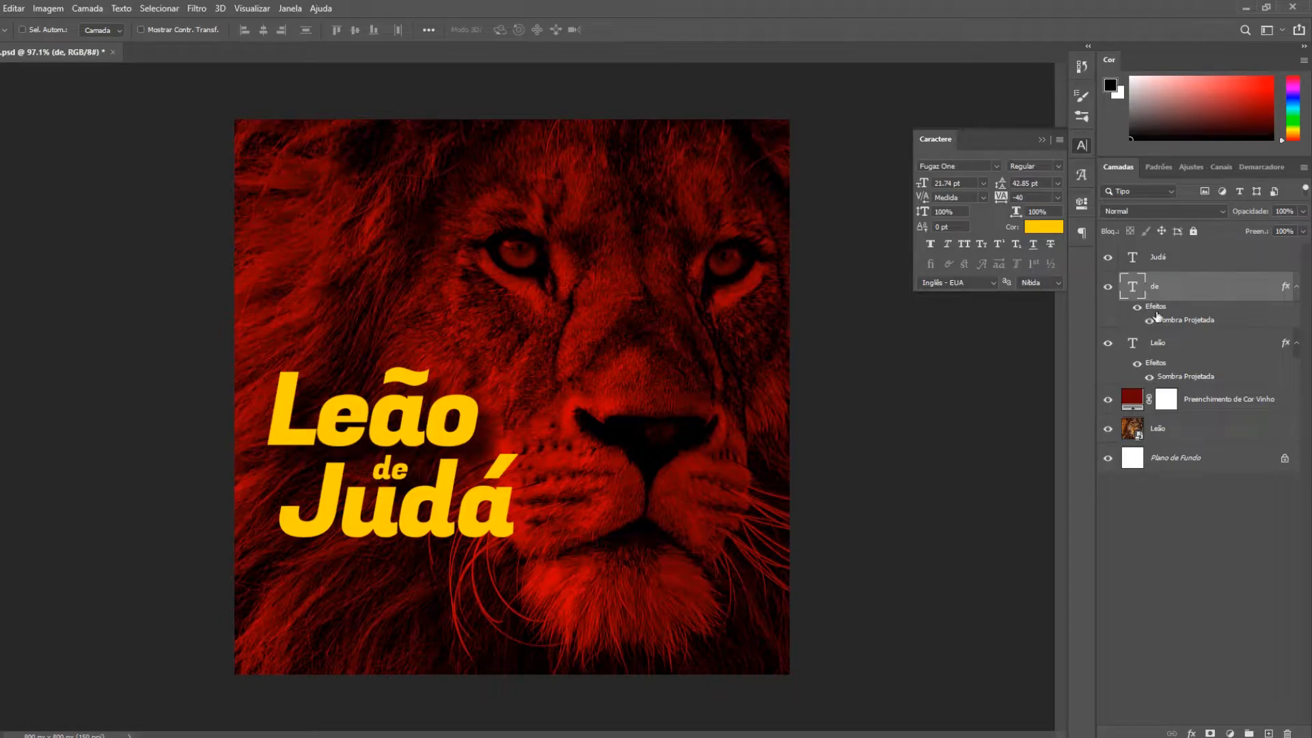
Paste the copied layer style onto the "Judá" text layer.
{"action": "left_click", "coordinate": [1188, 263]}
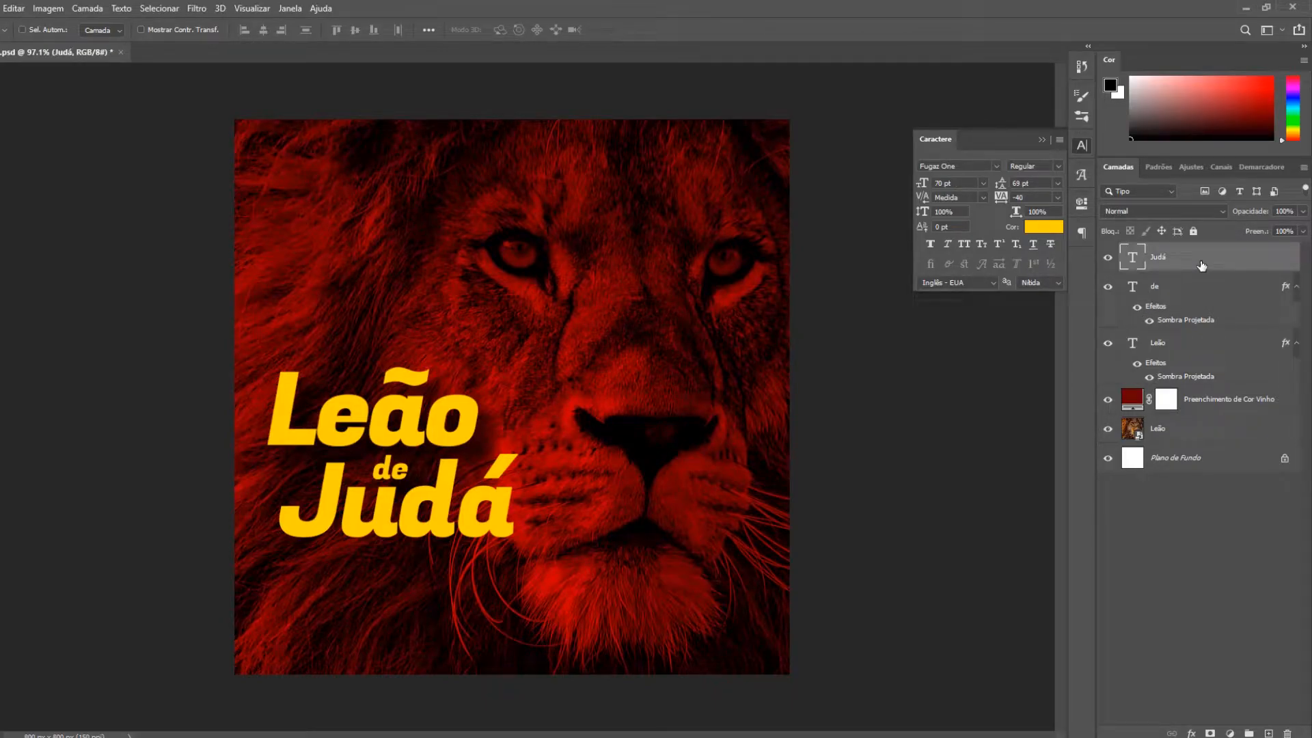
{"action": "right_click", "coordinate": [1201, 266]}
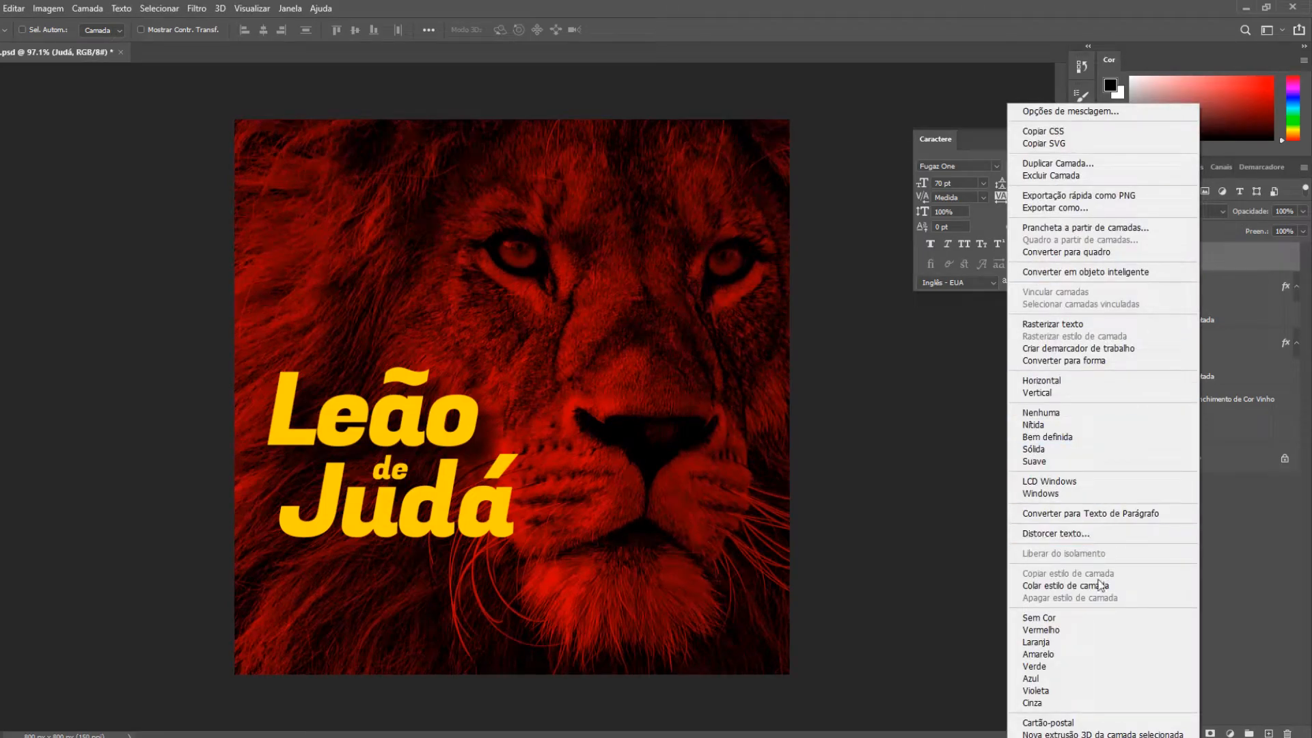
{"action": "left_click", "coordinate": [1100, 585]}
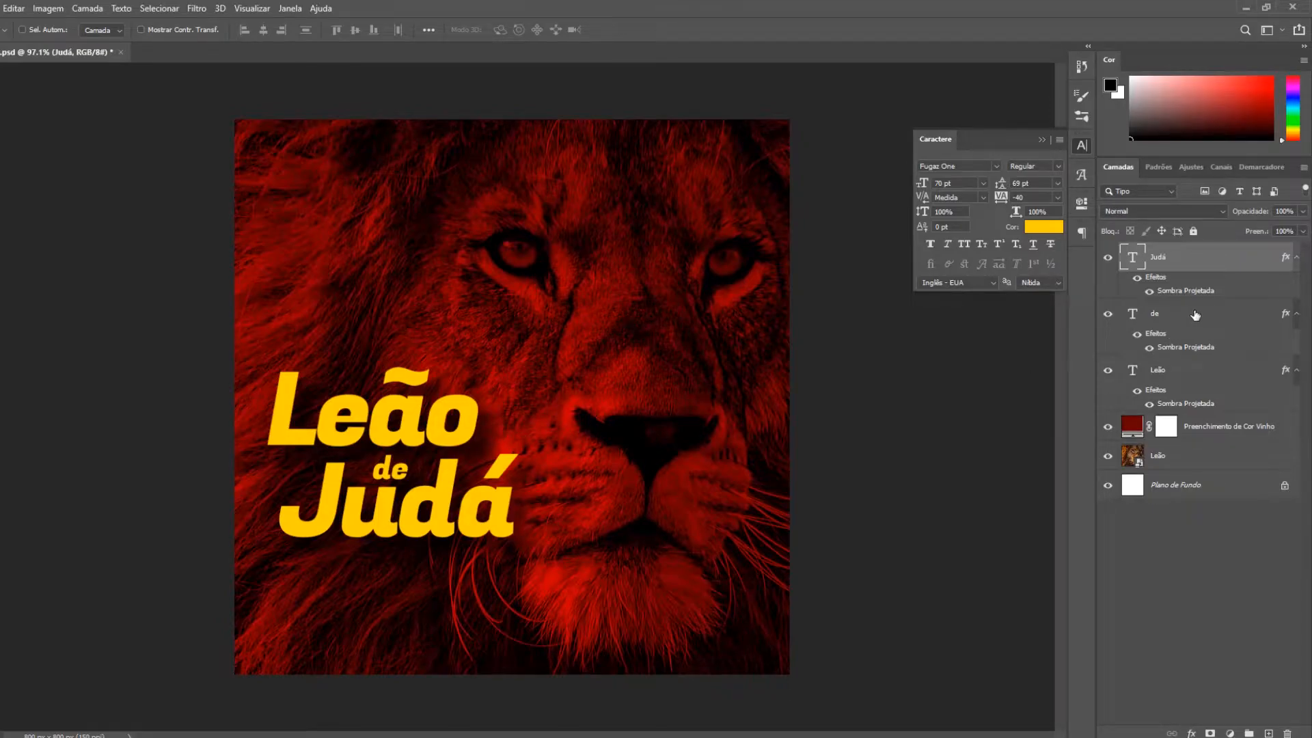
Set the "Judá" layer's drop shadow to 28 px distance and 80% opacity, and apply the layer style.
{"action": "right_click", "coordinate": [1204, 269]}
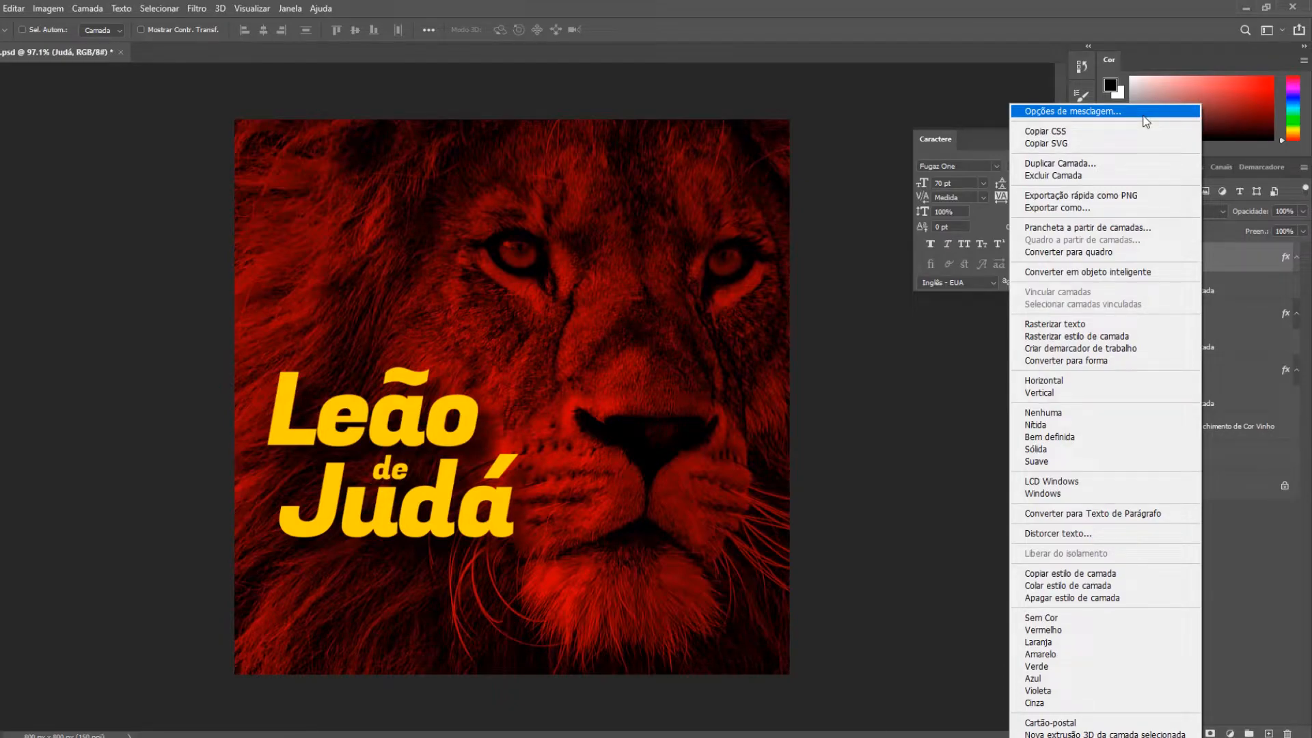
{"action": "left_click", "coordinate": [1239, 257]}
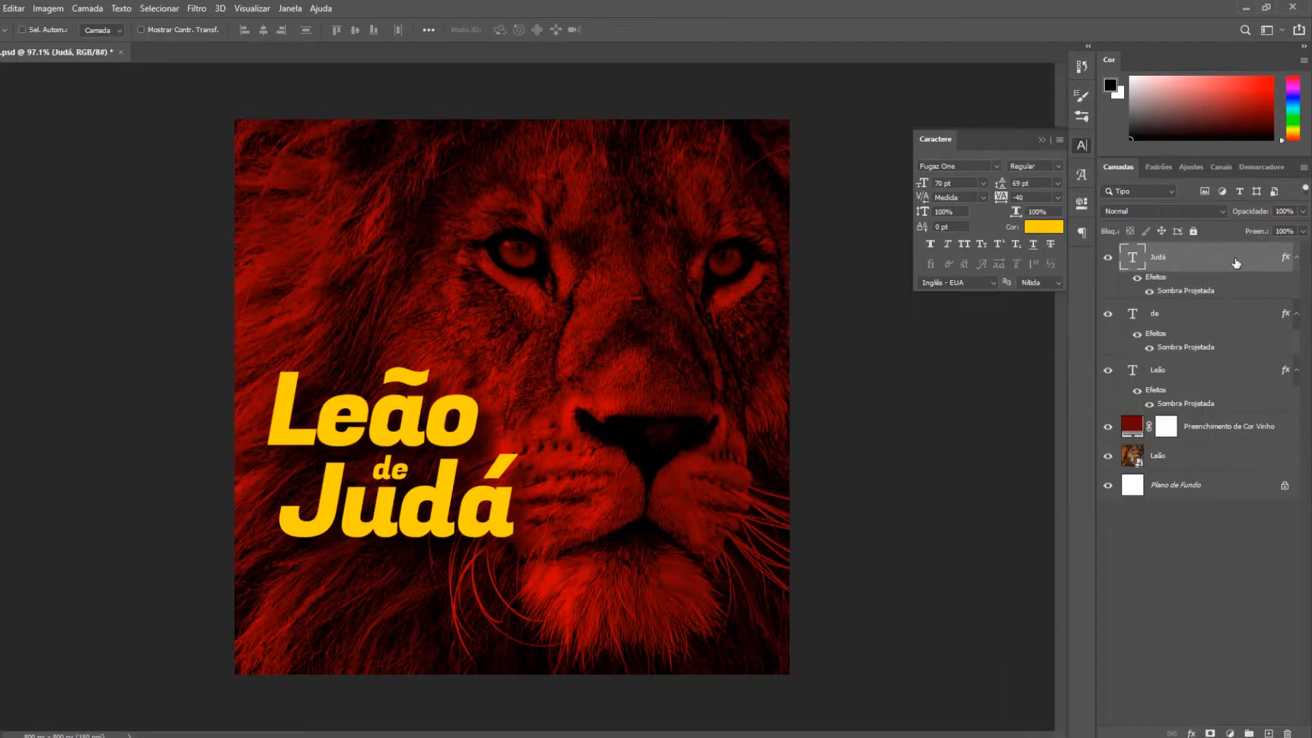
{"action": "double_click", "coordinate": [1186, 292]}
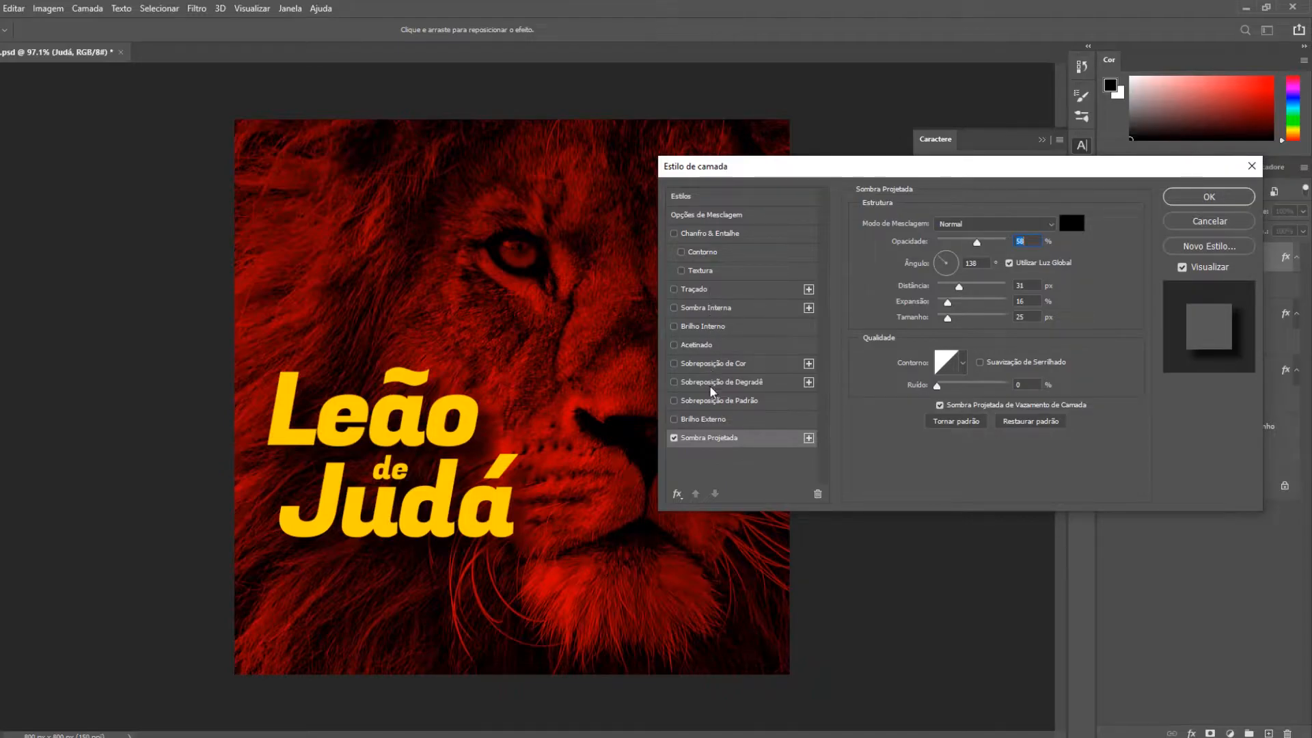
{"action": "left_click_drag", "start_coordinate": [966, 169], "coordinate": [774, 143]}
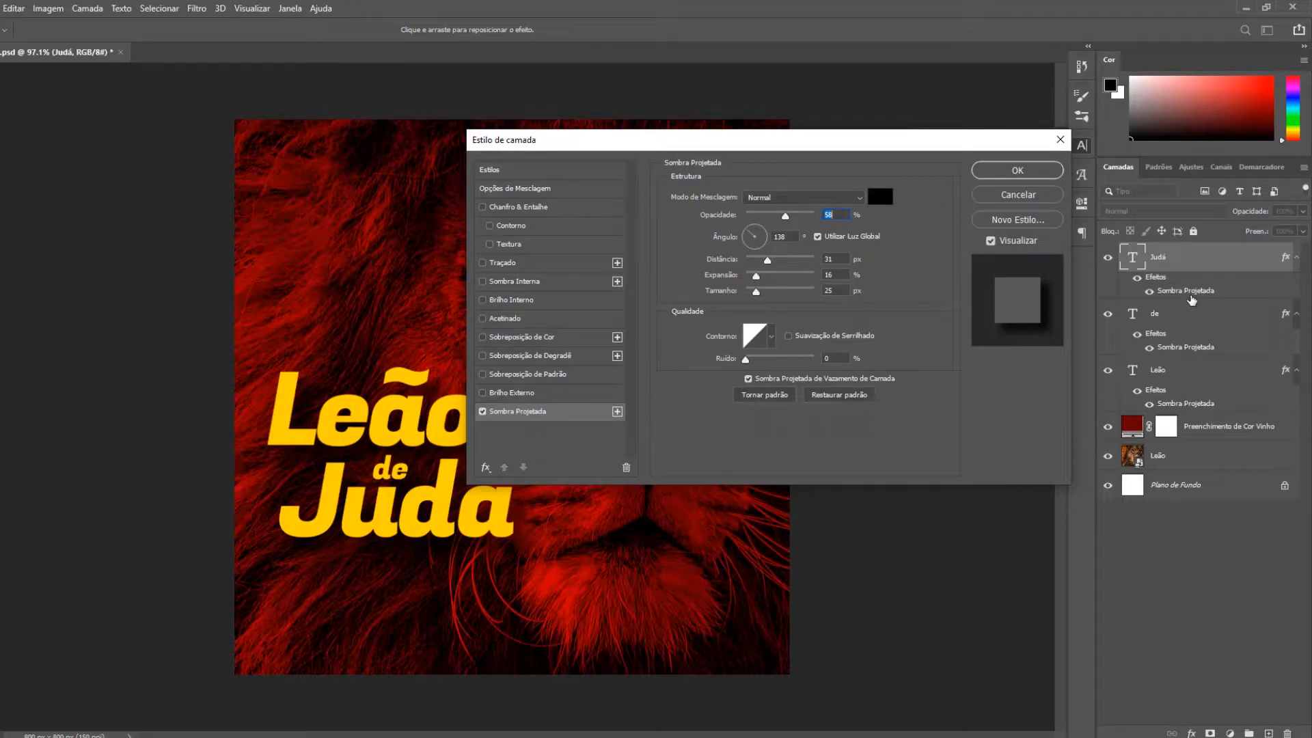
{"action": "left_click_drag", "start_coordinate": [779, 145], "coordinate": [740, 60]}
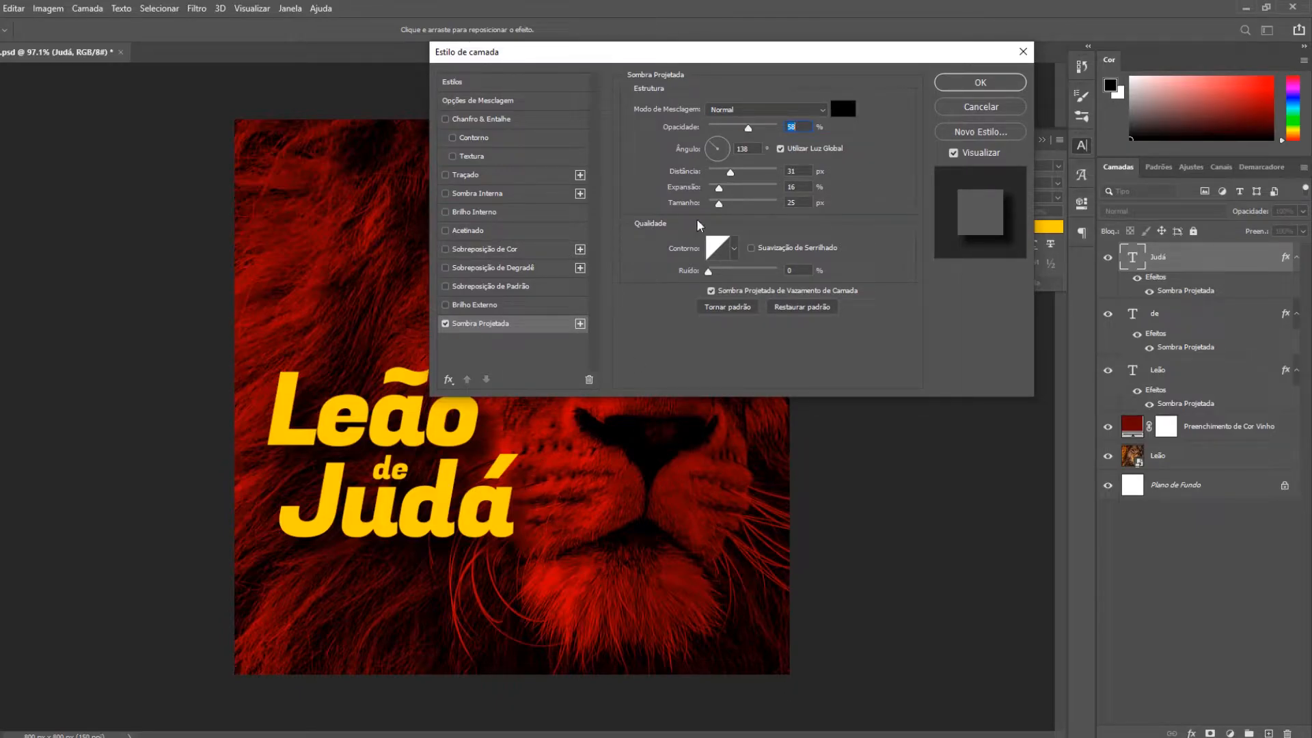
{"action": "left_click_drag", "start_coordinate": [731, 176], "coordinate": [729, 179]}
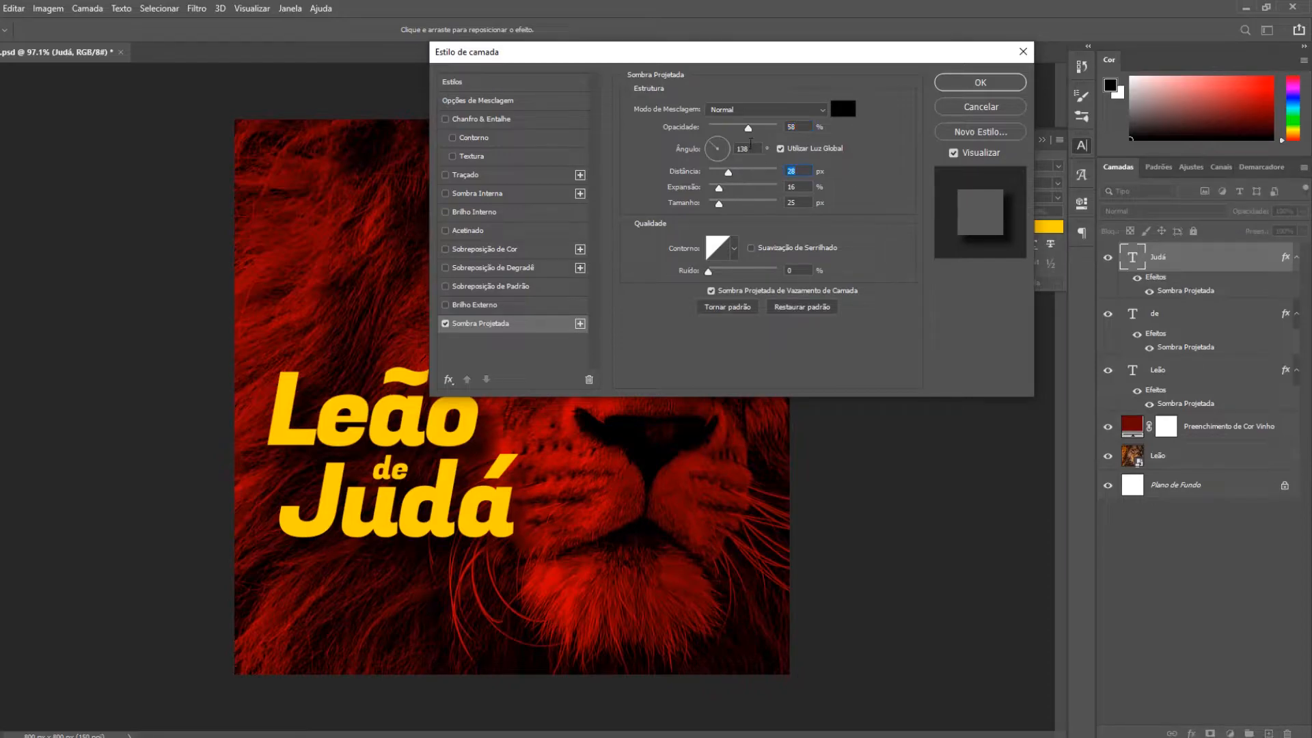
{"action": "left_click_drag", "start_coordinate": [749, 129], "coordinate": [754, 129]}
{"action": "left_click_drag", "start_coordinate": [760, 131], "coordinate": [766, 136]}
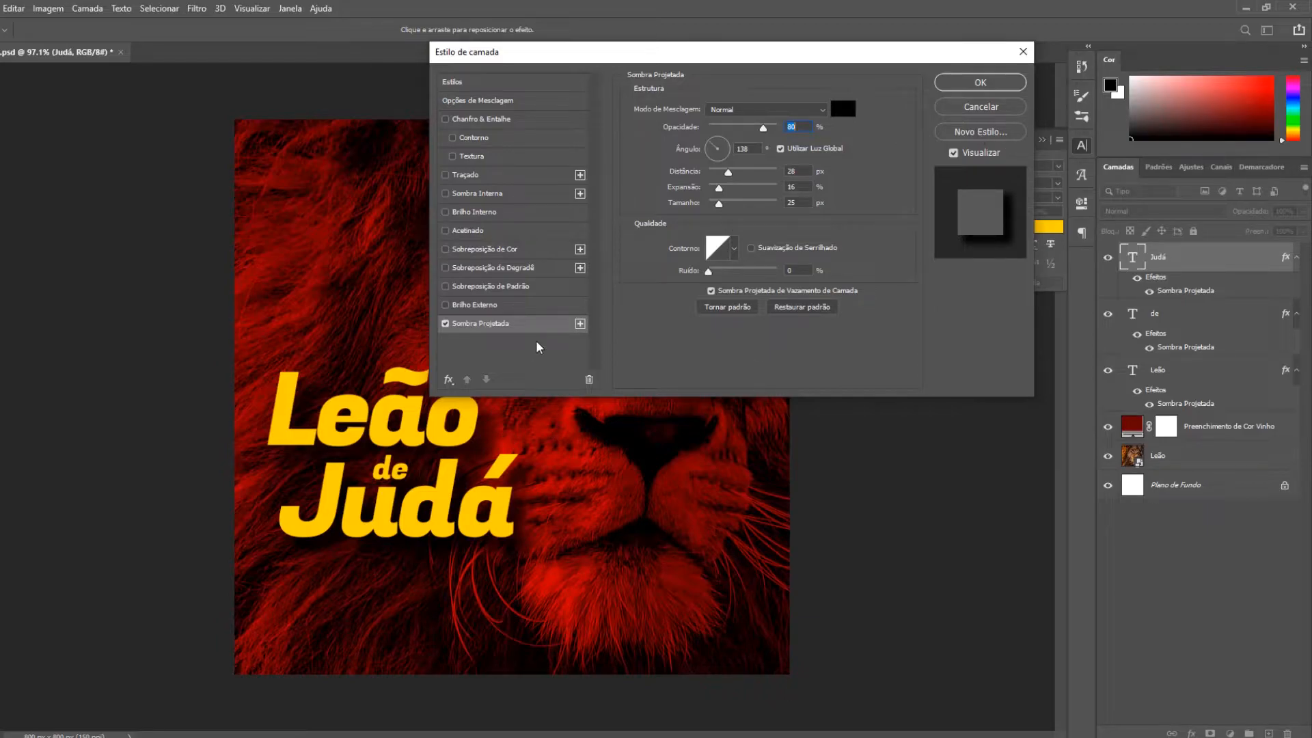
{"action": "left_click", "coordinate": [979, 82]}
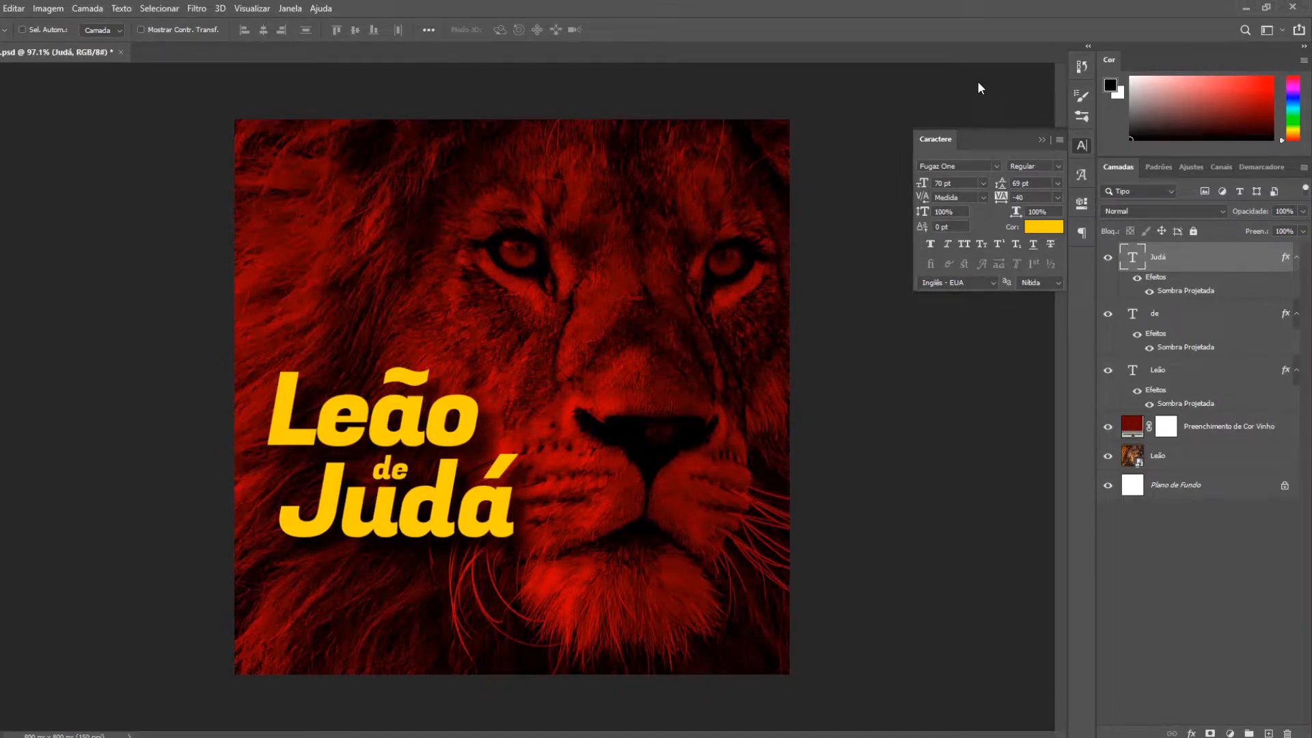
{"action": "right_click", "coordinate": [1189, 261]}
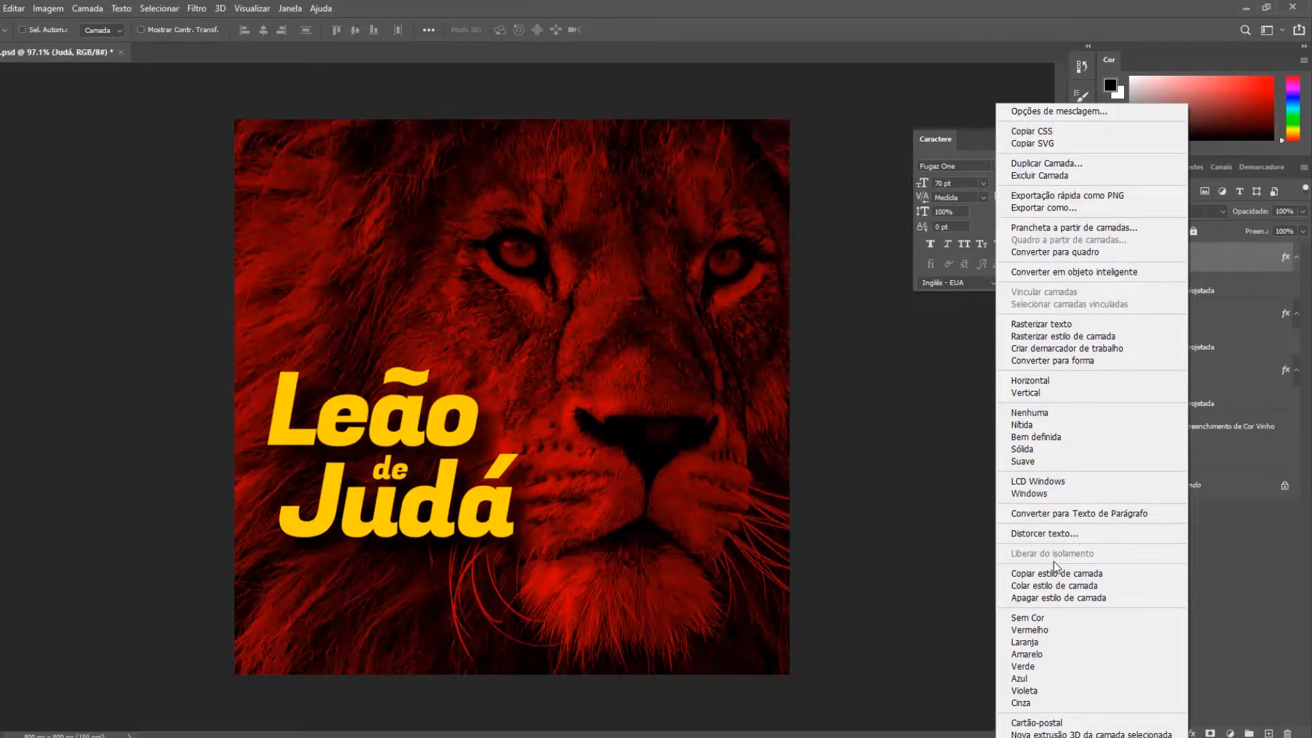
{"action": "left_click", "coordinate": [1233, 253]}
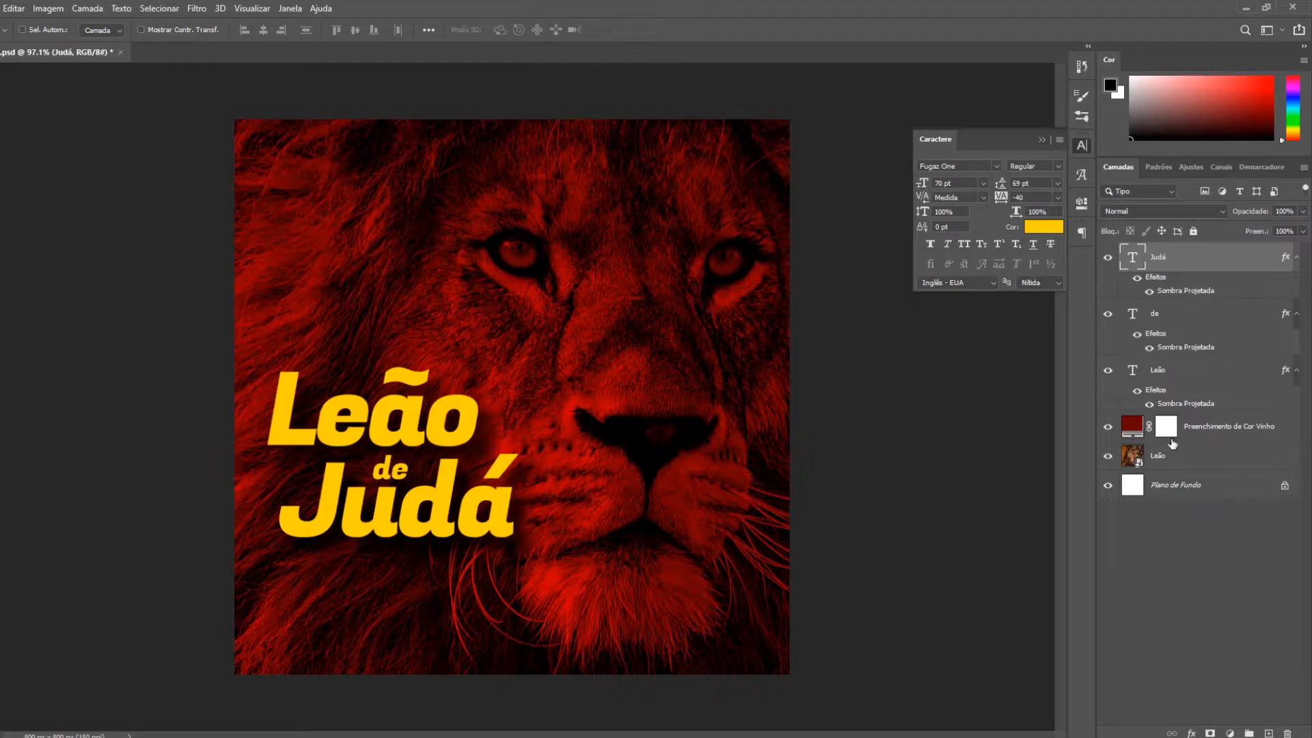
{"action": "left_click", "coordinate": [1224, 427]}
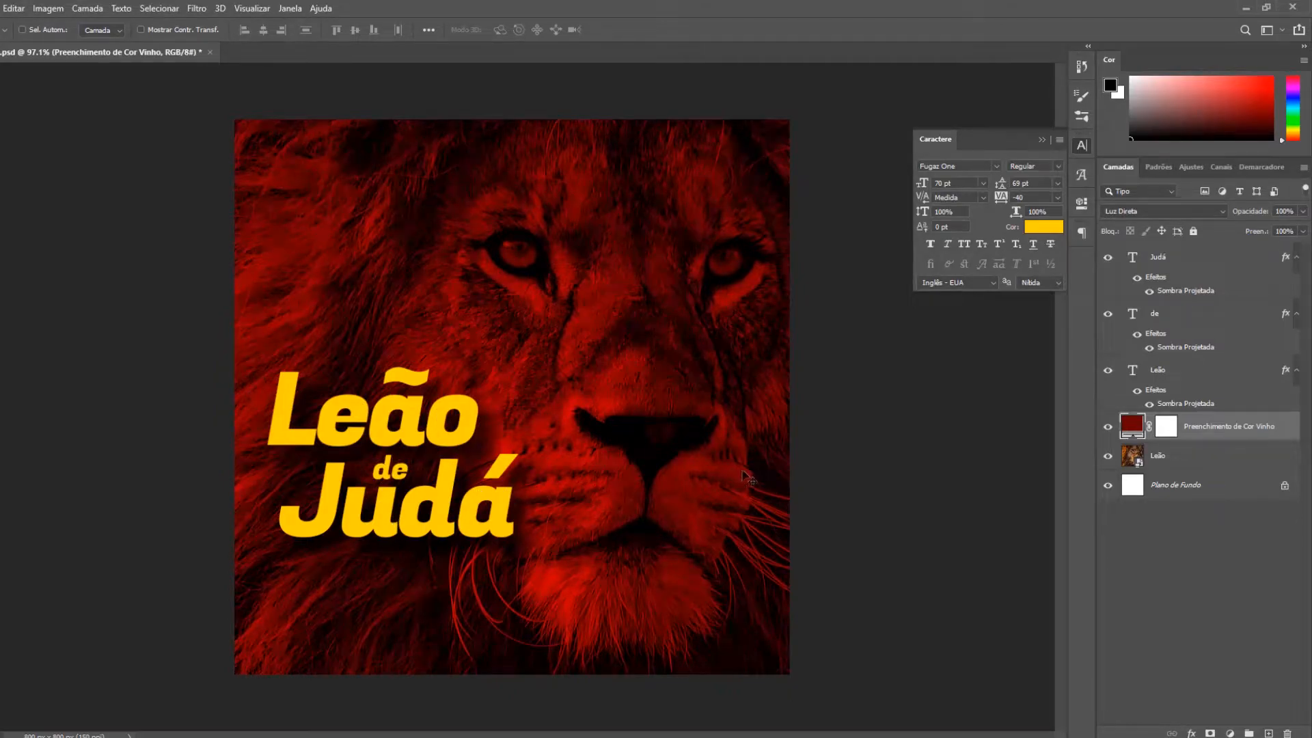
Set the blend mode of the "Leão" text layer to Luz Indireta.
{"action": "left_click", "coordinate": [1163, 375]}
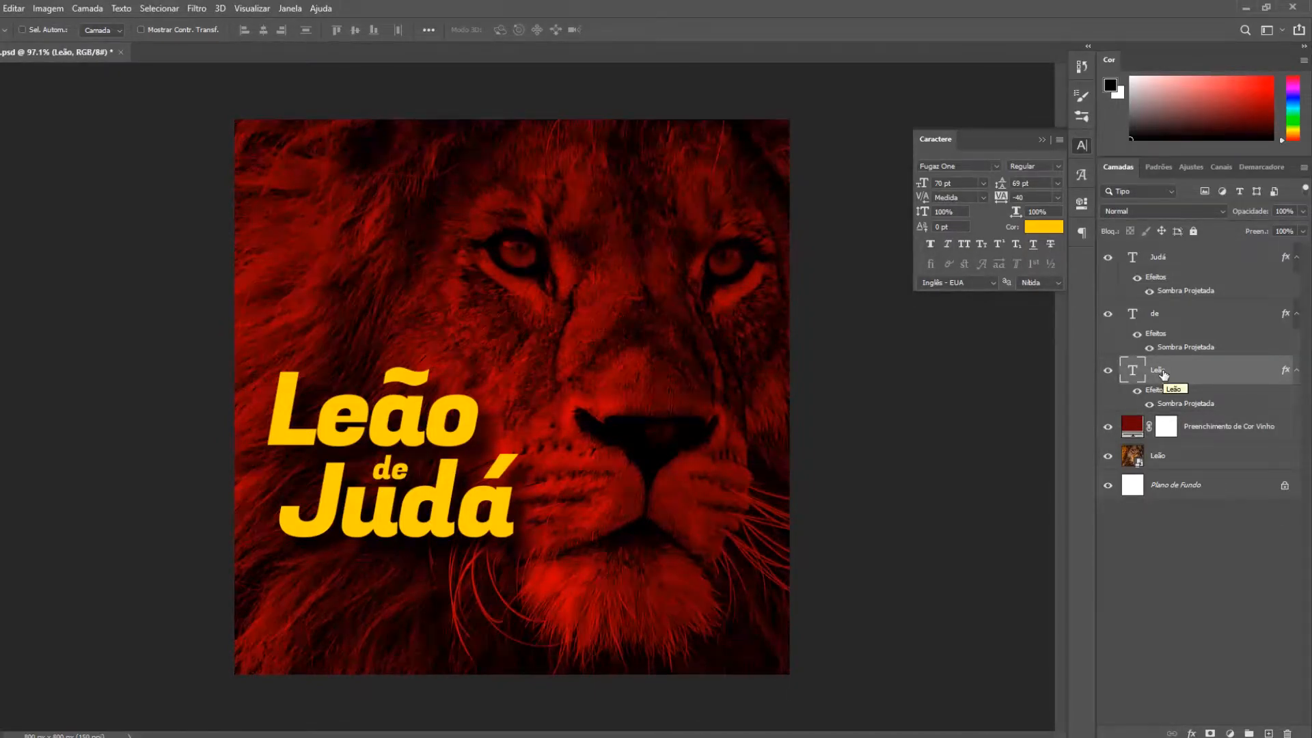
{"action": "left_click", "coordinate": [1213, 212]}
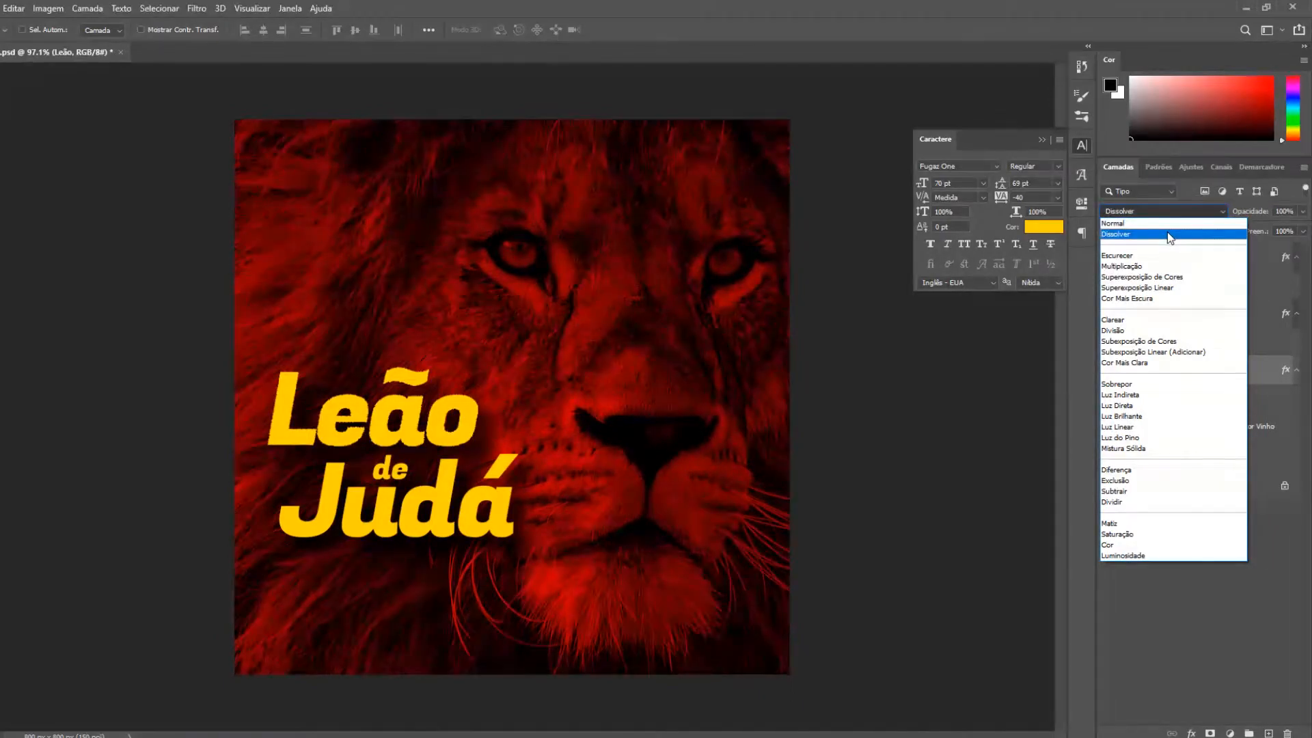
{"action": "left_click", "coordinate": [1171, 207]}
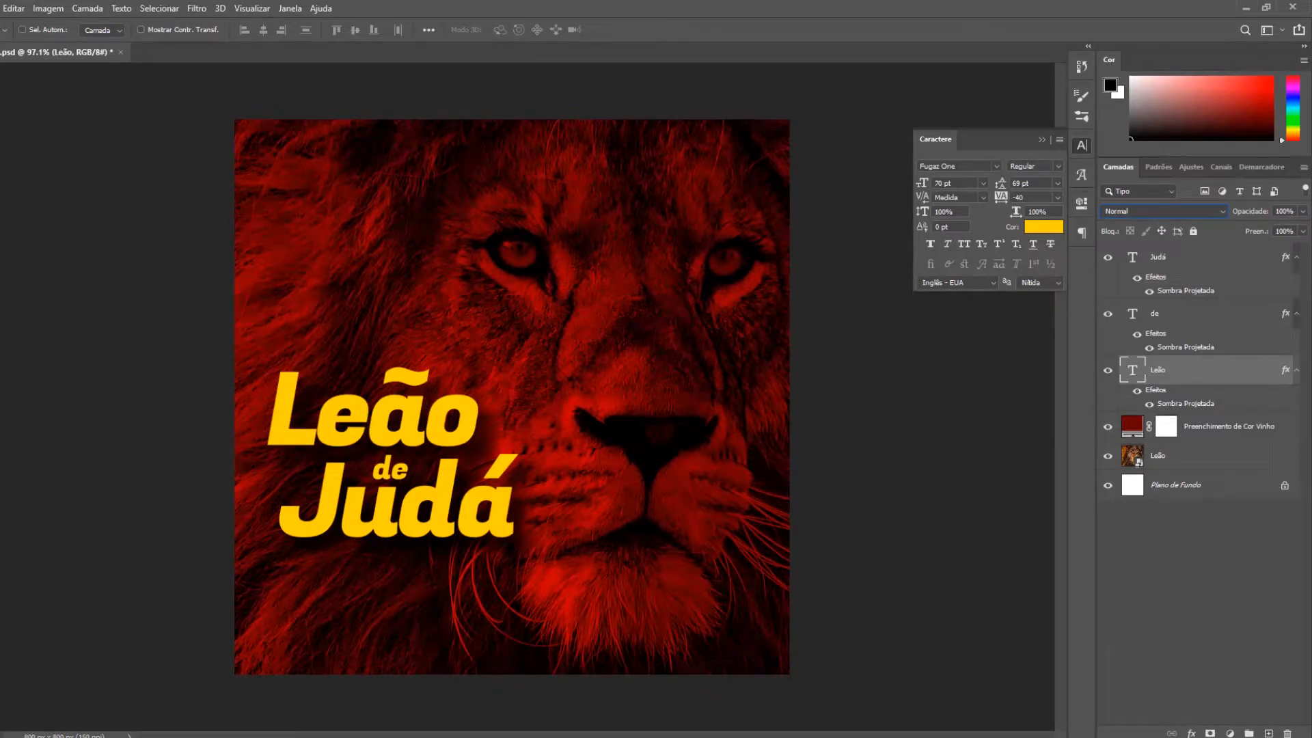
{"action": "key", "text": "z"}
{"action": "left_click_drag", "start_coordinate": [342, 435], "coordinate": [404, 464]}
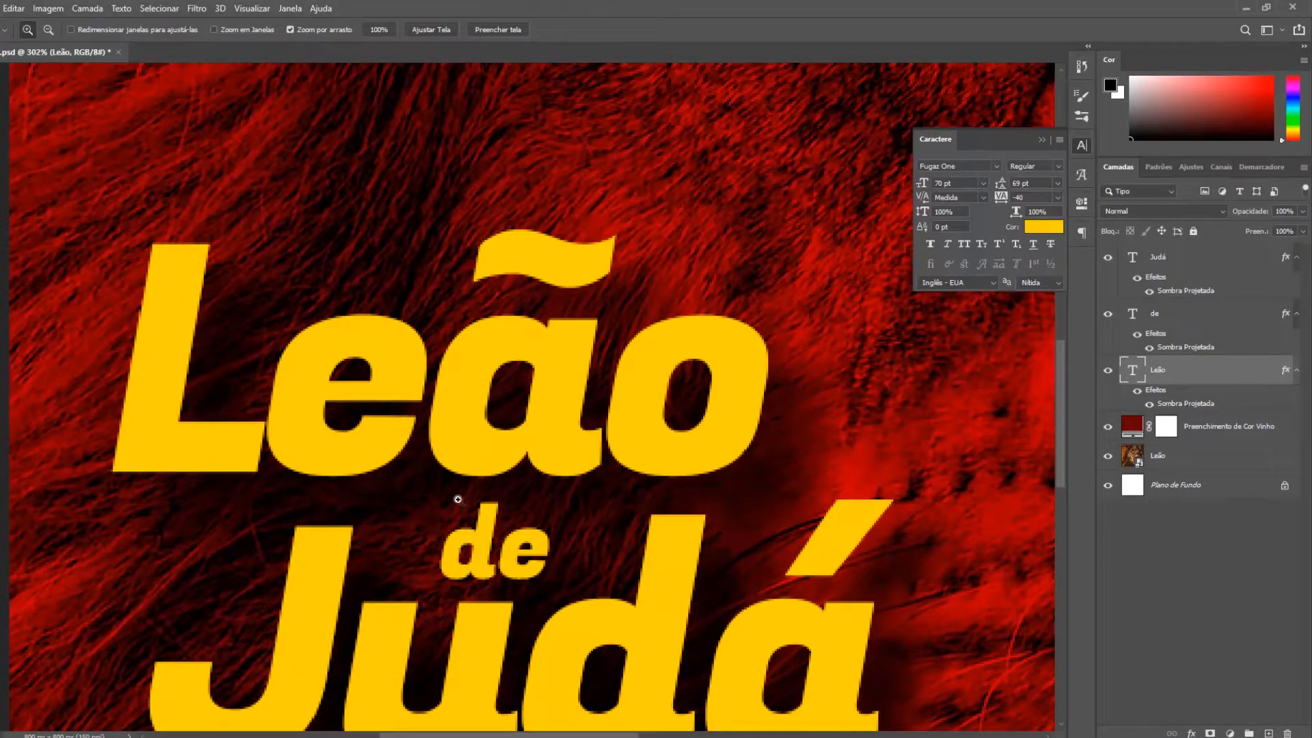
{"action": "left_click", "coordinate": [1162, 209]}
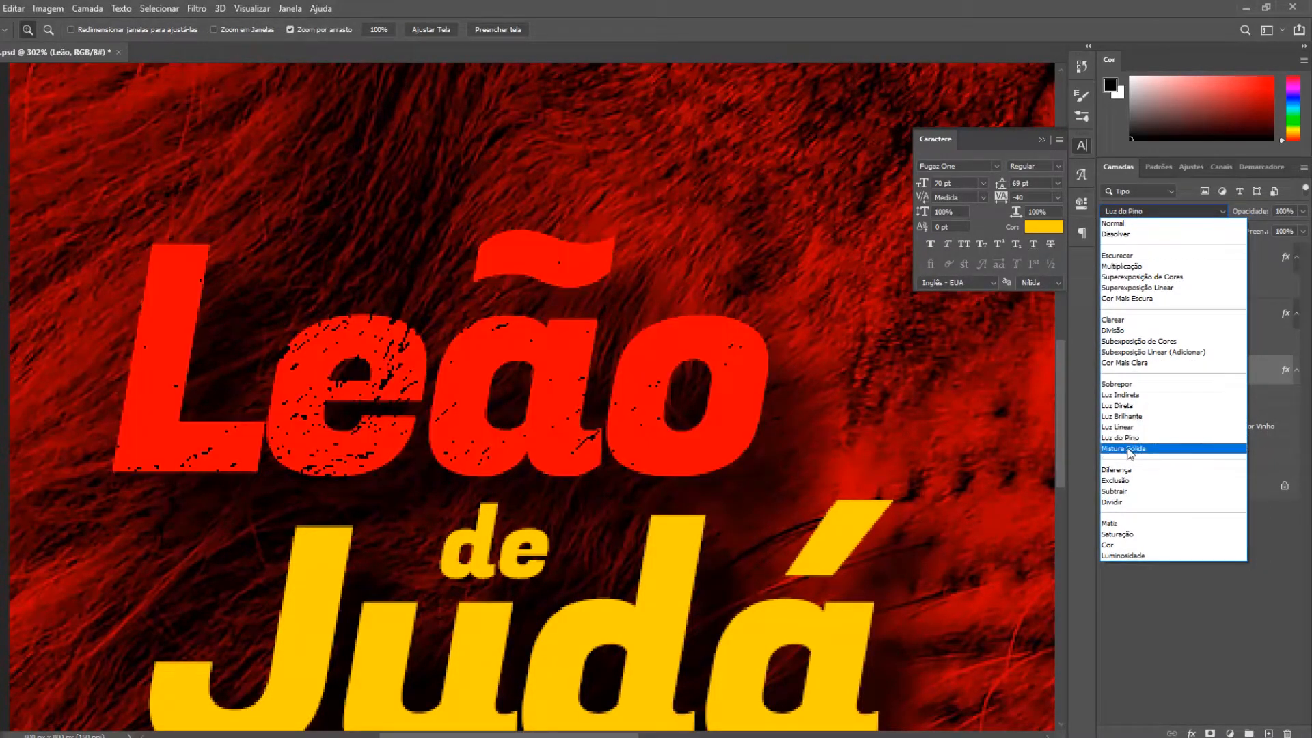
{"action": "left_click", "coordinate": [1137, 395]}
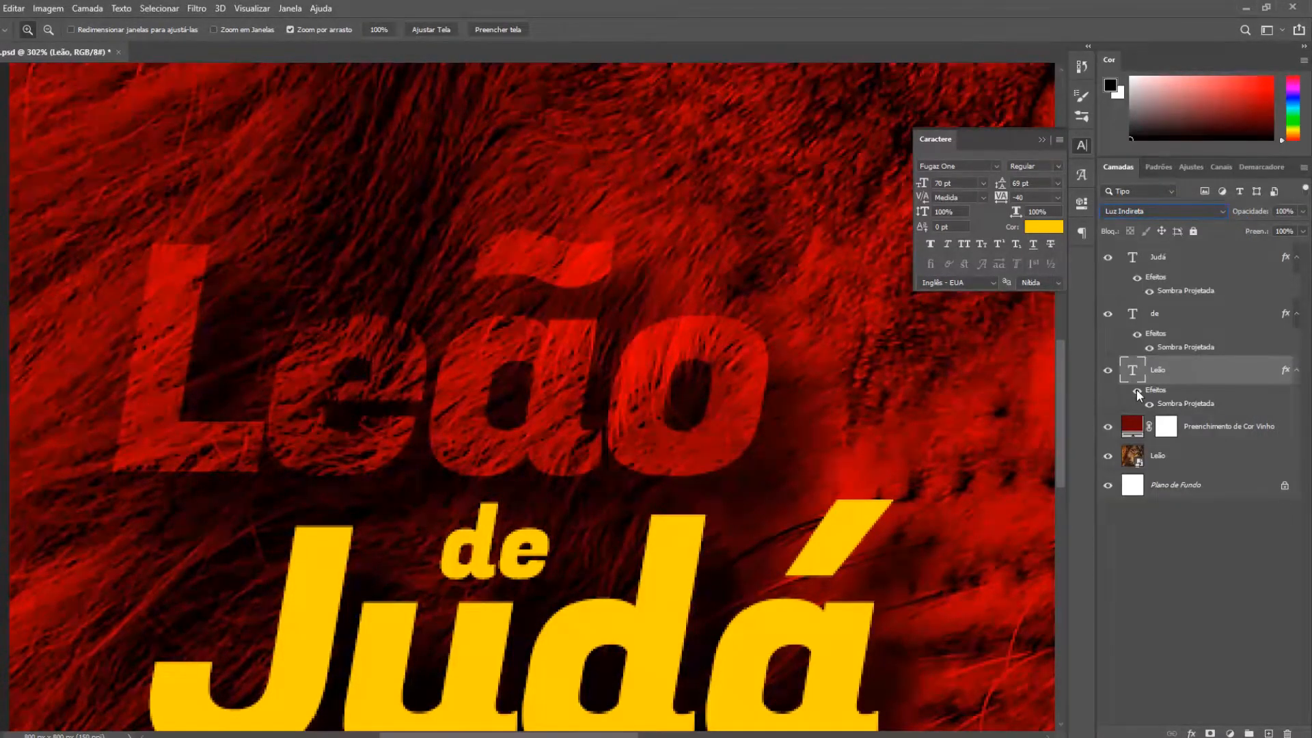
Try different colours on the "Leão" text, including white and grey, and apply turquoise #00ffd8.
{"action": "left_click", "coordinate": [1043, 227]}
{"action": "left_click", "coordinate": [1006, 350]}
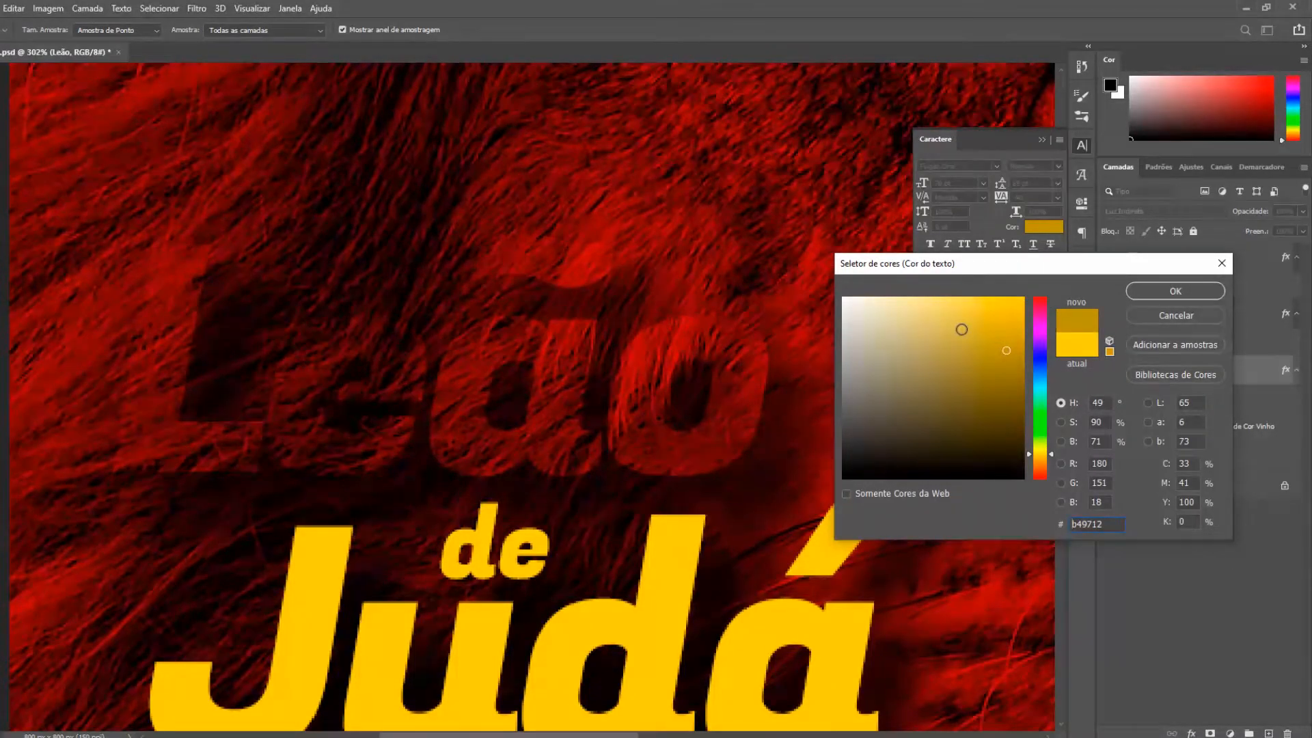
{"action": "left_click", "coordinate": [1023, 298]}
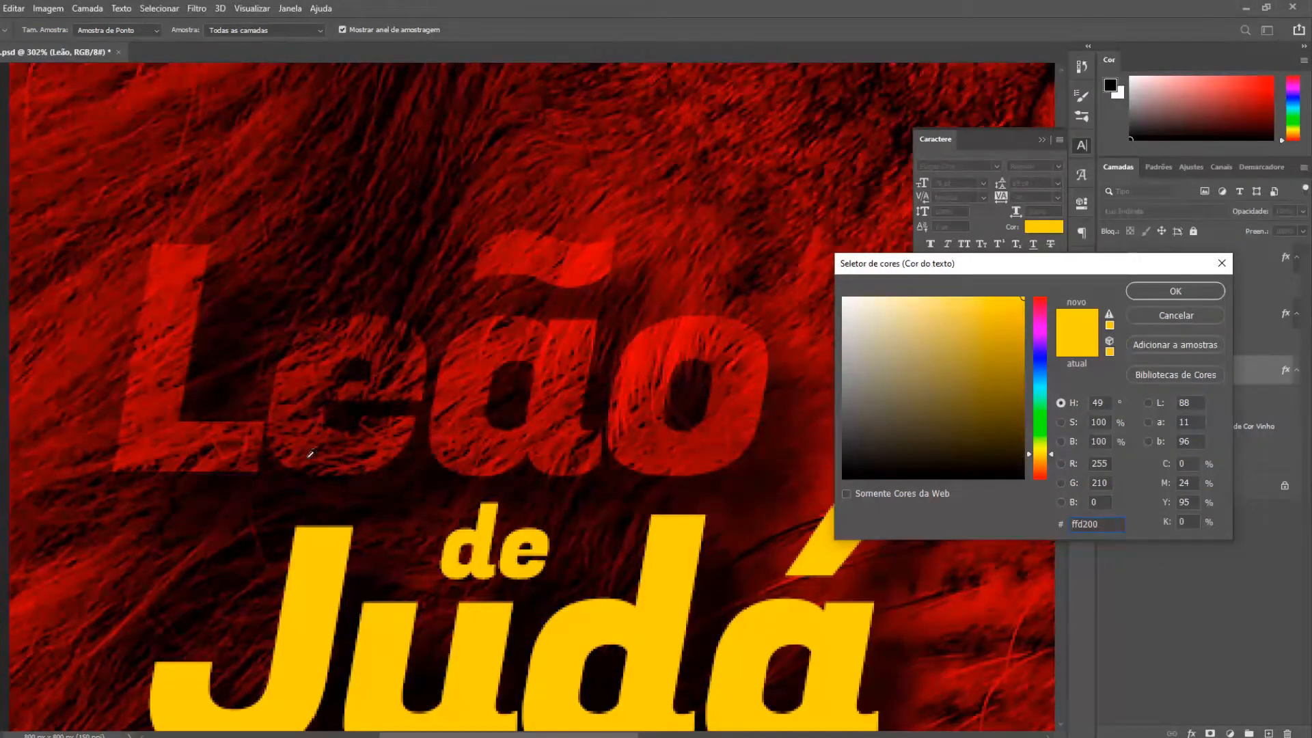
{"action": "left_click", "coordinate": [843, 299]}
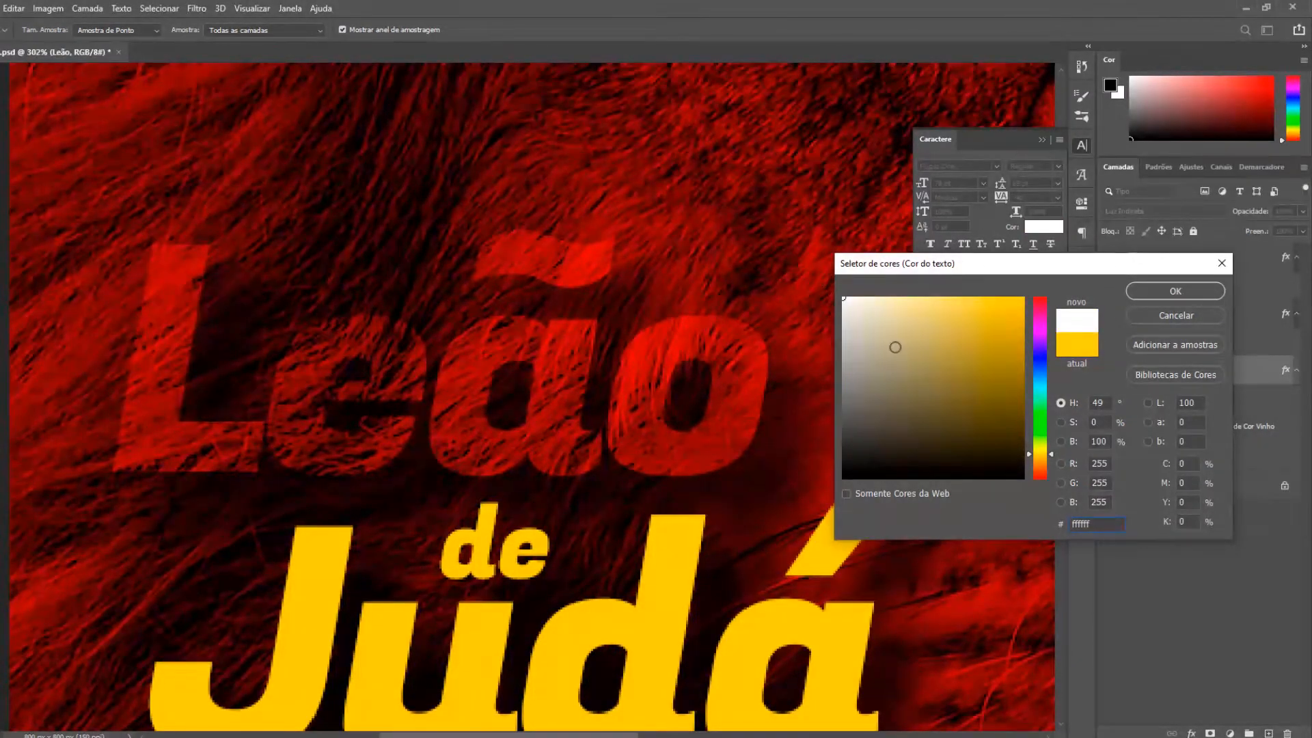
{"action": "left_click", "coordinate": [854, 393]}
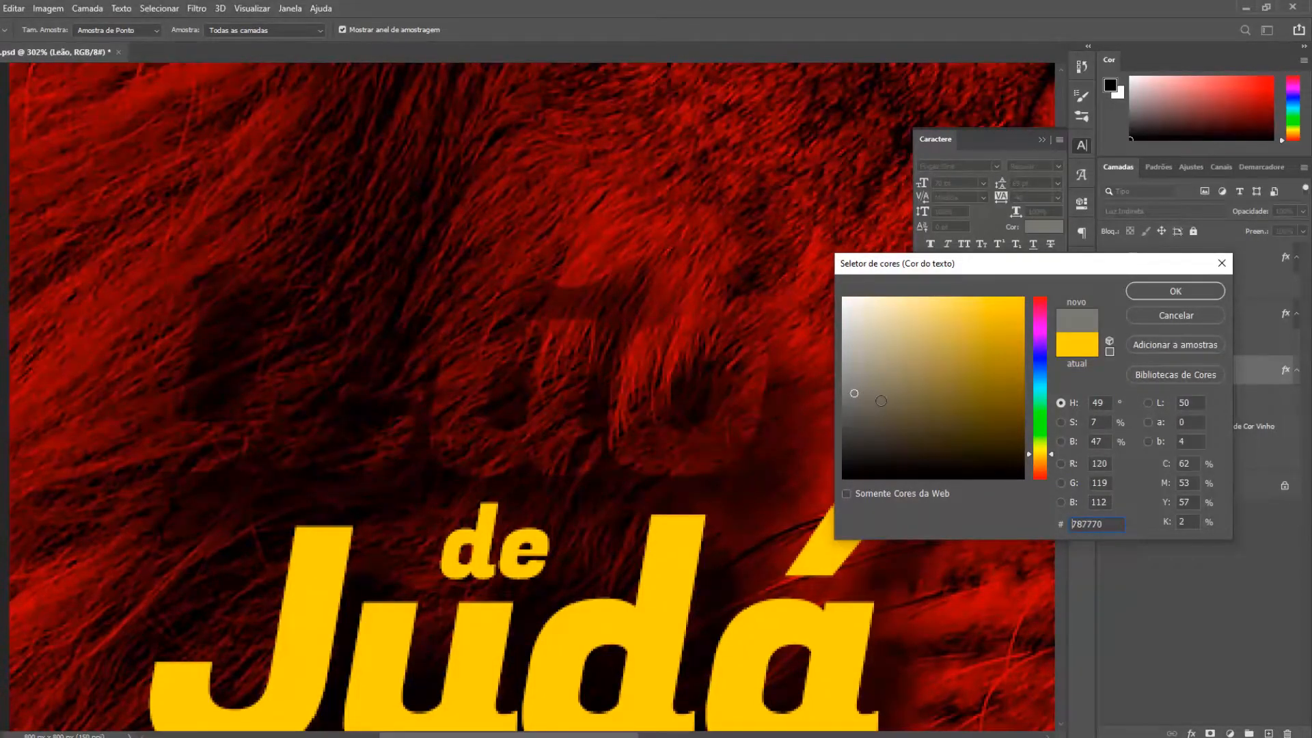
{"action": "left_click", "coordinate": [854, 440]}
{"action": "mouse_move", "coordinate": [873, 443]}
{"action": "left_mouse_down"}
{"action": "mouse_move", "coordinate": [844, 483]}
{"action": "mouse_move", "coordinate": [943, 410]}
{"action": "mouse_move", "coordinate": [1023, 487]}
{"action": "mouse_move", "coordinate": [1007, 463]}
{"action": "mouse_move", "coordinate": [1007, 399]}
{"action": "mouse_move", "coordinate": [1041, 347]}
{"action": "mouse_move", "coordinate": [1042, 392]}
{"action": "left_mouse_up"}
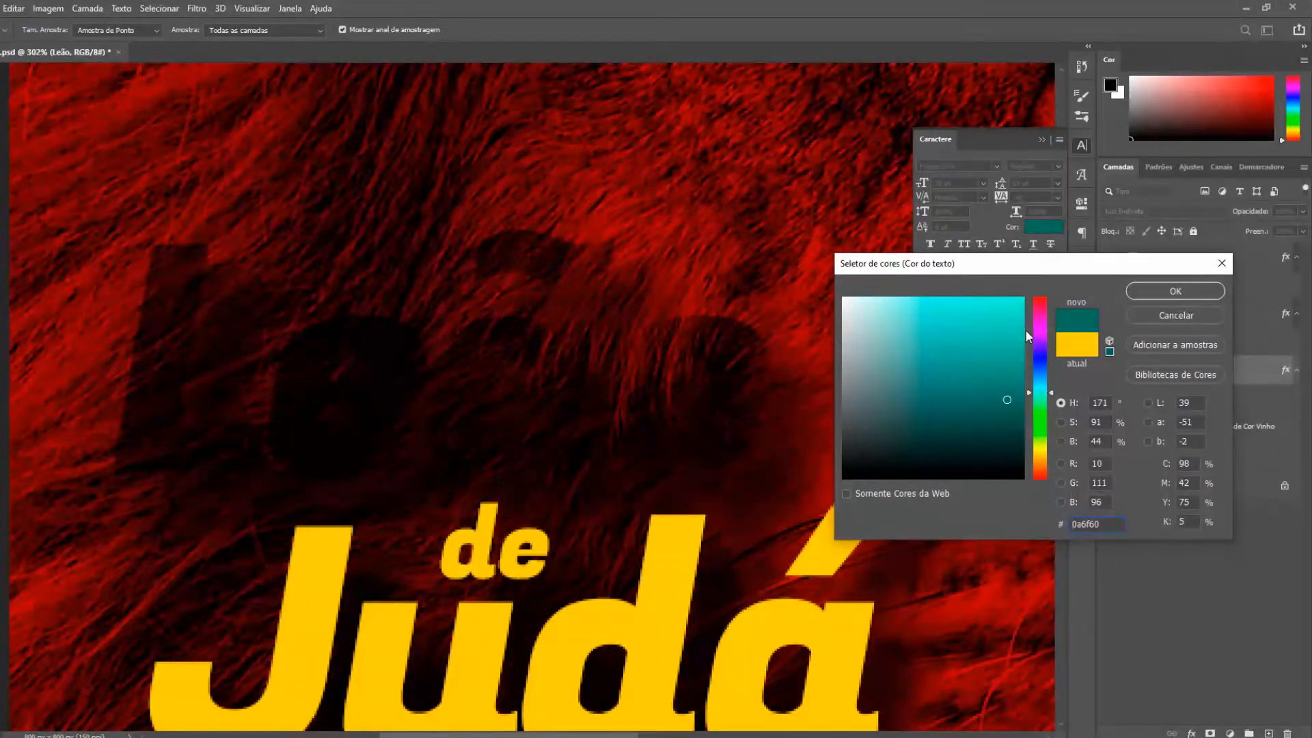
{"action": "left_click", "coordinate": [1003, 309]}
{"action": "left_click_drag", "start_coordinate": [993, 337], "coordinate": [1027, 295]}
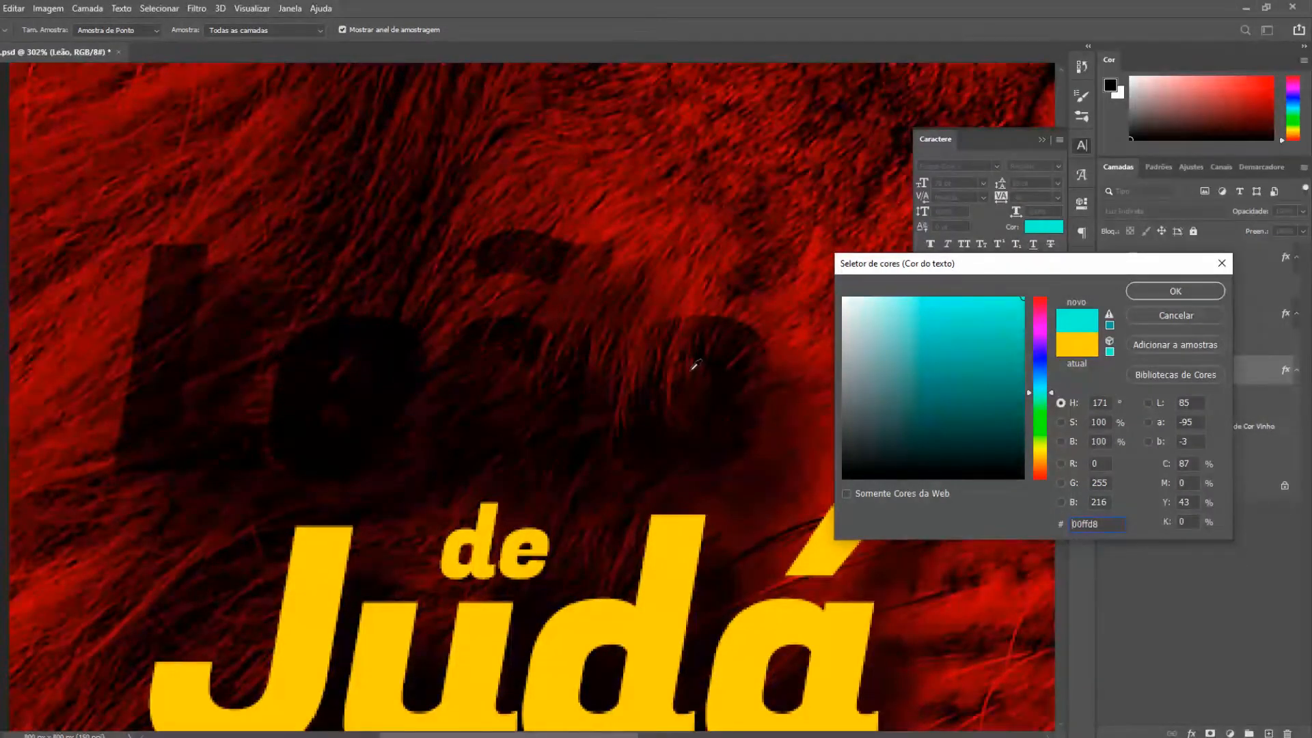
{"action": "left_click", "coordinate": [1148, 292]}
Switch the "Leão" text layer to the Cor blend mode and reapply a fully saturated turquoise as its text colour.
{"action": "left_click", "coordinate": [1136, 212]}
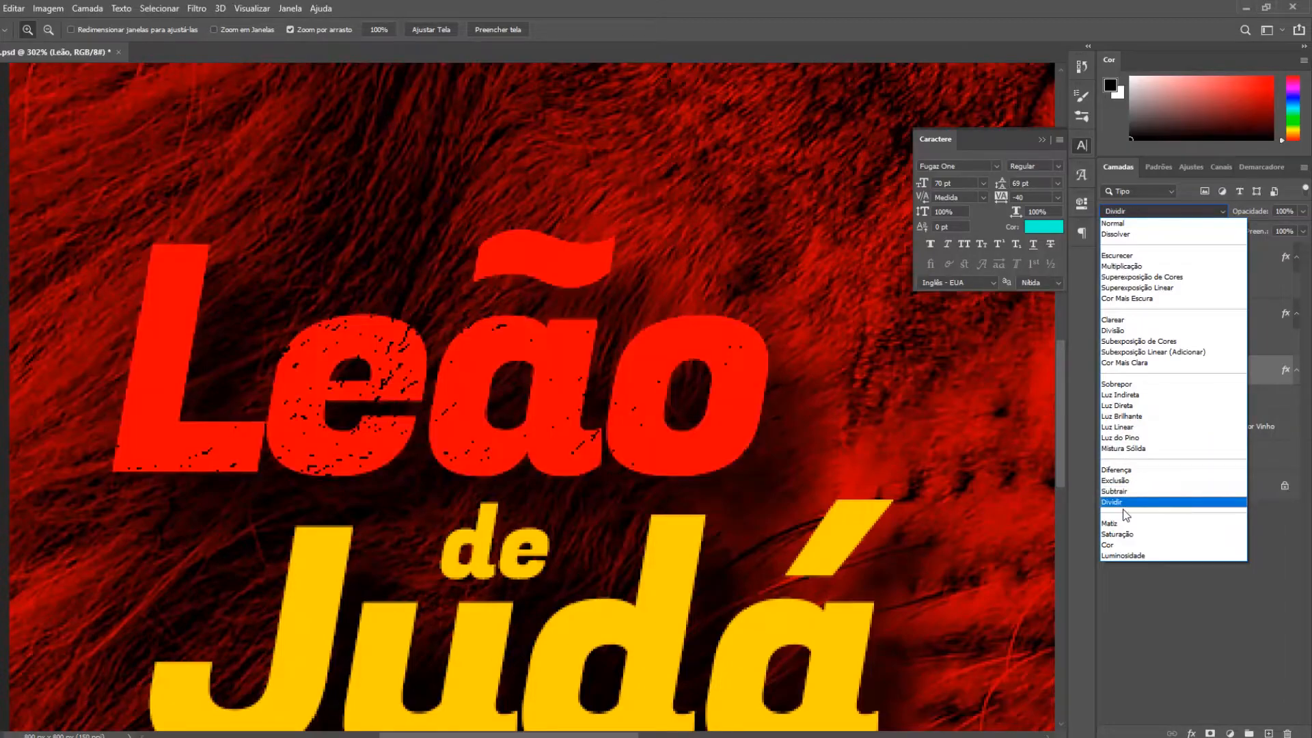
{"action": "left_click", "coordinate": [1115, 545]}
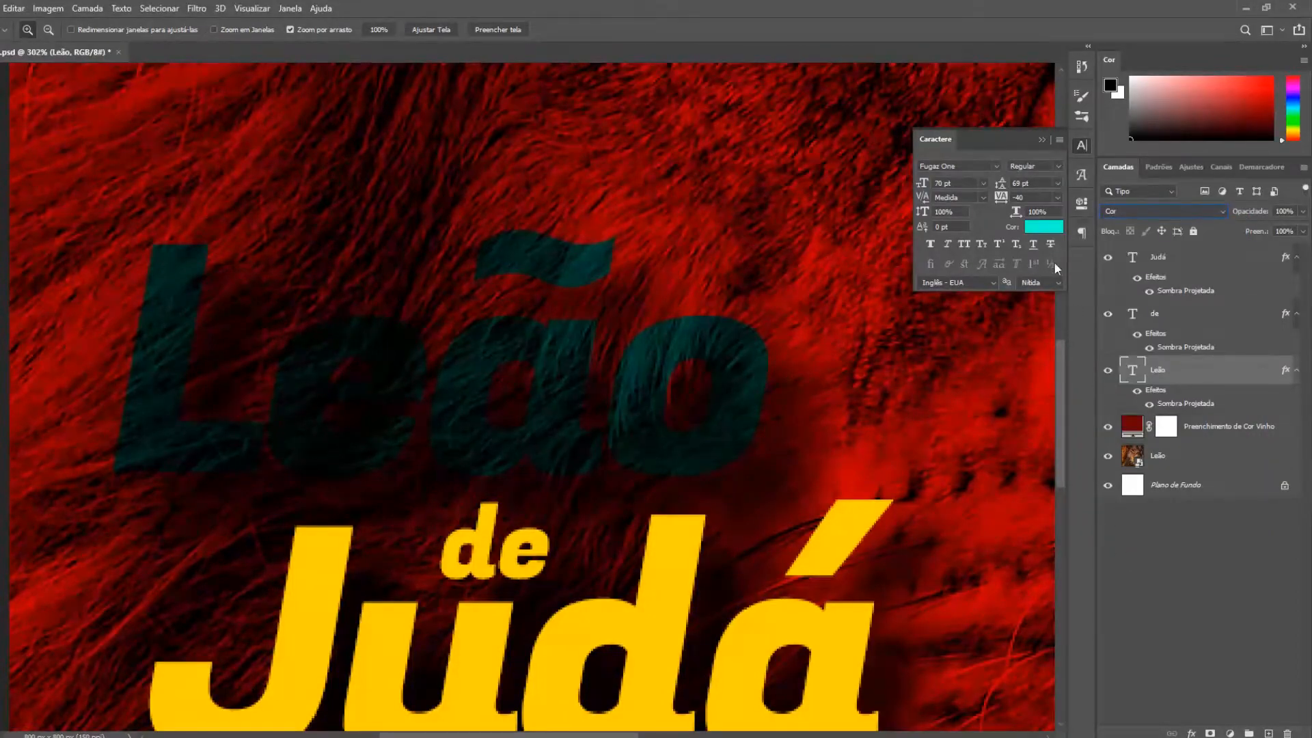
{"action": "left_click", "coordinate": [1046, 230]}
{"action": "left_click", "coordinate": [894, 335]}
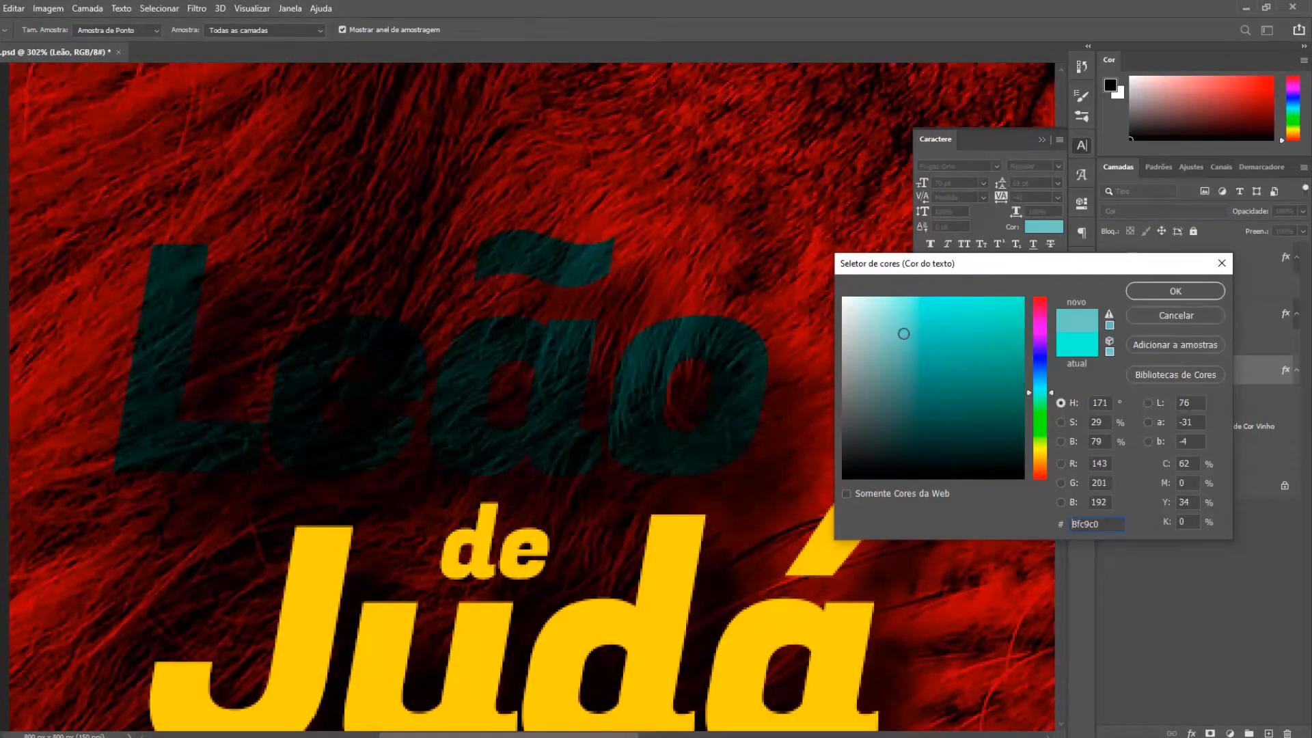
{"action": "mouse_move", "coordinate": [940, 339]}
{"action": "left_mouse_down"}
{"action": "mouse_move", "coordinate": [943, 325]}
{"action": "mouse_move", "coordinate": [1031, 294]}
{"action": "left_mouse_up"}
{"action": "left_click", "coordinate": [1155, 290]}
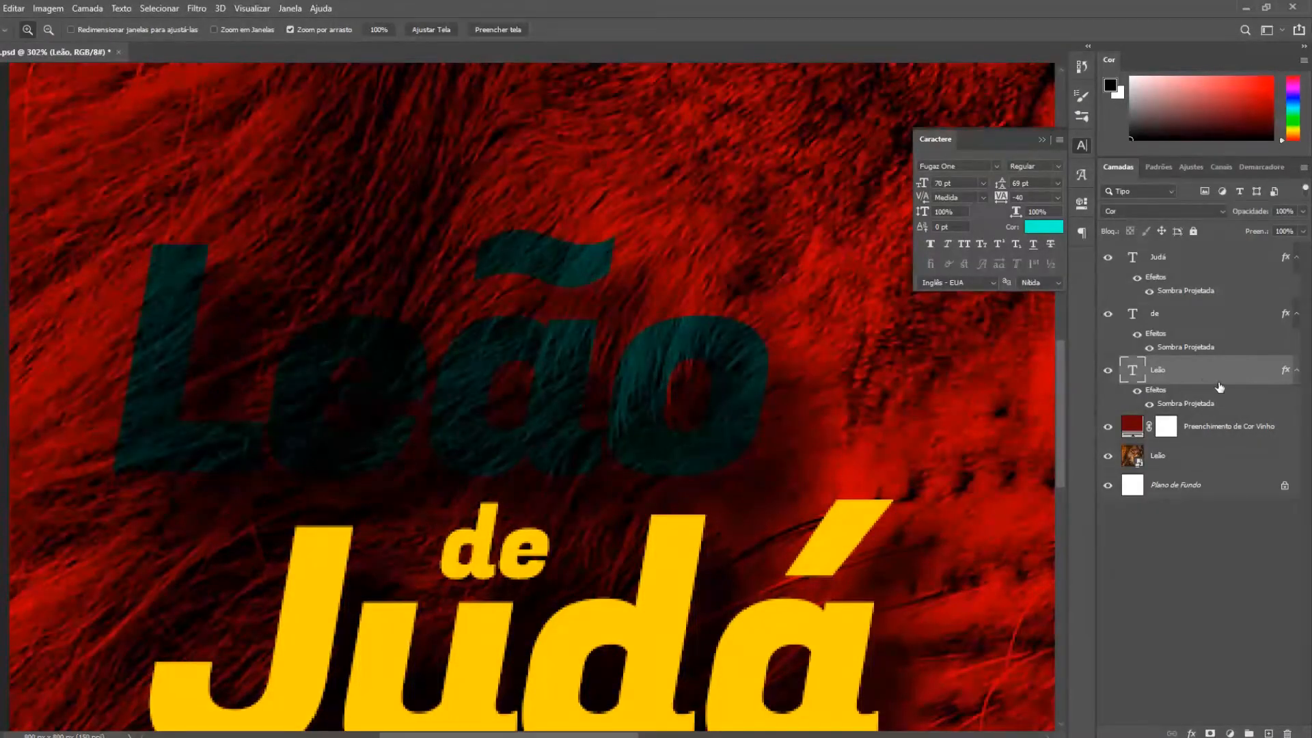
{"action": "left_click", "coordinate": [1137, 391]}
Return the "Leão" text layer to Normal blend mode and recolour it with the yellow sampled from "Judá".
{"action": "left_click", "coordinate": [1210, 212]}
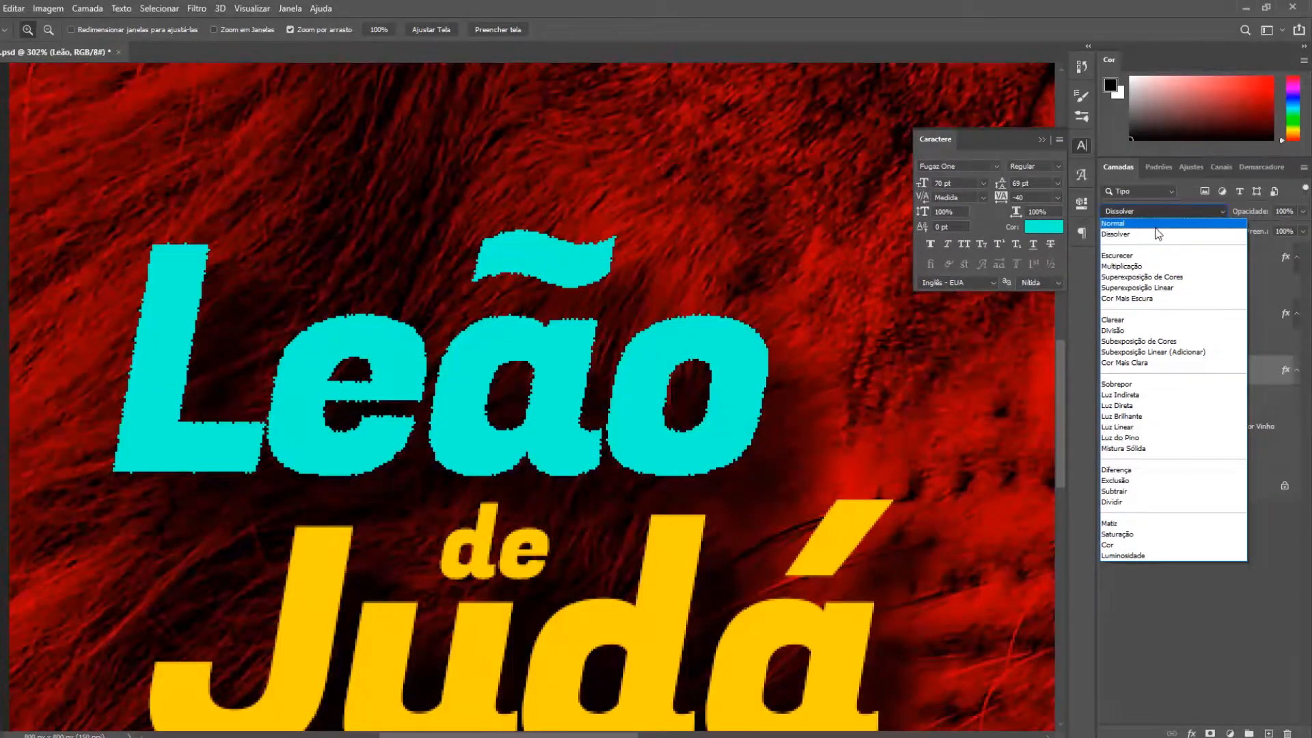
{"action": "left_click", "coordinate": [1156, 227]}
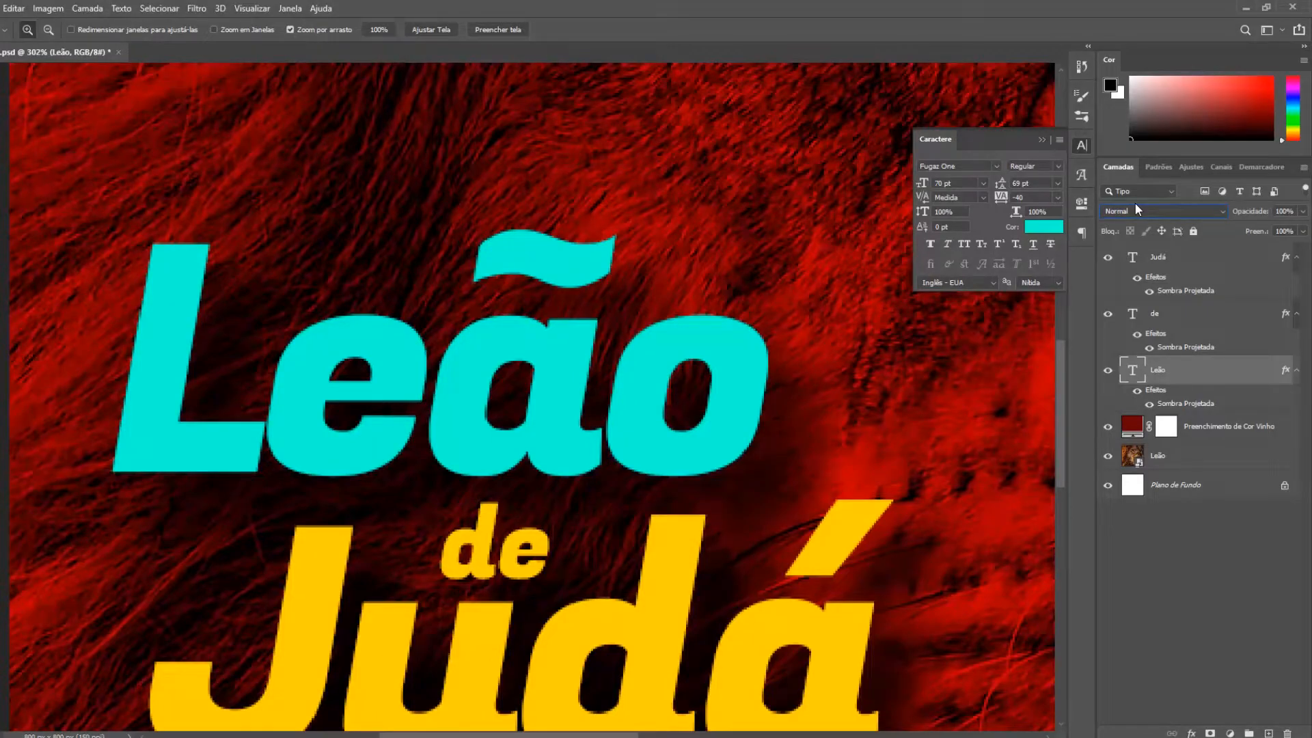
{"action": "left_click", "coordinate": [1035, 229]}
{"action": "left_click", "coordinate": [689, 547]}
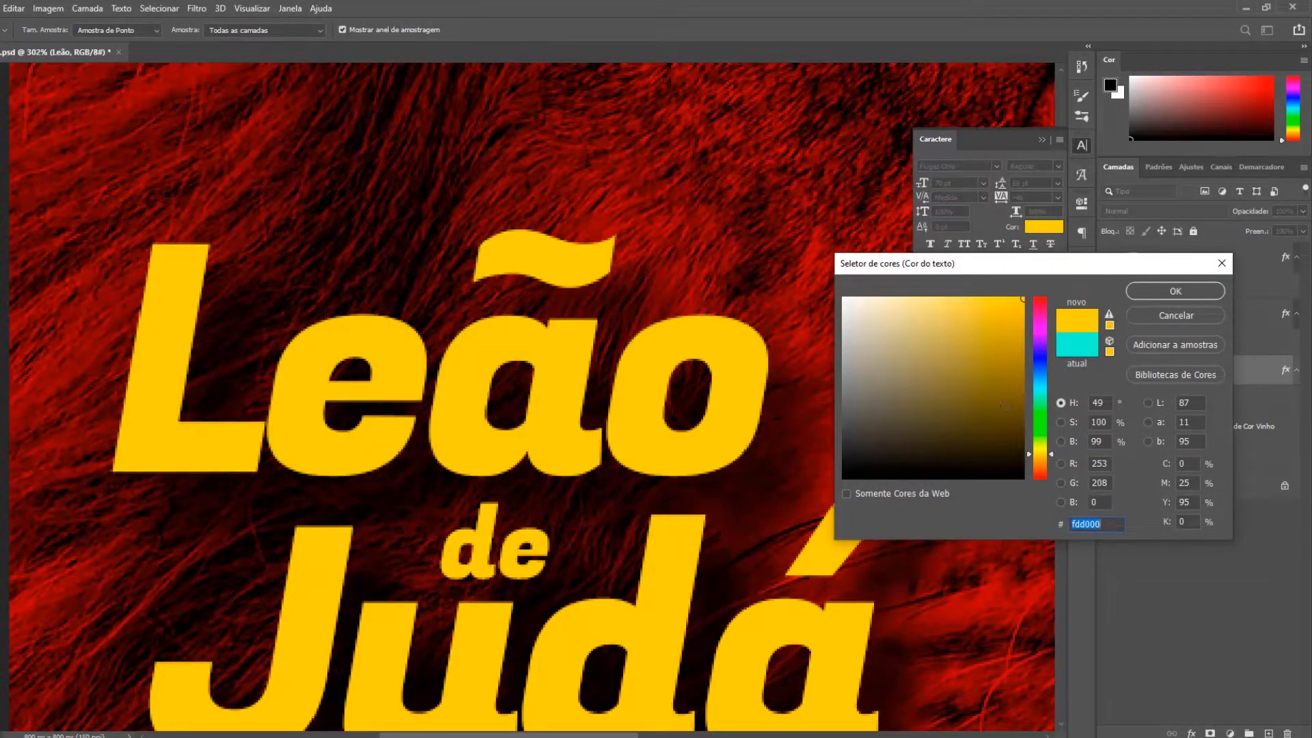
{"action": "left_click", "coordinate": [1175, 291]}
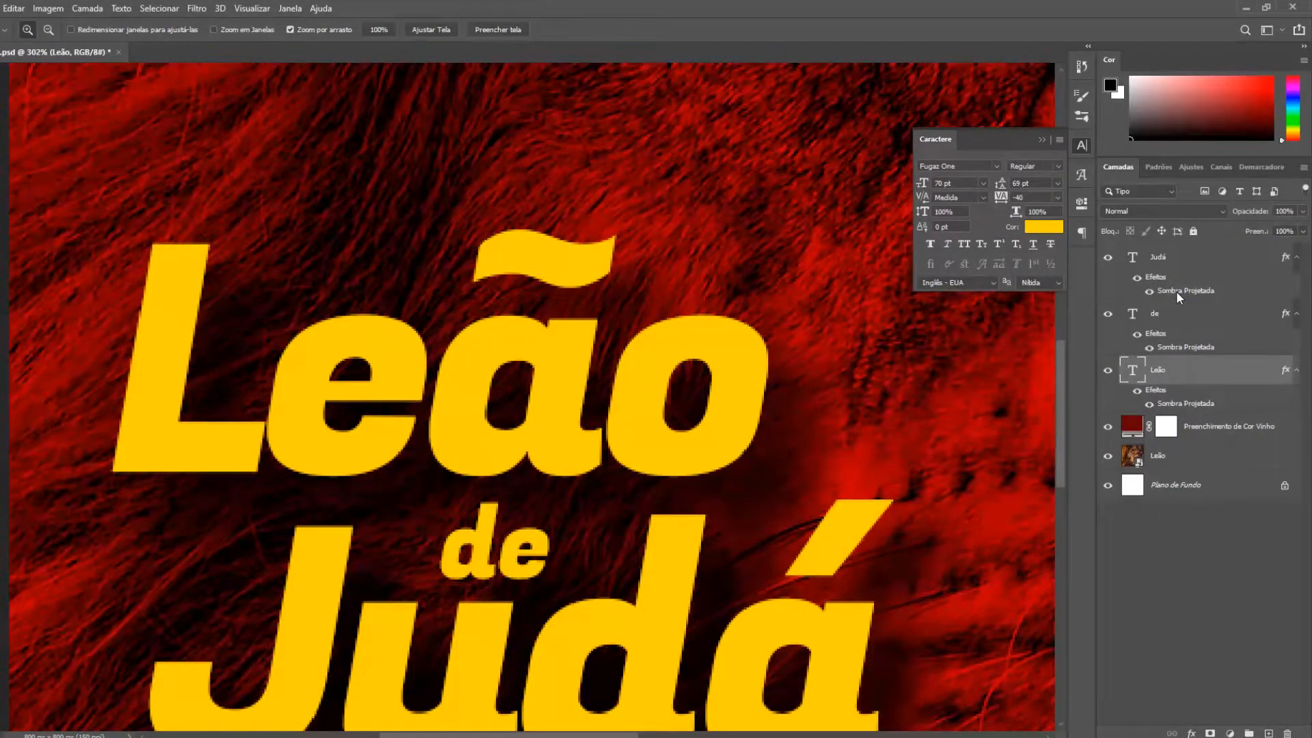
Try white on the "Leão" text and apply #ffd200 as its final colour.
{"action": "left_click", "coordinate": [1041, 226]}
{"action": "left_click_drag", "start_coordinate": [809, 266], "coordinate": [811, 269]}
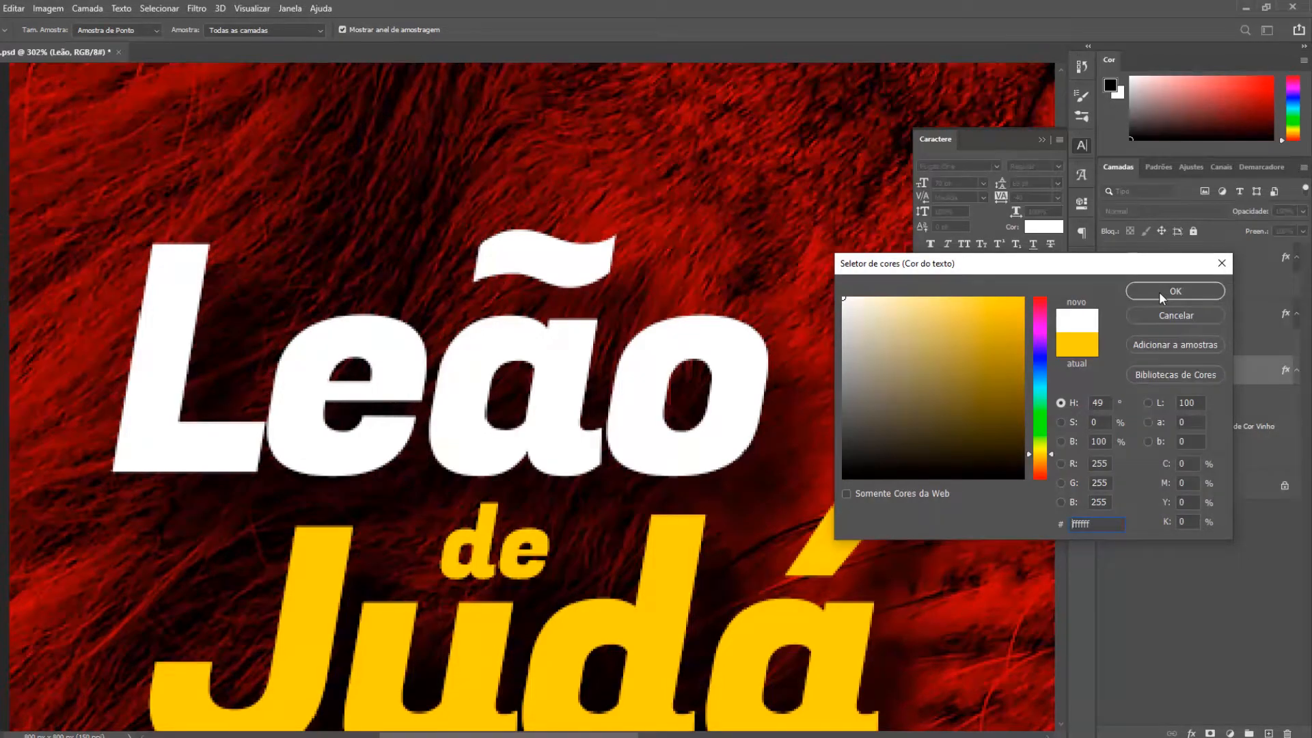
{"action": "type", "text": "ffd200"}
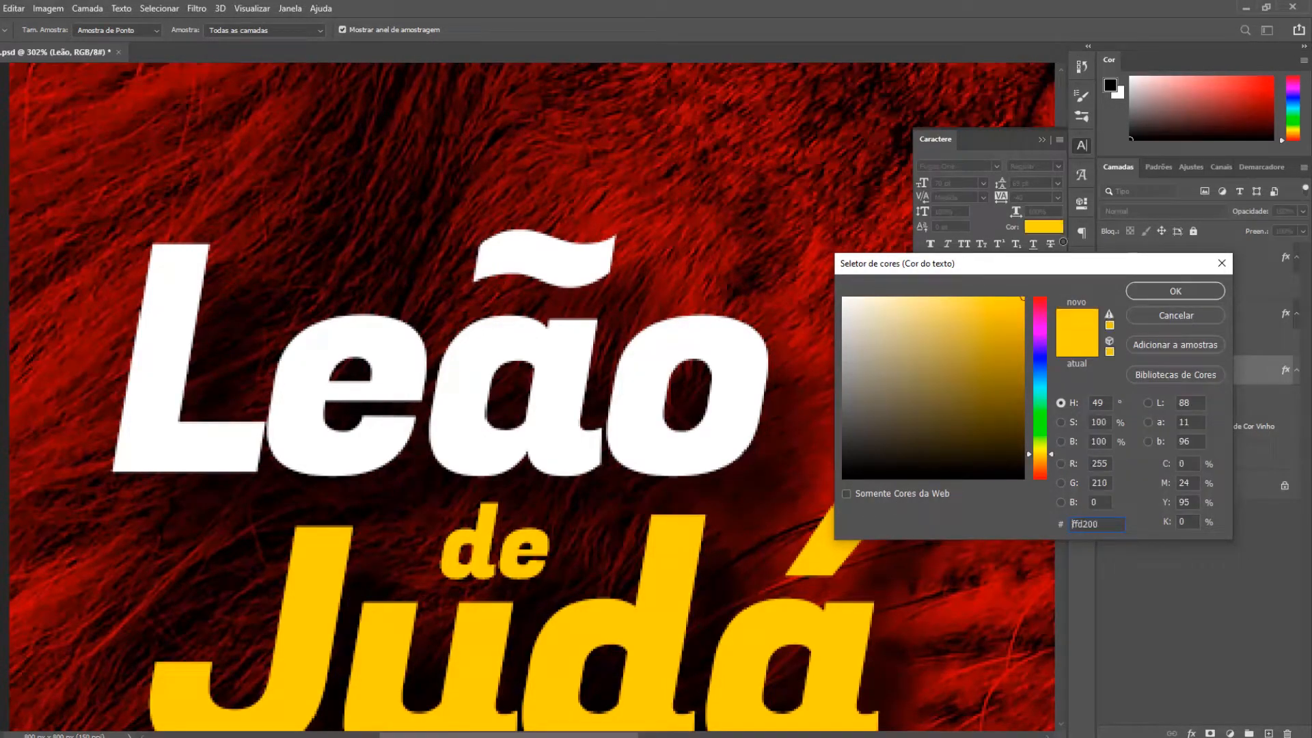
{"action": "left_click", "coordinate": [1164, 290]}
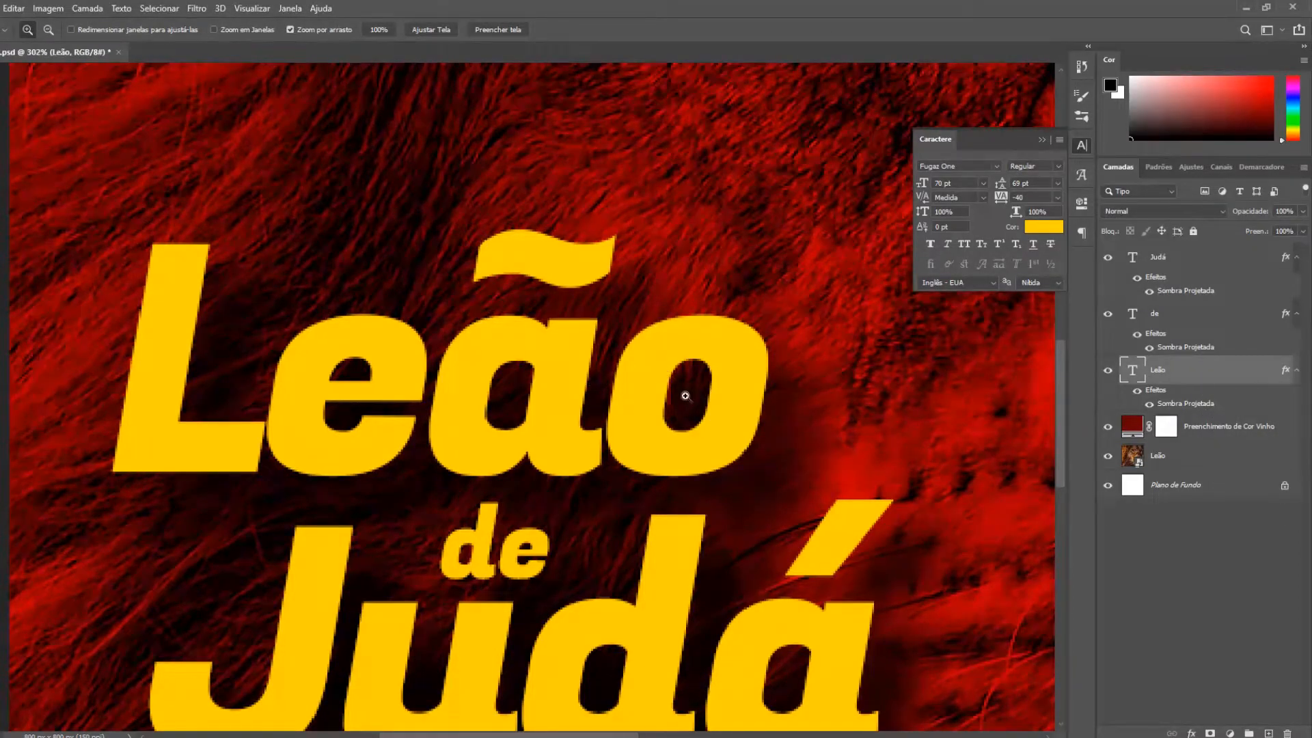
Add a 6 px stroke (Traçado) to the "Leão" text layer in its layer style.
{"action": "left_click_drag", "start_coordinate": [650, 407], "coordinate": [611, 405]}
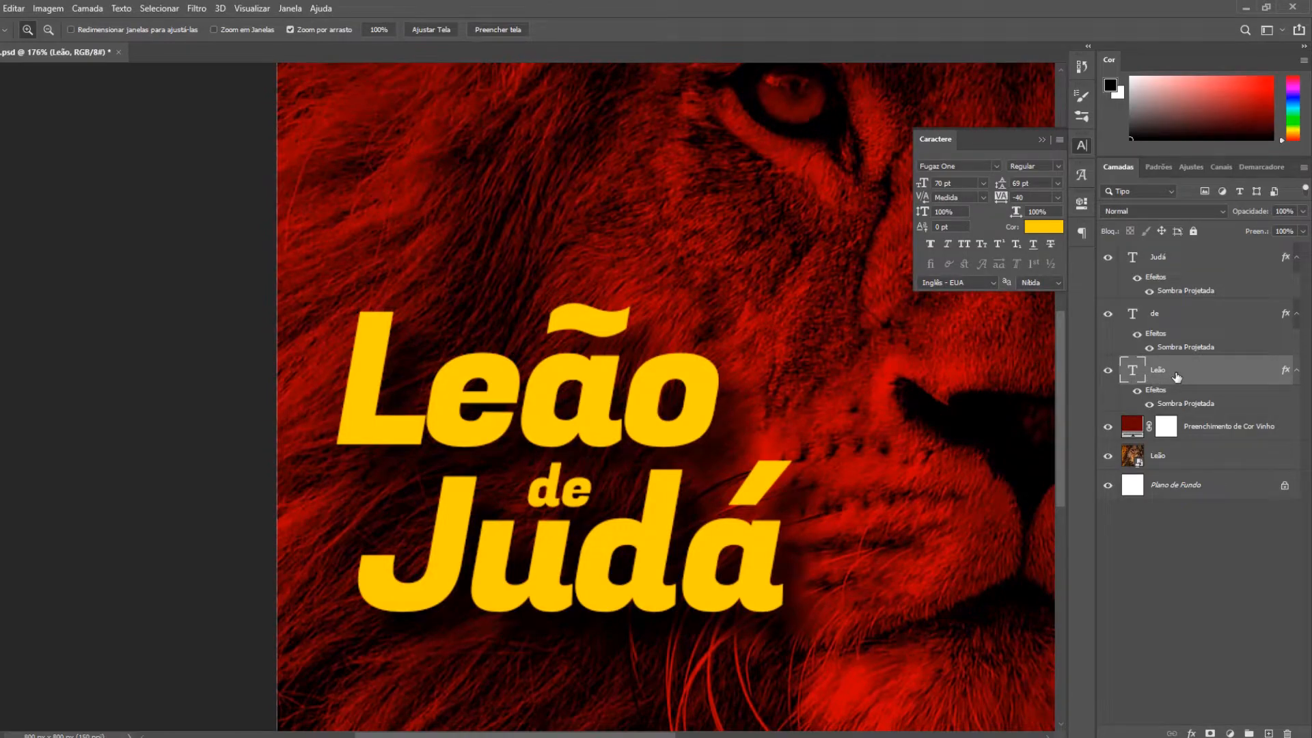
{"action": "right_click", "coordinate": [1177, 376]}
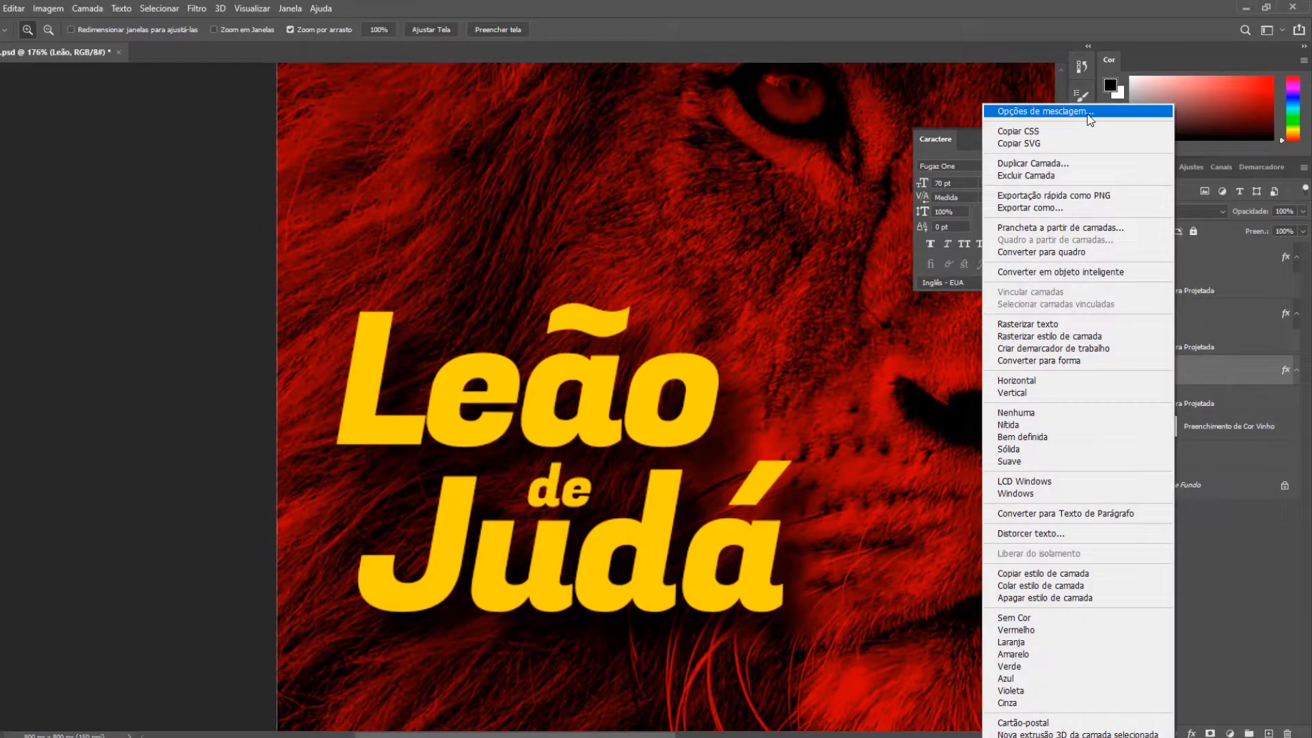
{"action": "left_click", "coordinate": [1088, 113]}
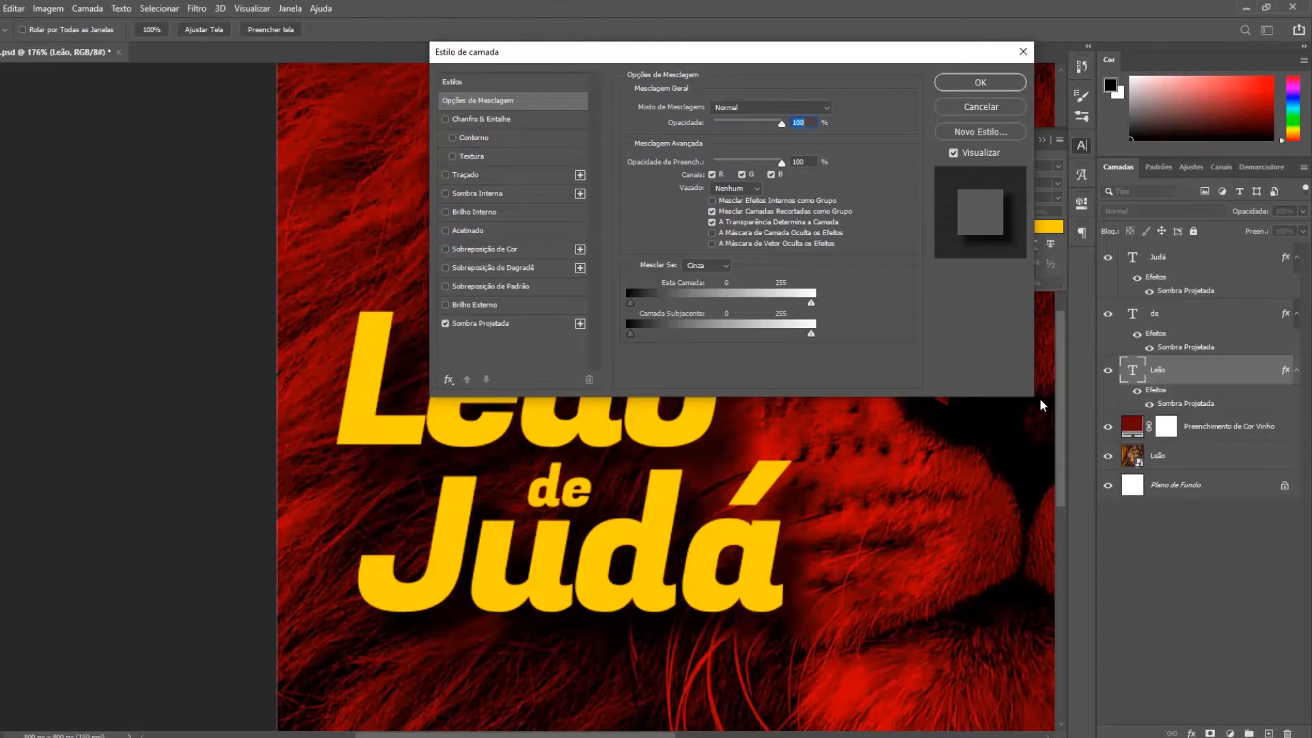
{"action": "left_click", "coordinate": [445, 173]}
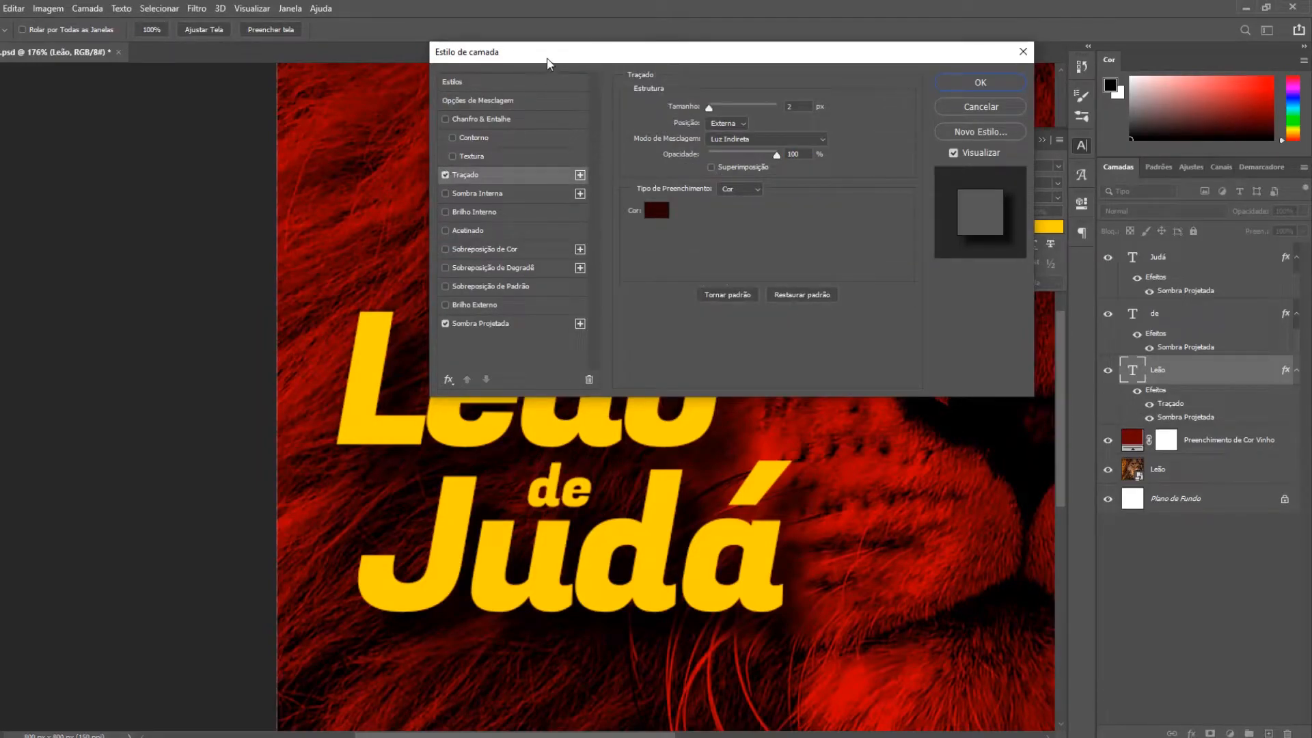
{"action": "left_click_drag", "start_coordinate": [546, 64], "coordinate": [826, 32]}
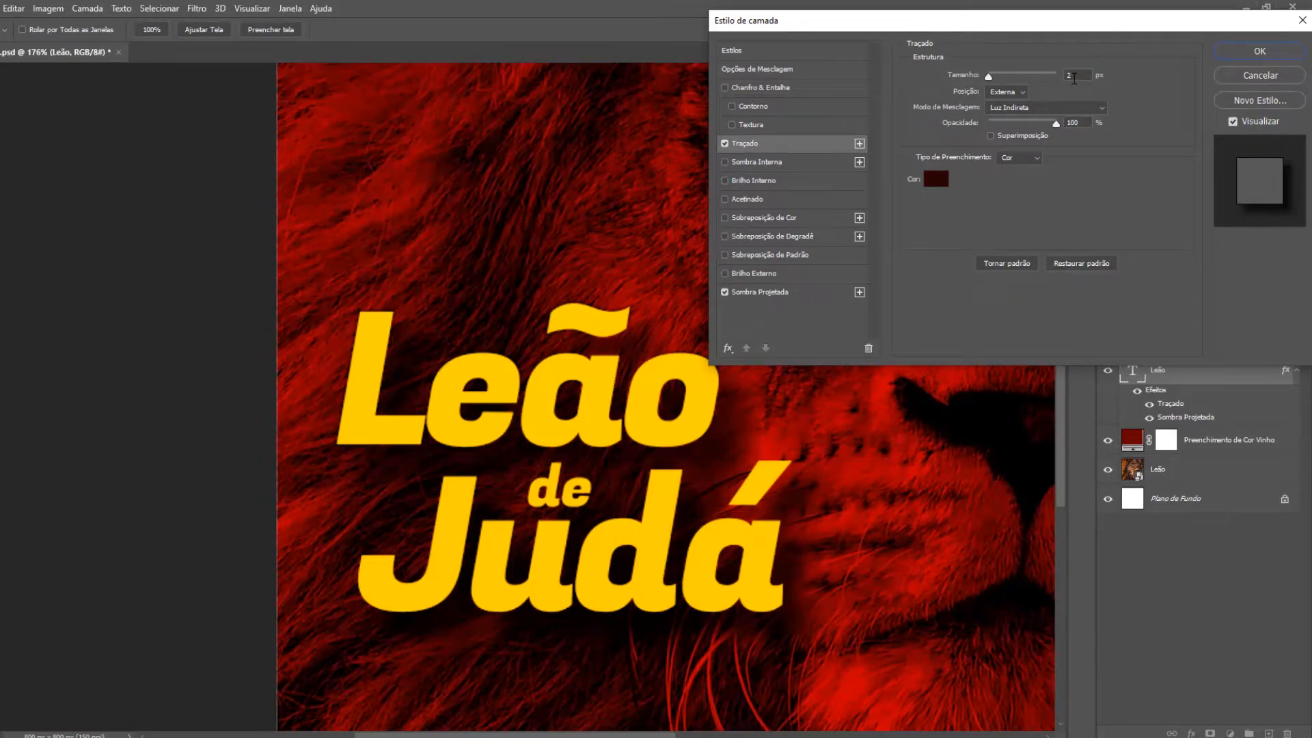
{"action": "left_click_drag", "start_coordinate": [989, 79], "coordinate": [993, 84]}
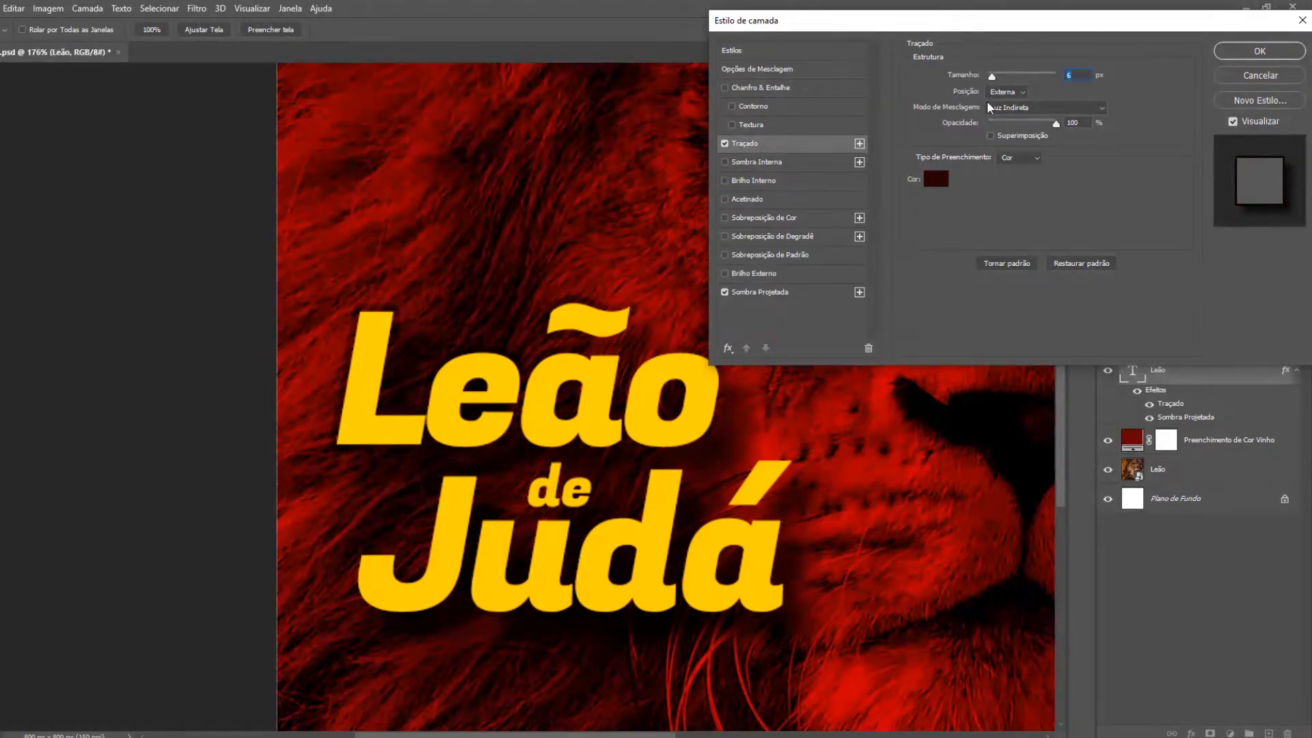
Switch the "Leão" stroke to the Normal blend mode and vary its opacity, ending at 100%.
{"action": "left_click", "coordinate": [1047, 107]}
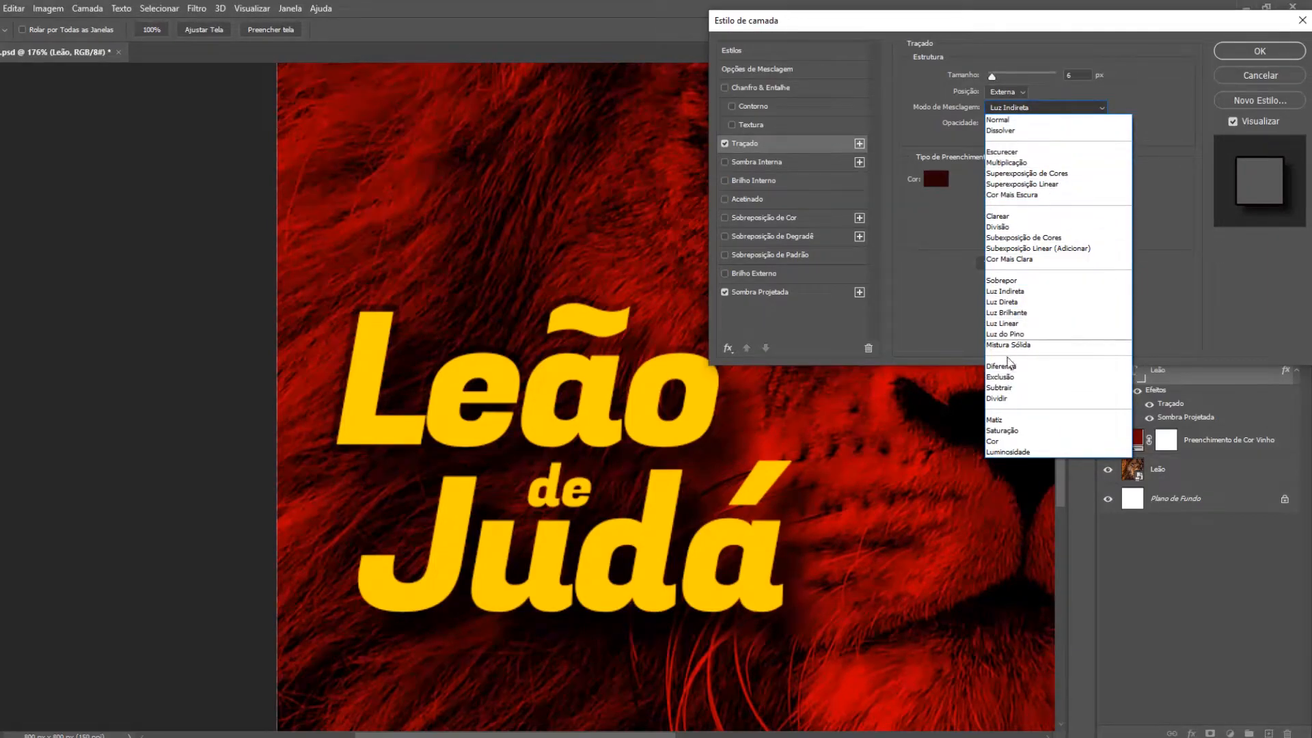
{"action": "left_click", "coordinate": [1009, 121]}
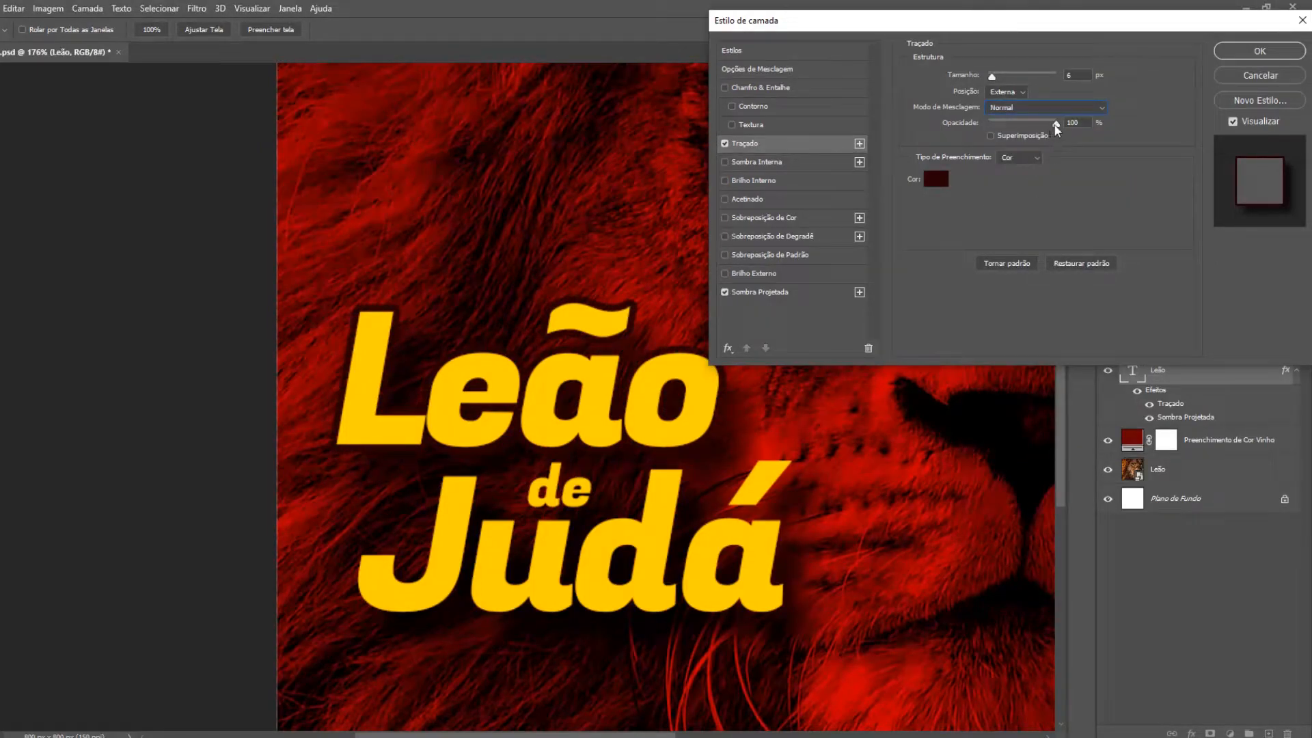
{"action": "left_click_drag", "start_coordinate": [1029, 126], "coordinate": [1105, 123]}
Try the Interna and Central positions for the "Leão" stroke and return it to Externa.
{"action": "left_click", "coordinate": [1011, 94]}
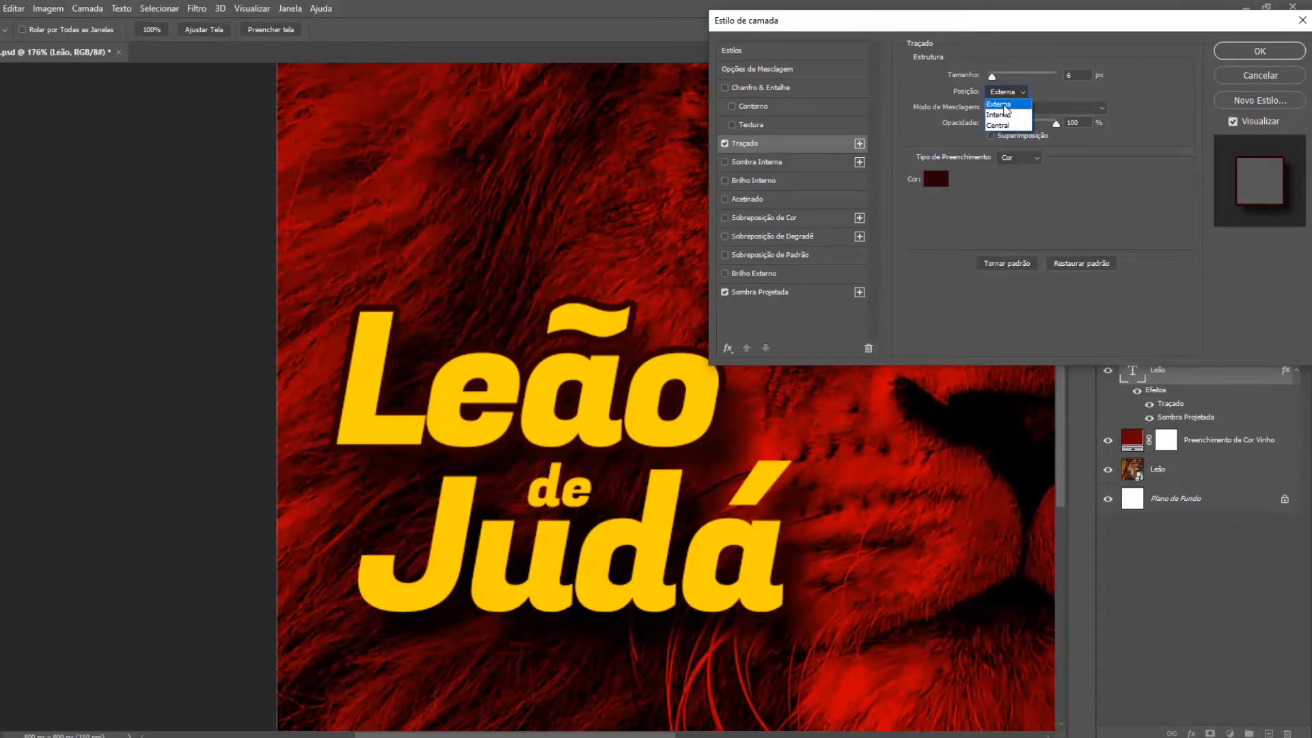
{"action": "left_click", "coordinate": [999, 114]}
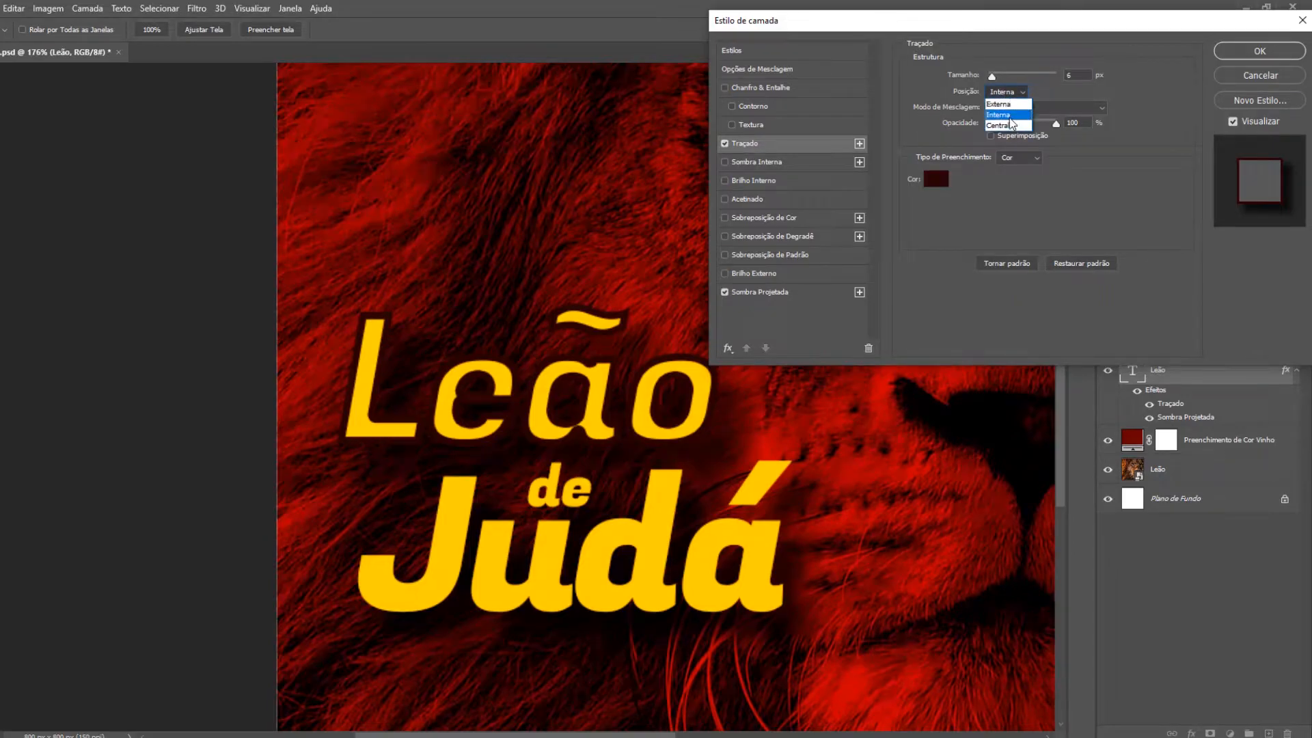
{"action": "left_click", "coordinate": [1010, 122]}
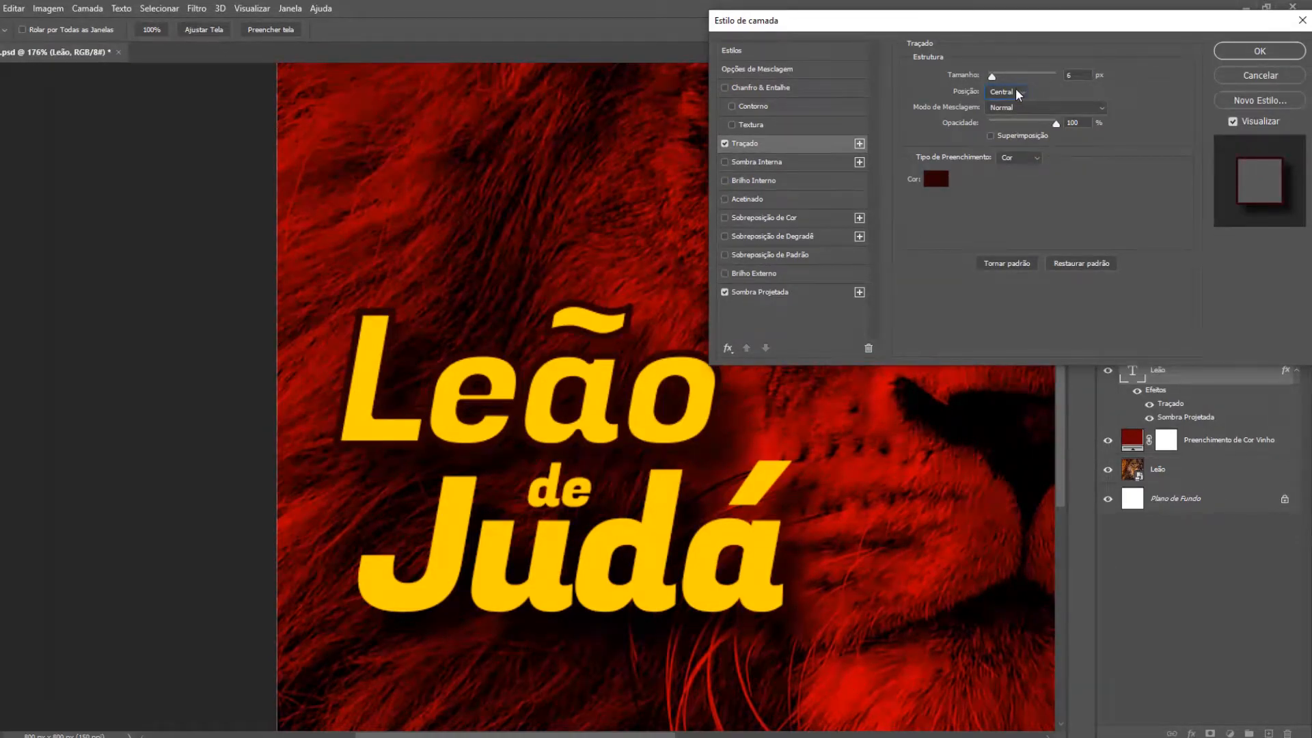
{"action": "left_click", "coordinate": [1014, 91]}
{"action": "left_click", "coordinate": [1006, 99]}
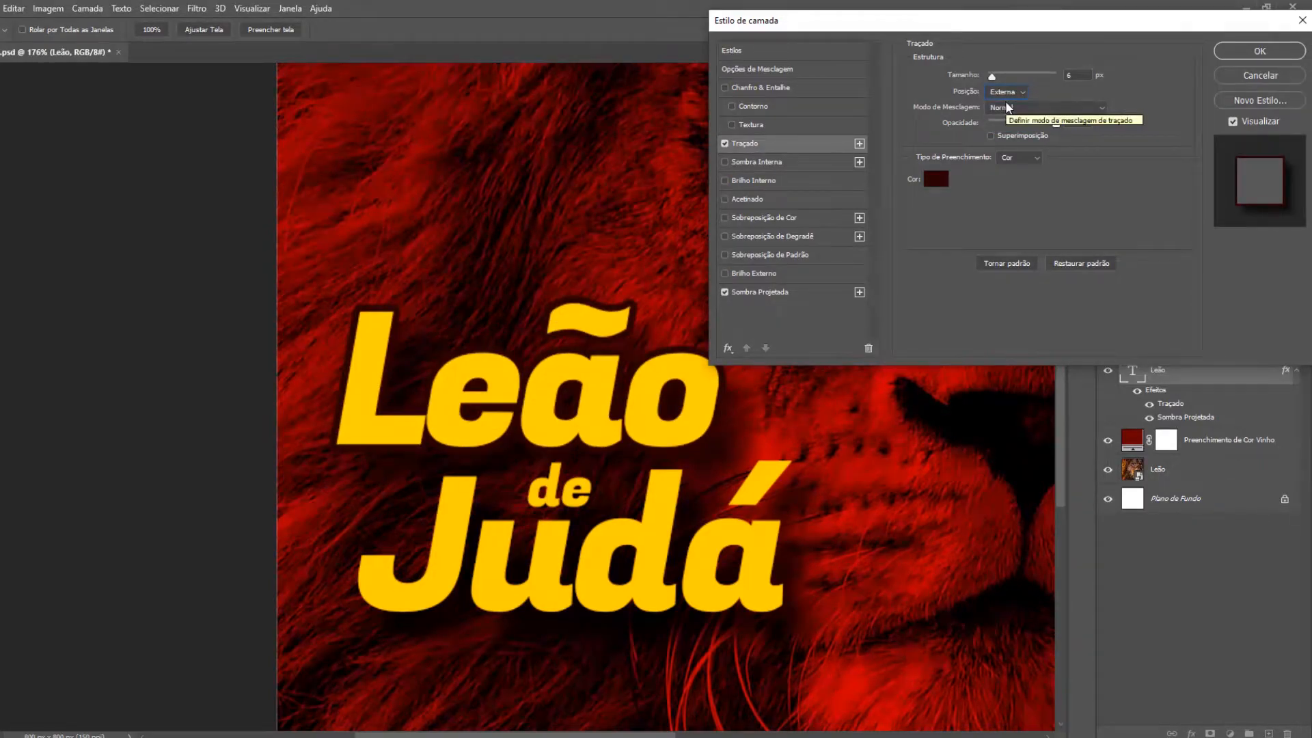
Set the "Leão" stroke's colour to black, #000000.
{"action": "left_click", "coordinate": [936, 179]}
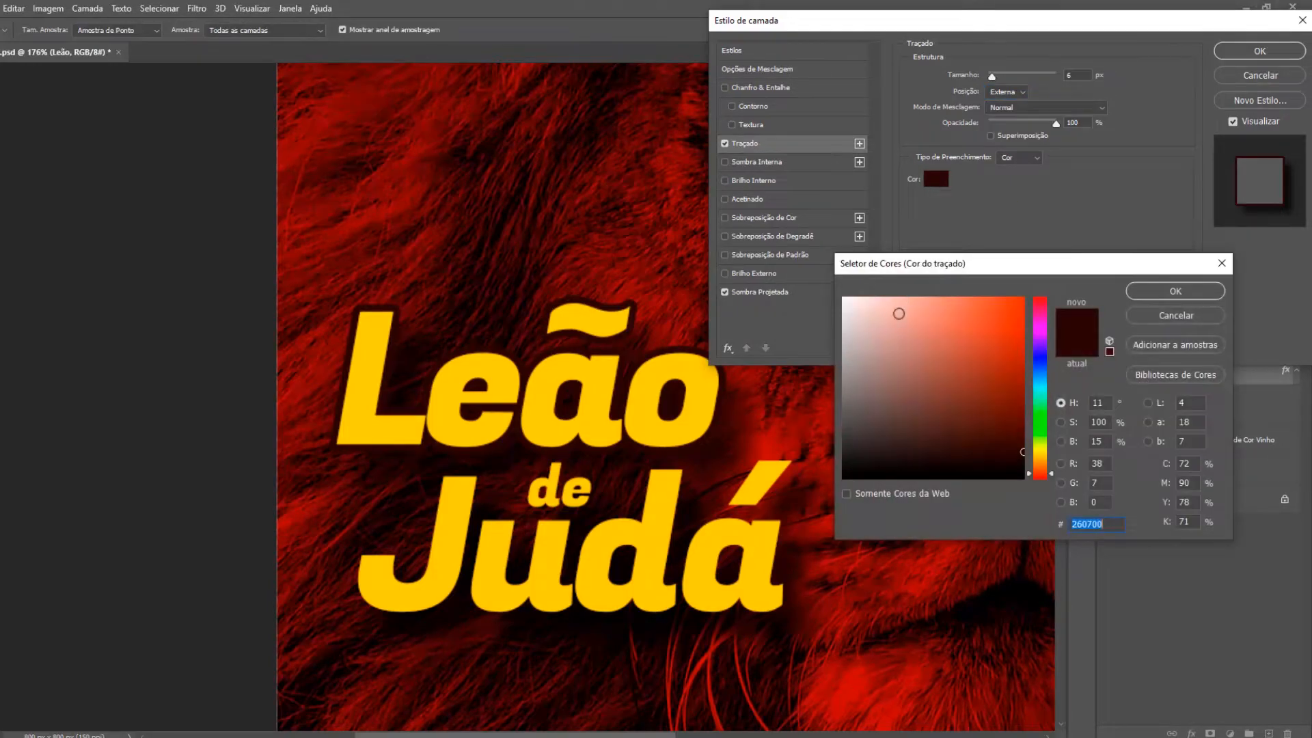
{"action": "type", "text": "000000"}
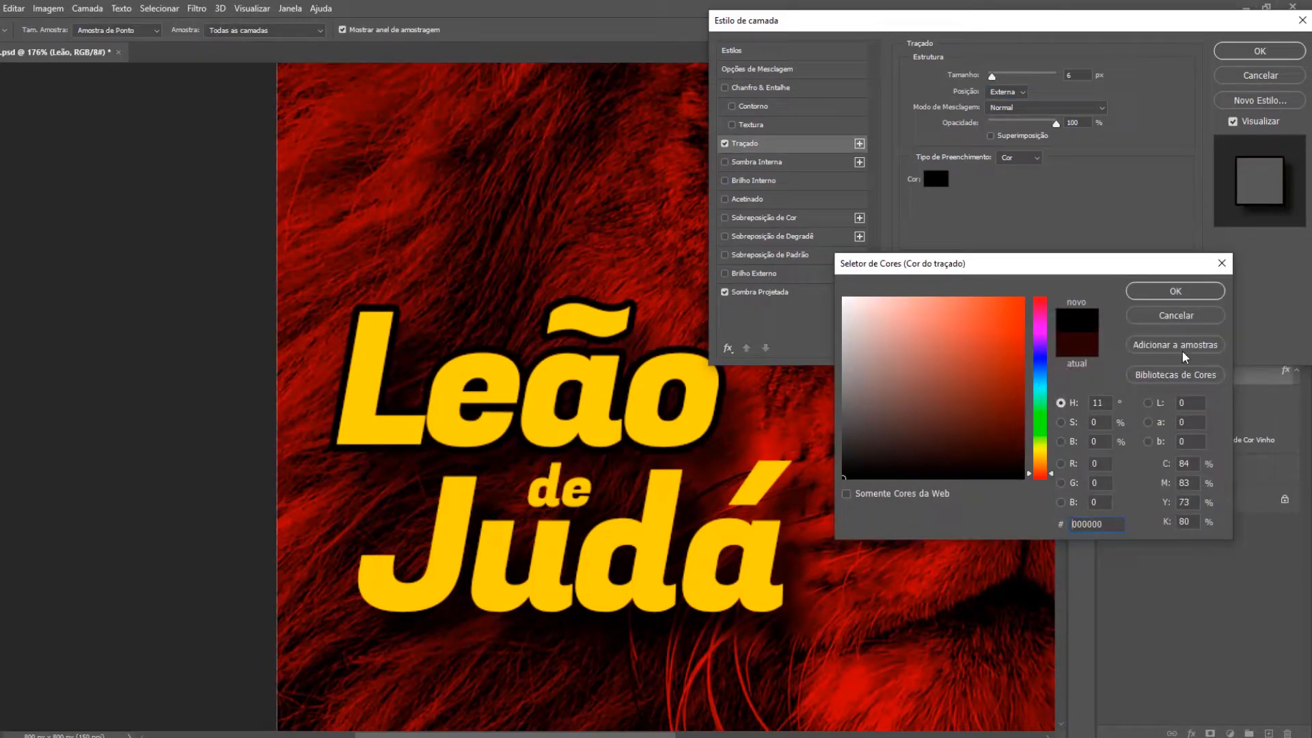
{"action": "left_click", "coordinate": [1190, 293]}
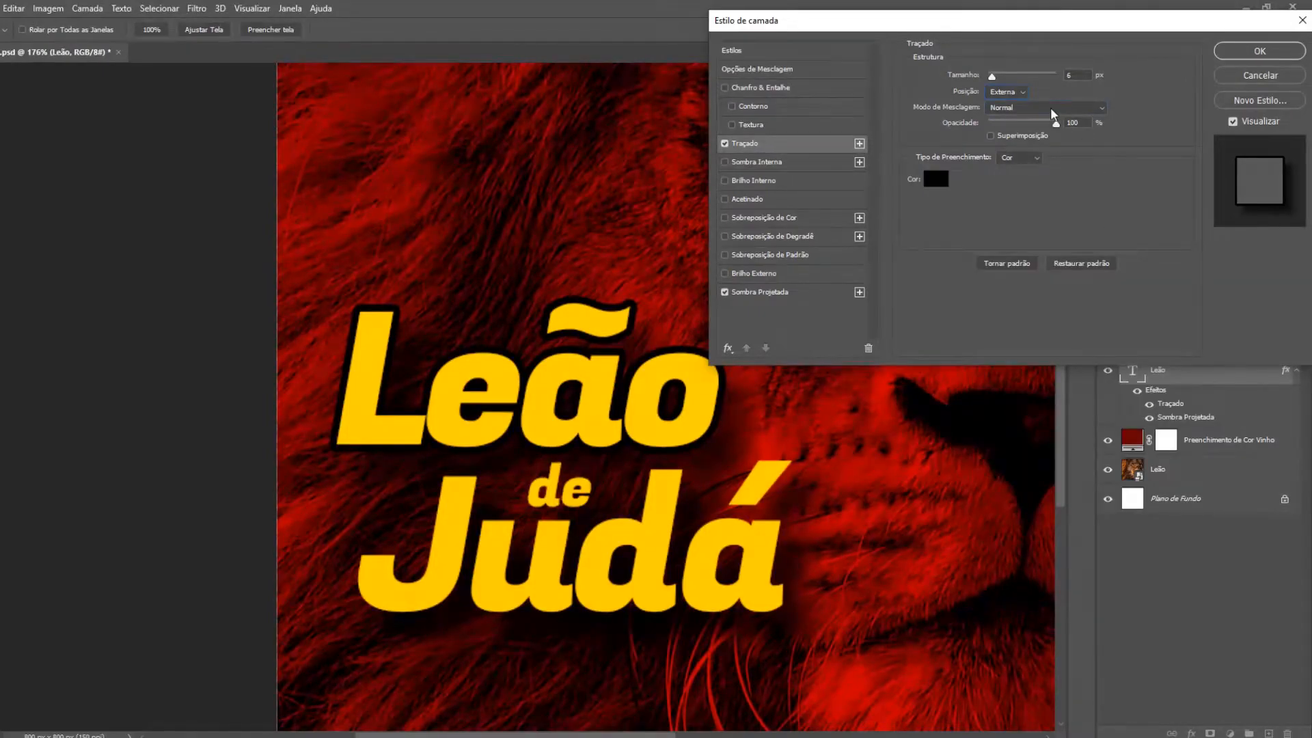
Step through the blend modes for the "Leão" stroke, comparing Luz Indireta, Luz Direta and Luminosidade, and settle on Matiz.
{"action": "left_click", "coordinate": [1051, 108]}
{"action": "left_click", "coordinate": [1035, 220]}
{"action": "key", "text": "Down"}
{"action": "key", "text": "Down"}
{"action": "key", "text": "Down"}
{"action": "key", "text": "Down"}
{"action": "key", "text": "Down"}
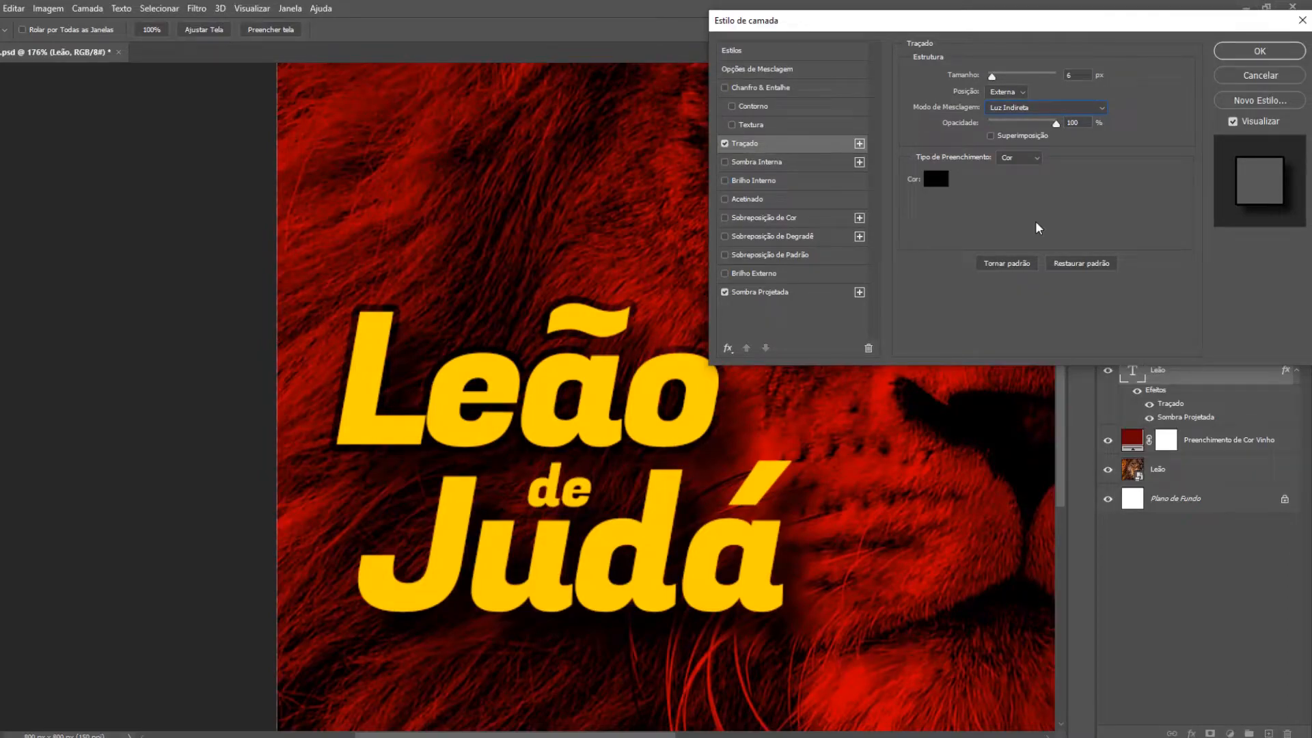
{"action": "key", "text": "Down"}
{"action": "key", "text": "Down"}
{"action": "key", "text": "Down"}
{"action": "key", "text": "Down"}
{"action": "key", "text": "Down"}
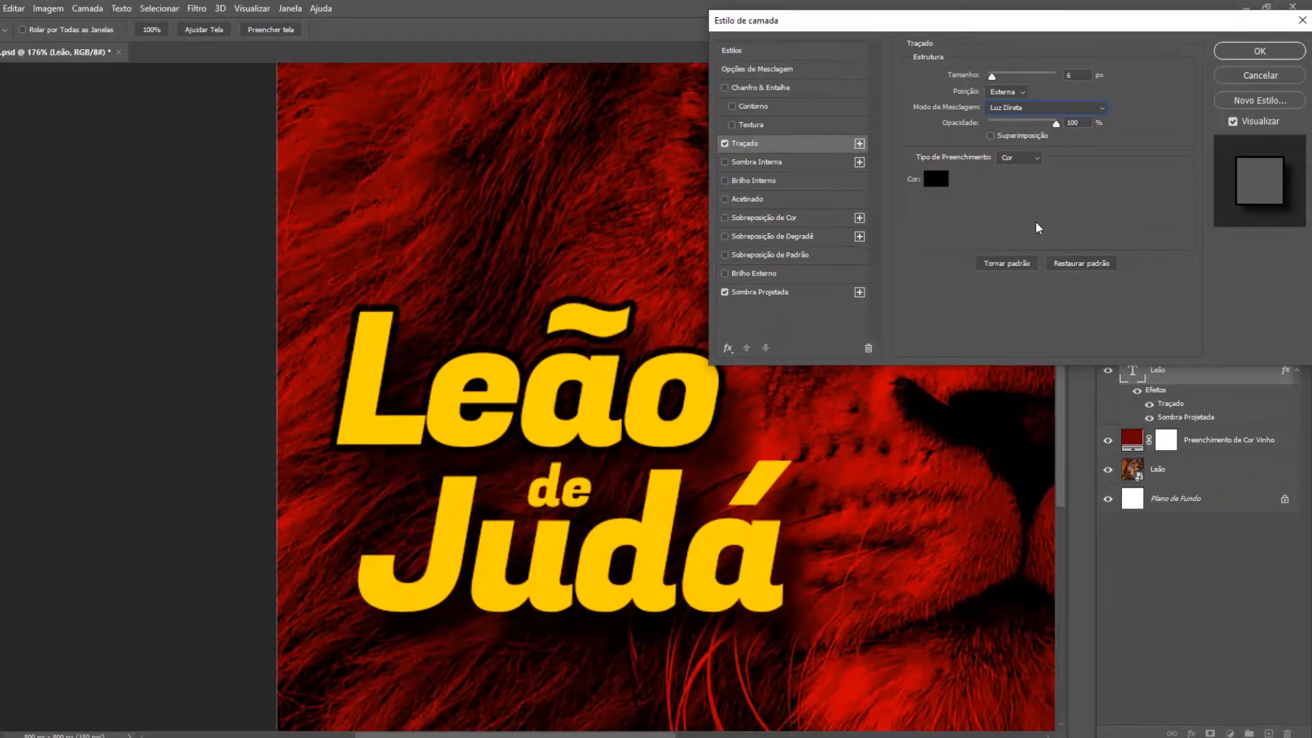
{"action": "key", "text": "Down"}
{"action": "key", "text": "Down"}
{"action": "key", "text": "Down"}
{"action": "key", "text": "Down"}
{"action": "key", "text": "Down"}
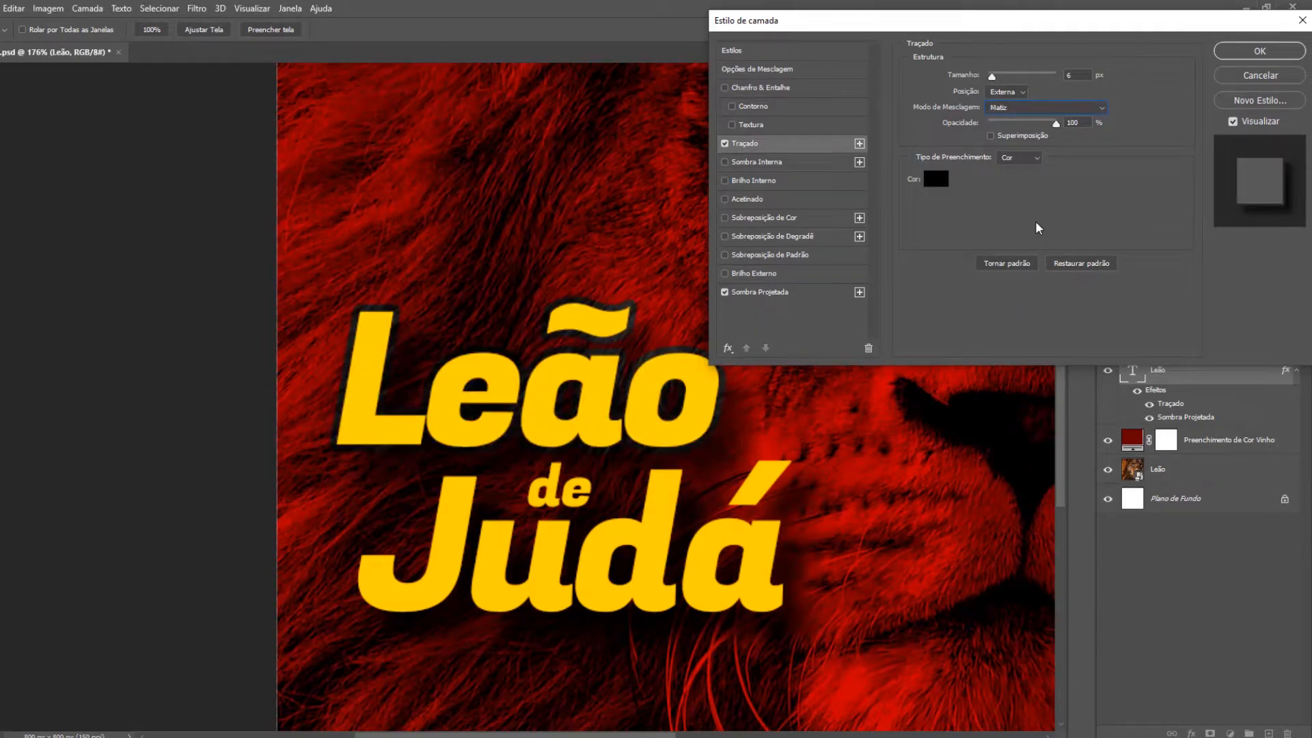
{"action": "key", "text": "Down"}
{"action": "key", "text": "Down"}
{"action": "key", "text": "Up"}
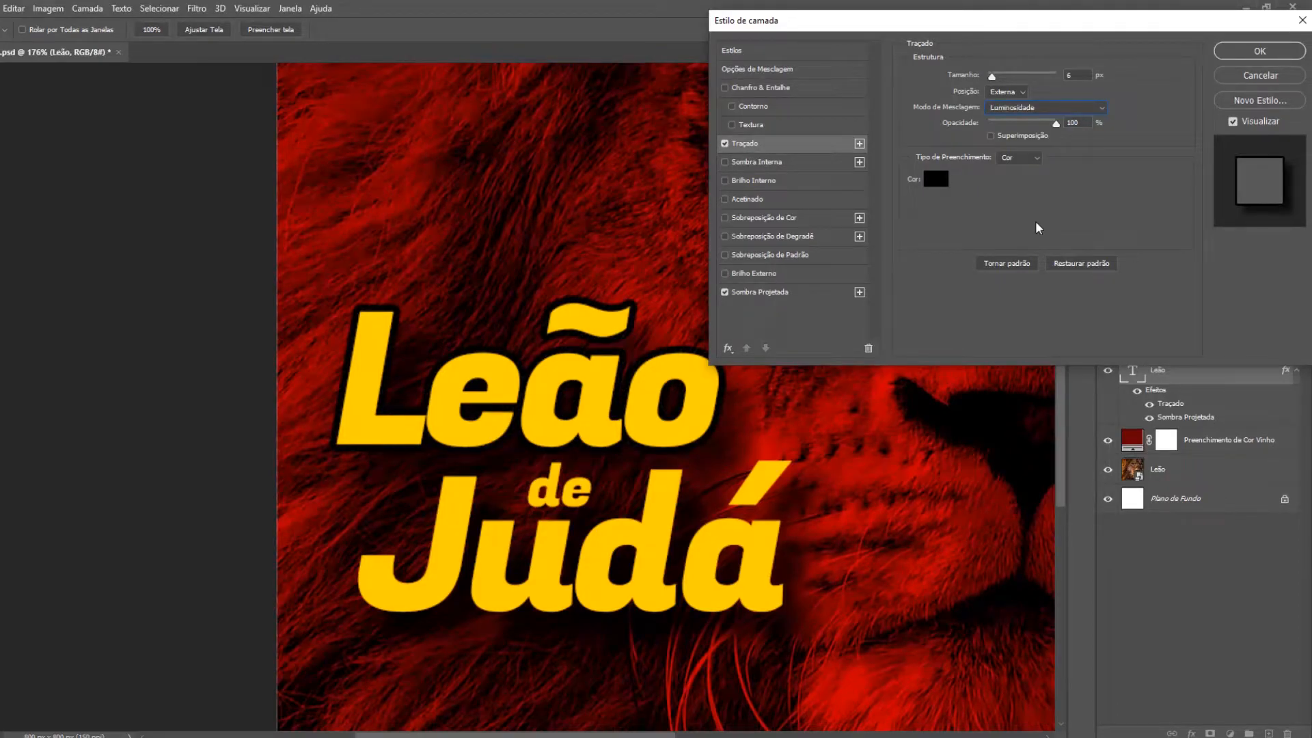
{"action": "key", "text": "Up"}
{"action": "key", "text": "Down"}
{"action": "key", "text": "Up"}
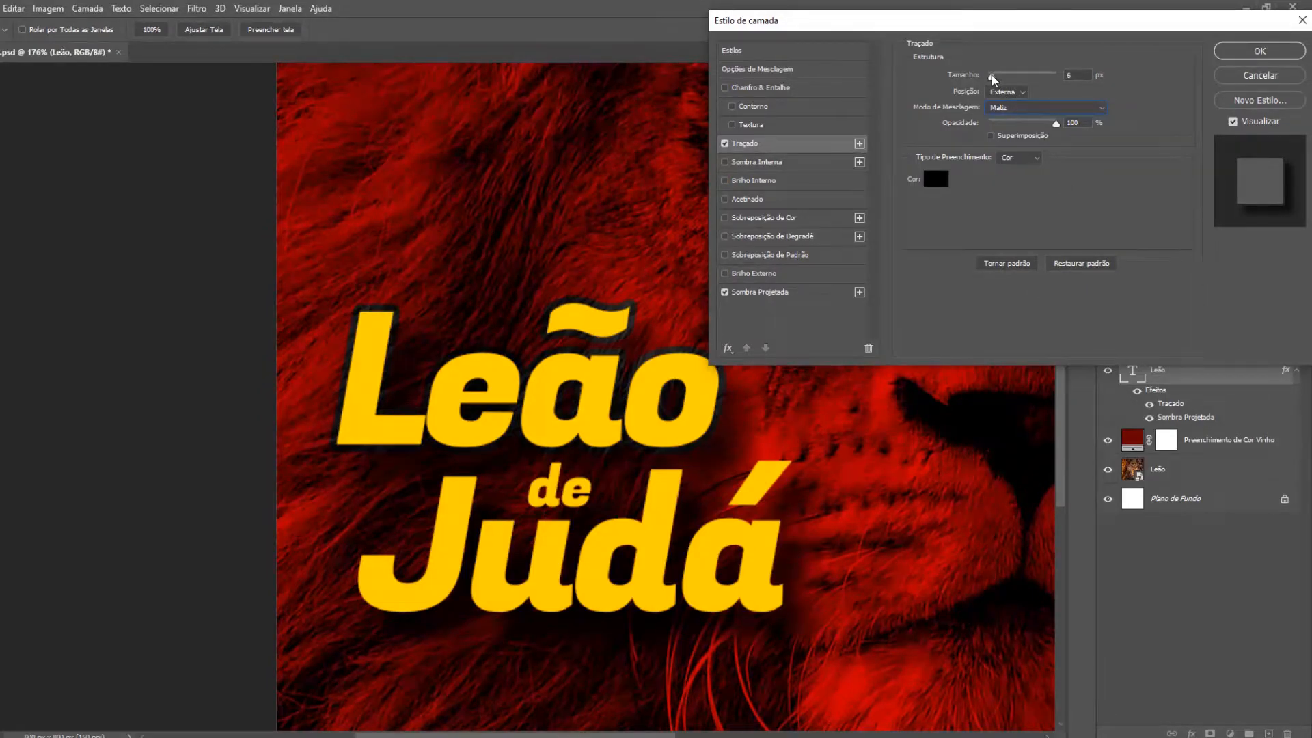
Reduce the "Leão" stroke's size to 4 px and apply the layer style.
{"action": "left_click_drag", "start_coordinate": [993, 77], "coordinate": [990, 76]}
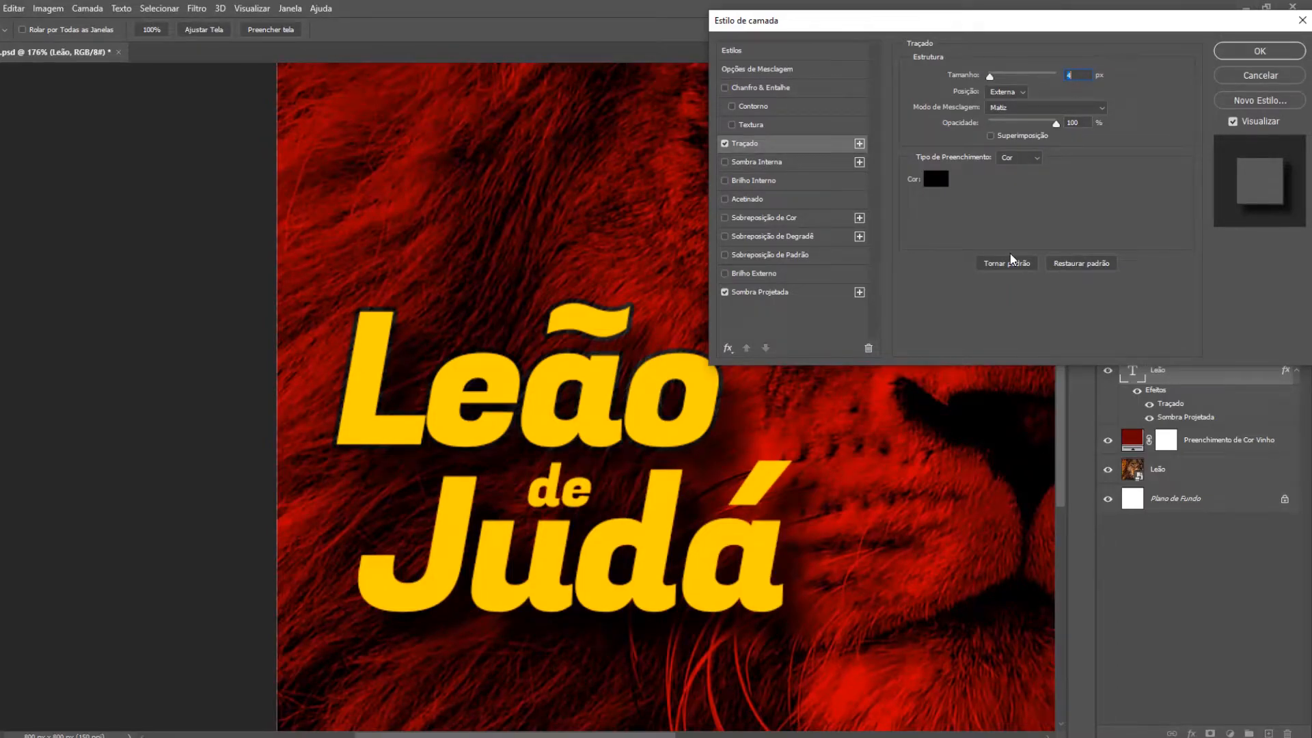
{"action": "left_click", "coordinate": [1259, 52]}
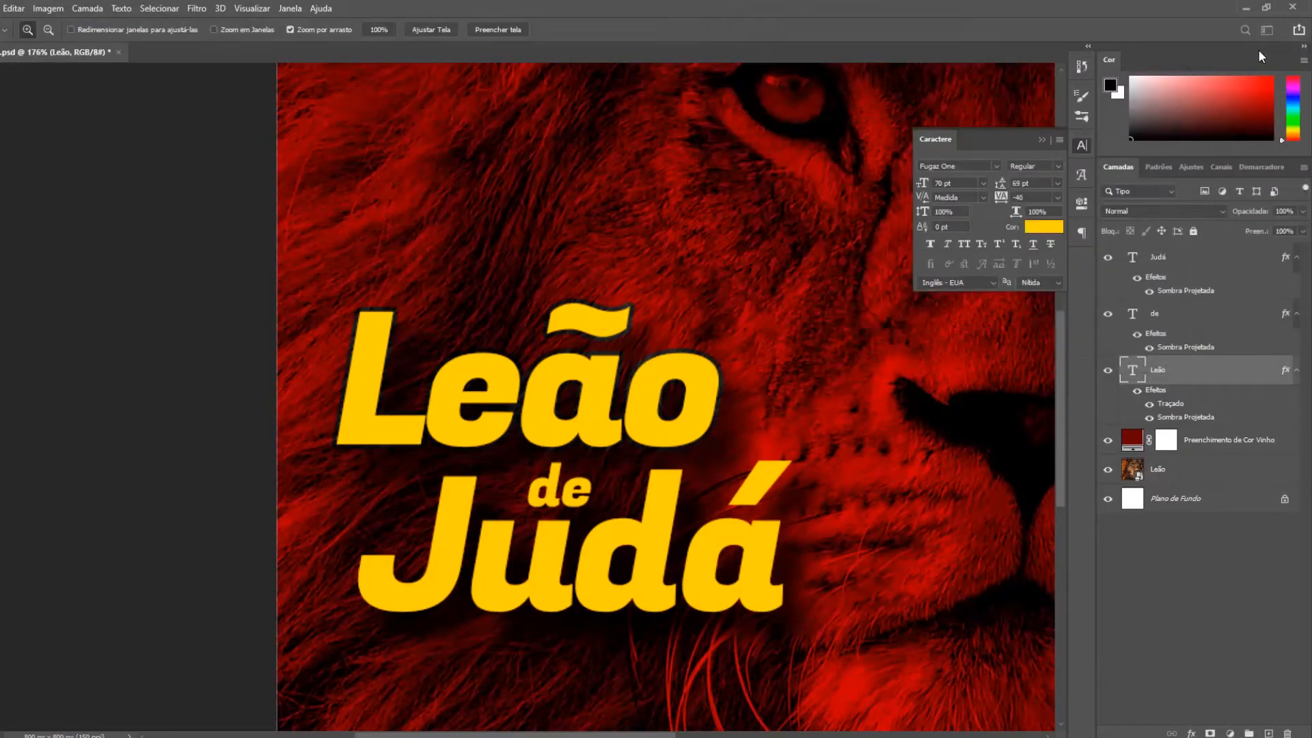
{"action": "right_click", "coordinate": [1189, 373]}
{"action": "left_click", "coordinate": [1224, 261]}
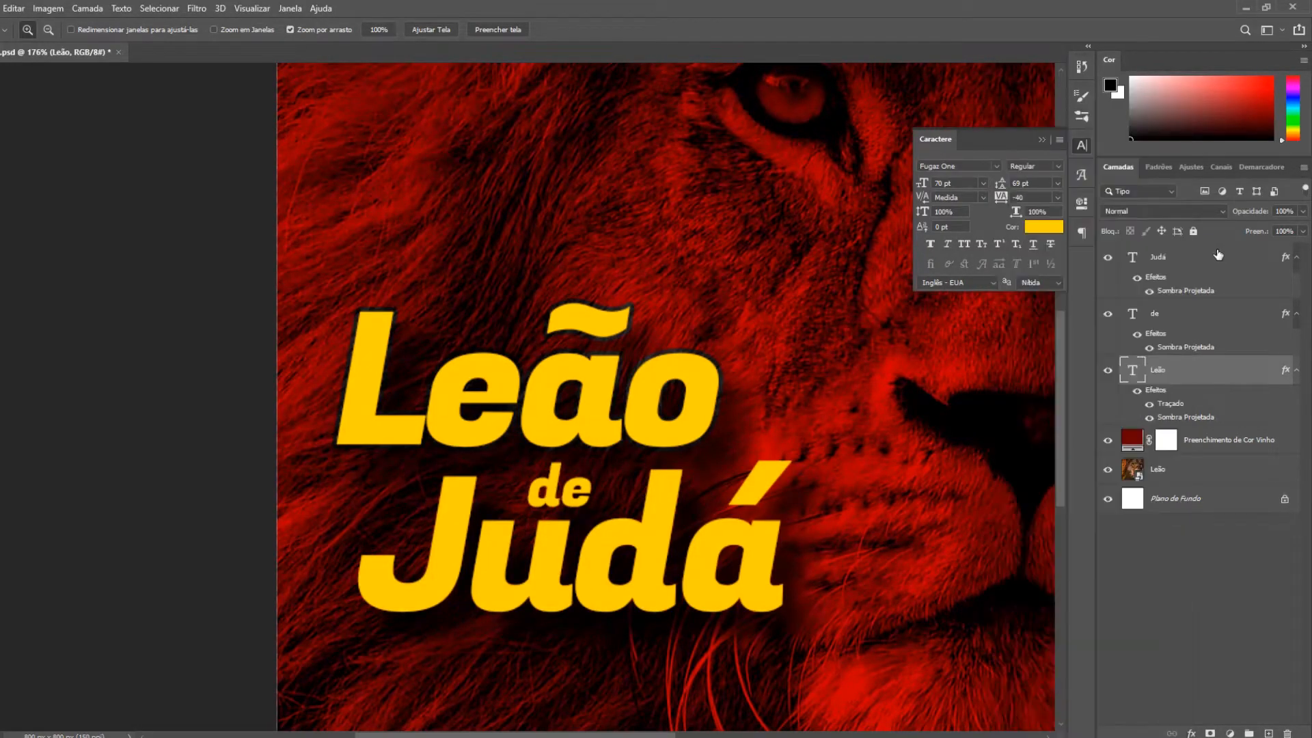
Add a 4 px stroke (Traçado) to the "Judá" text layer and apply the layer style.
{"action": "right_click", "coordinate": [1180, 262]}
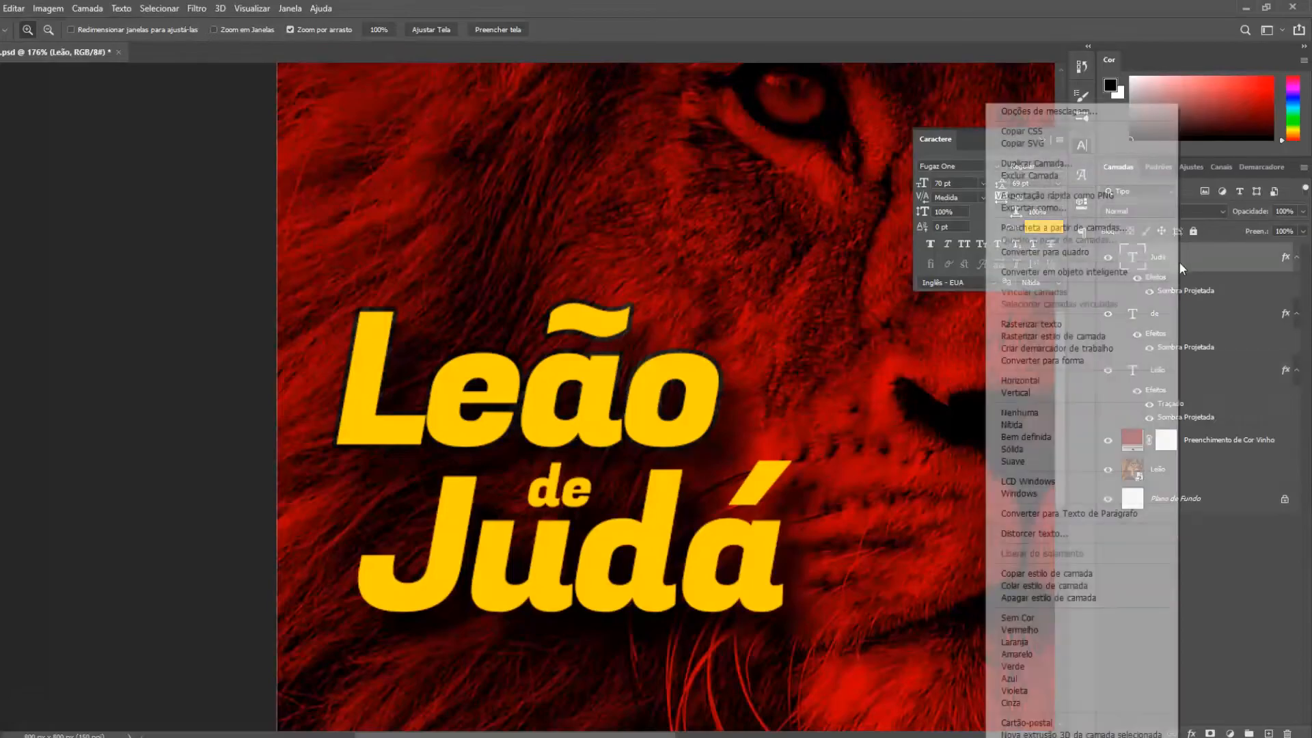
{"action": "left_click", "coordinate": [1081, 111]}
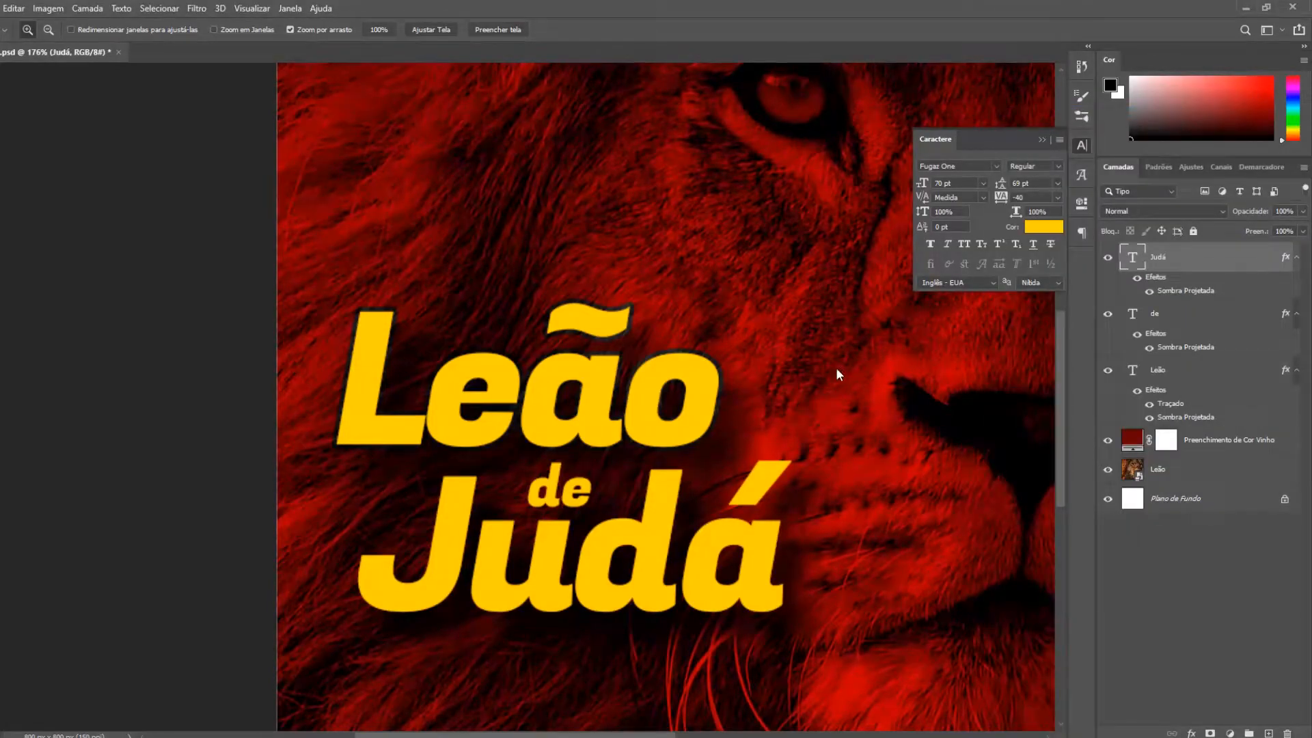
{"action": "left_click", "coordinate": [718, 143]}
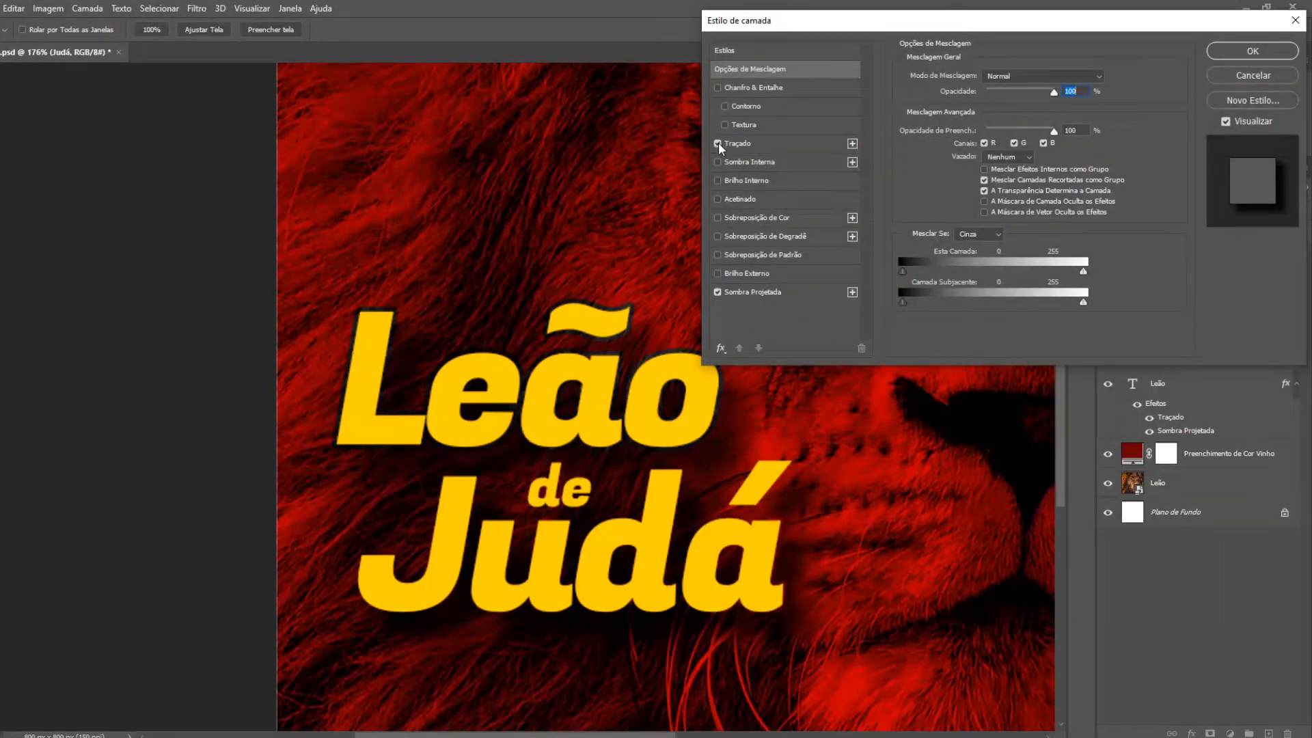
{"action": "left_click", "coordinate": [785, 145]}
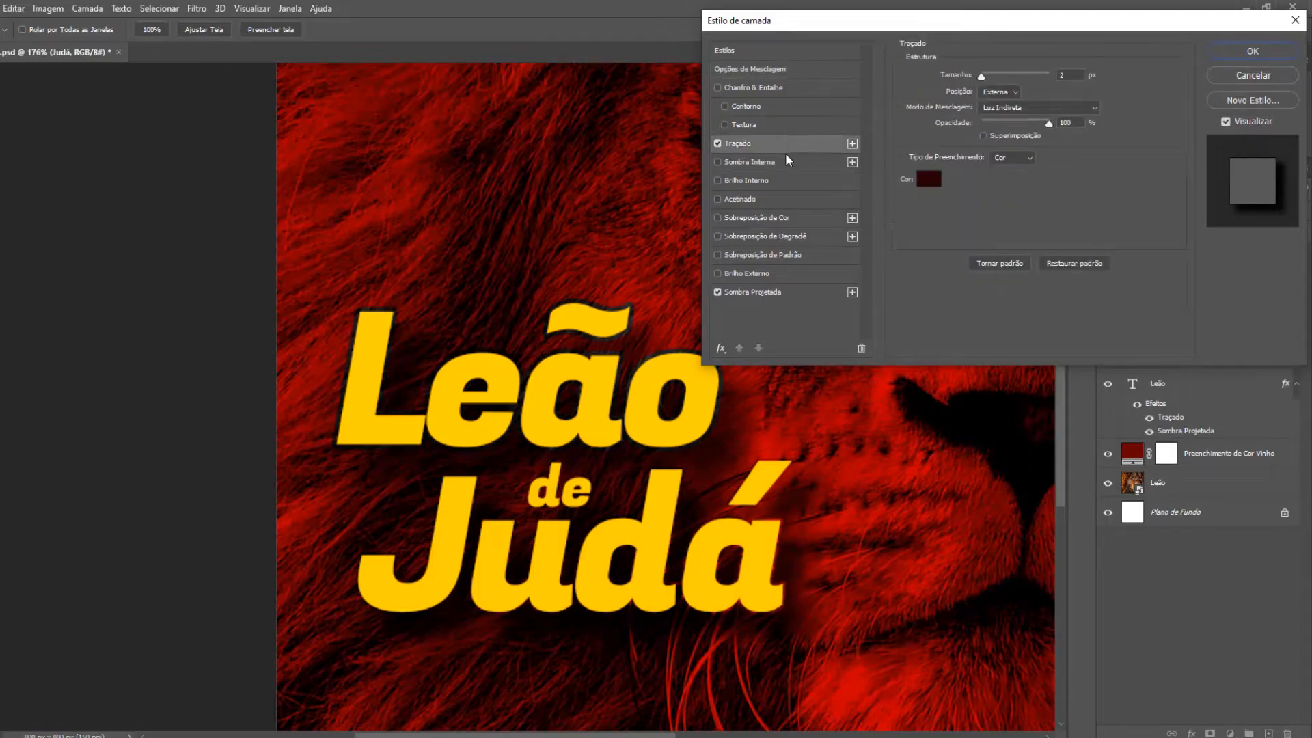
{"action": "left_click_drag", "start_coordinate": [1074, 73], "coordinate": [1041, 78]}
{"action": "type", "text": "6"}
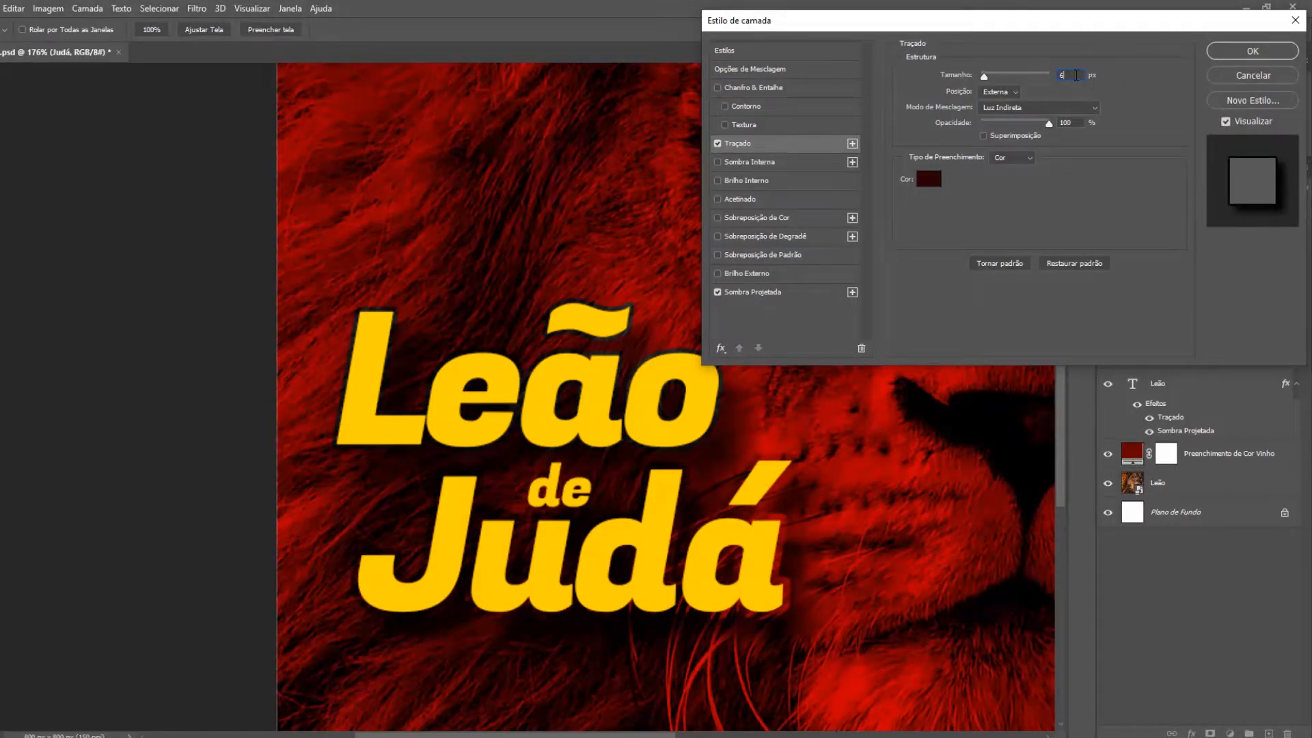
{"action": "key", "text": "Return"}
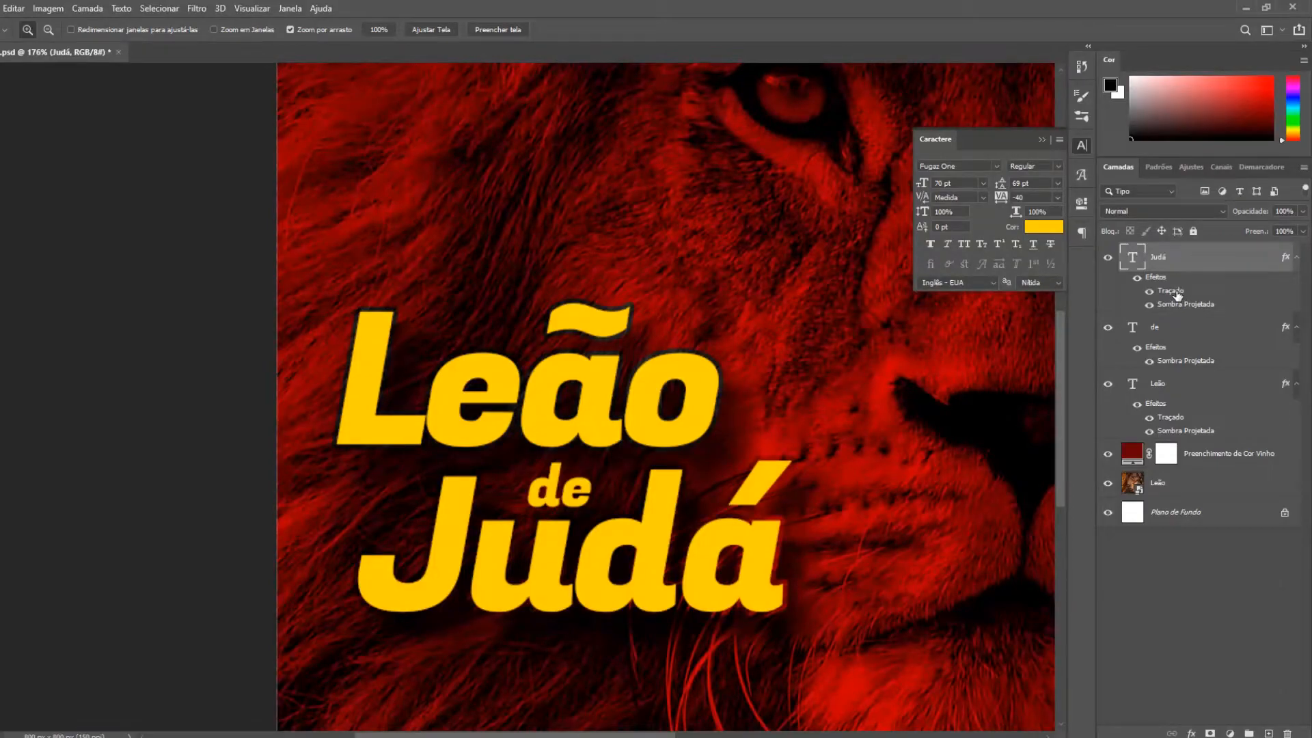
Change the "Judá" stroke to black #000000 with the Matiz blend mode and apply it.
{"action": "double_click", "coordinate": [1175, 292]}
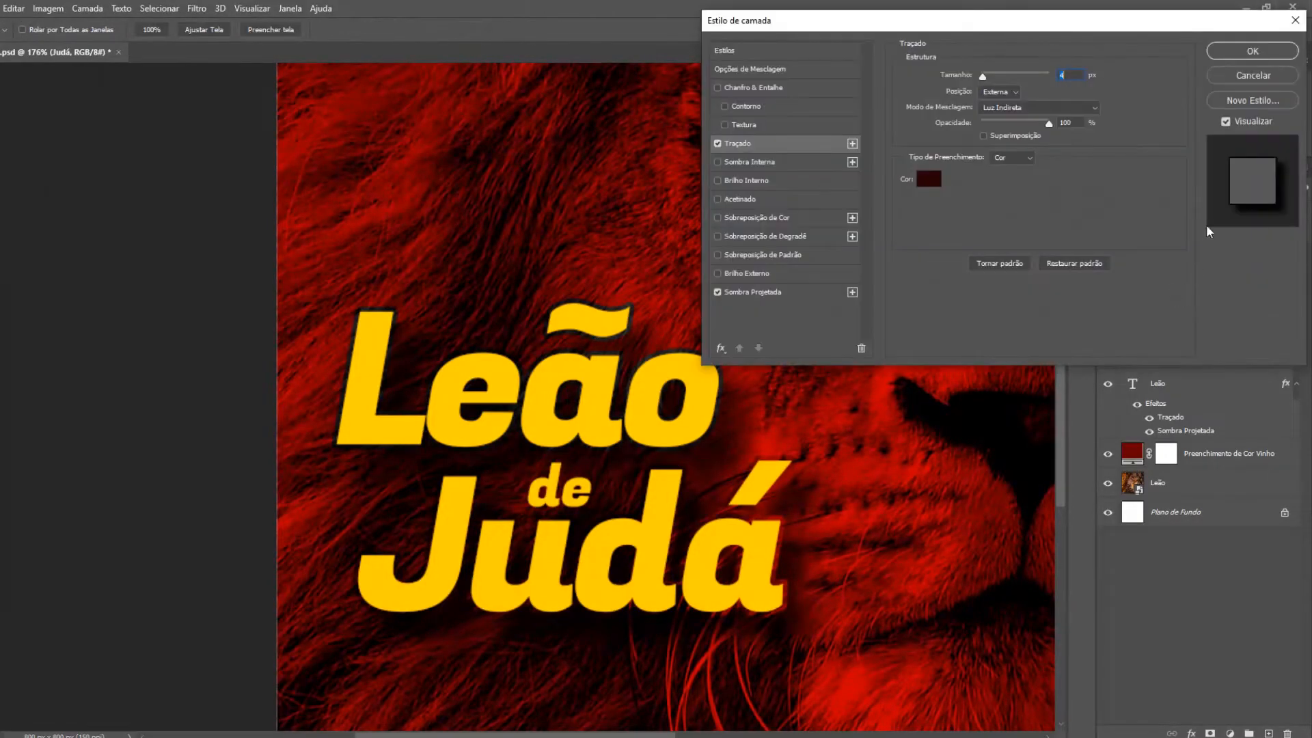
{"action": "left_click", "coordinate": [933, 180]}
{"action": "left_click", "coordinate": [844, 477]}
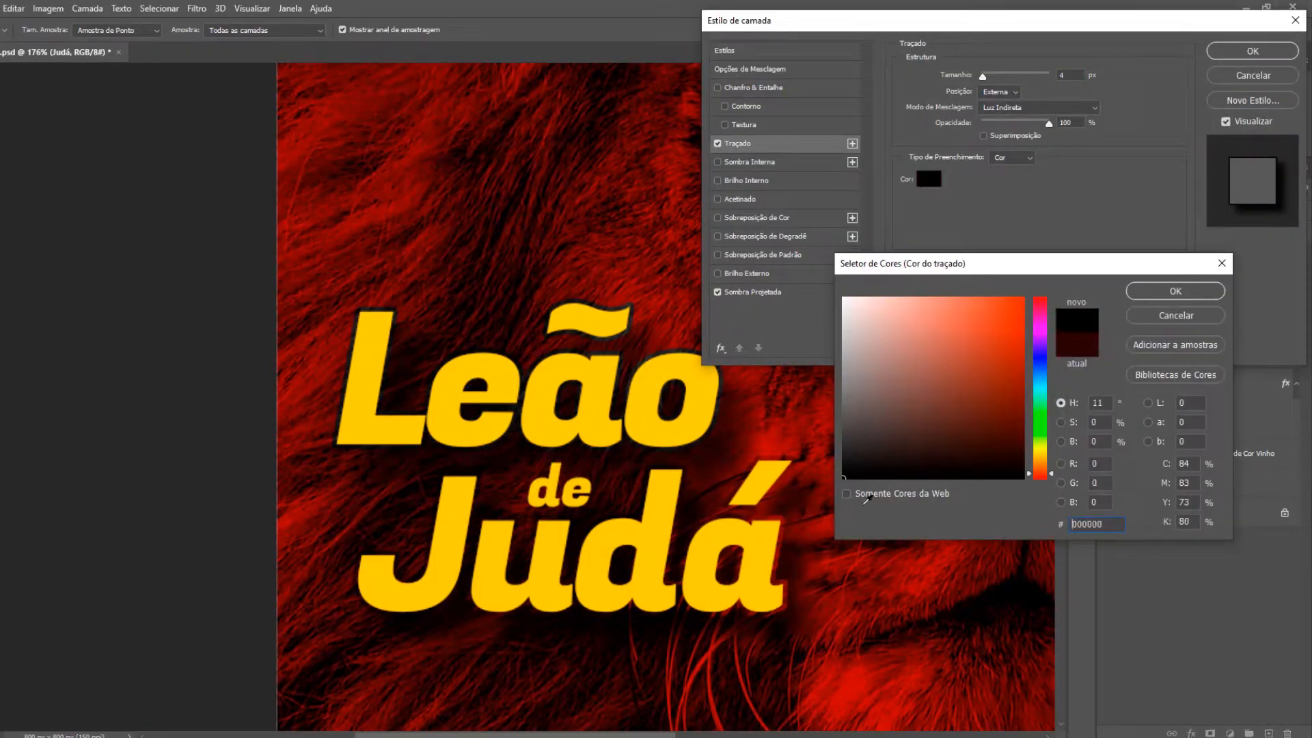
{"action": "left_click", "coordinate": [1172, 291]}
{"action": "left_click", "coordinate": [1045, 108]}
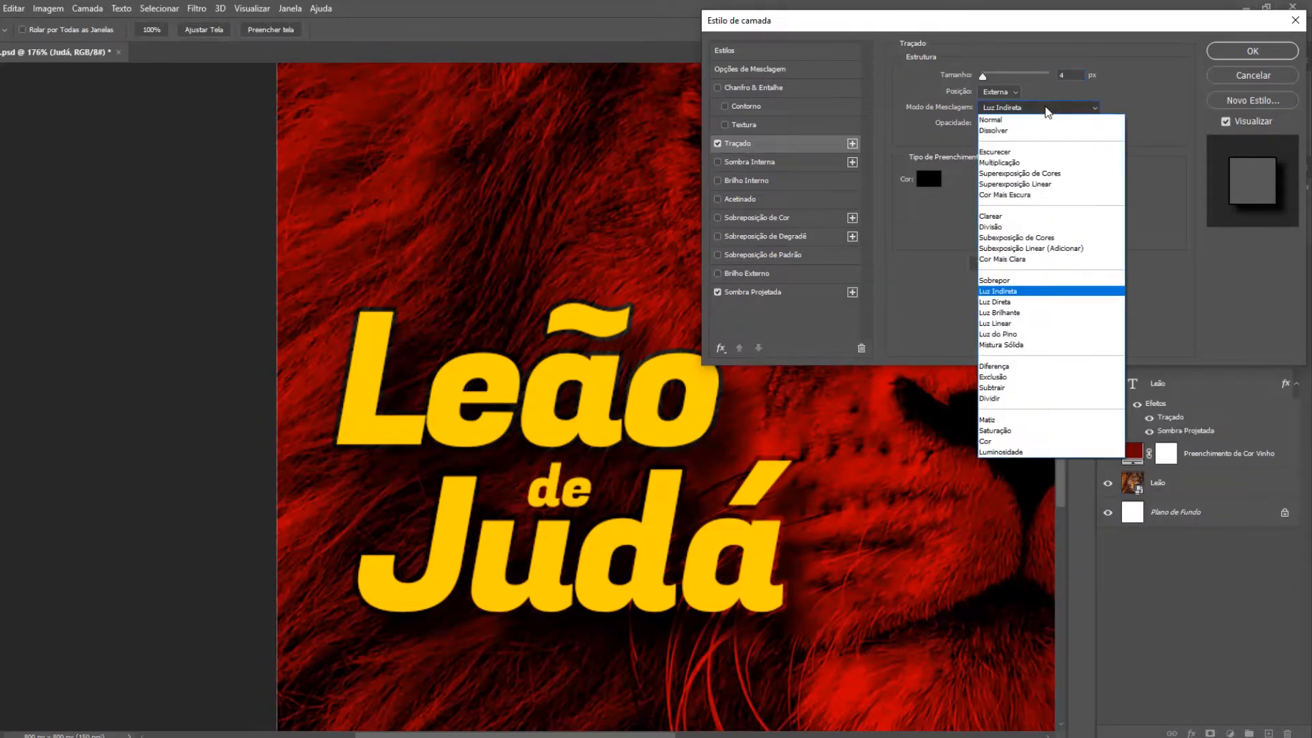
{"action": "left_click", "coordinate": [1004, 419]}
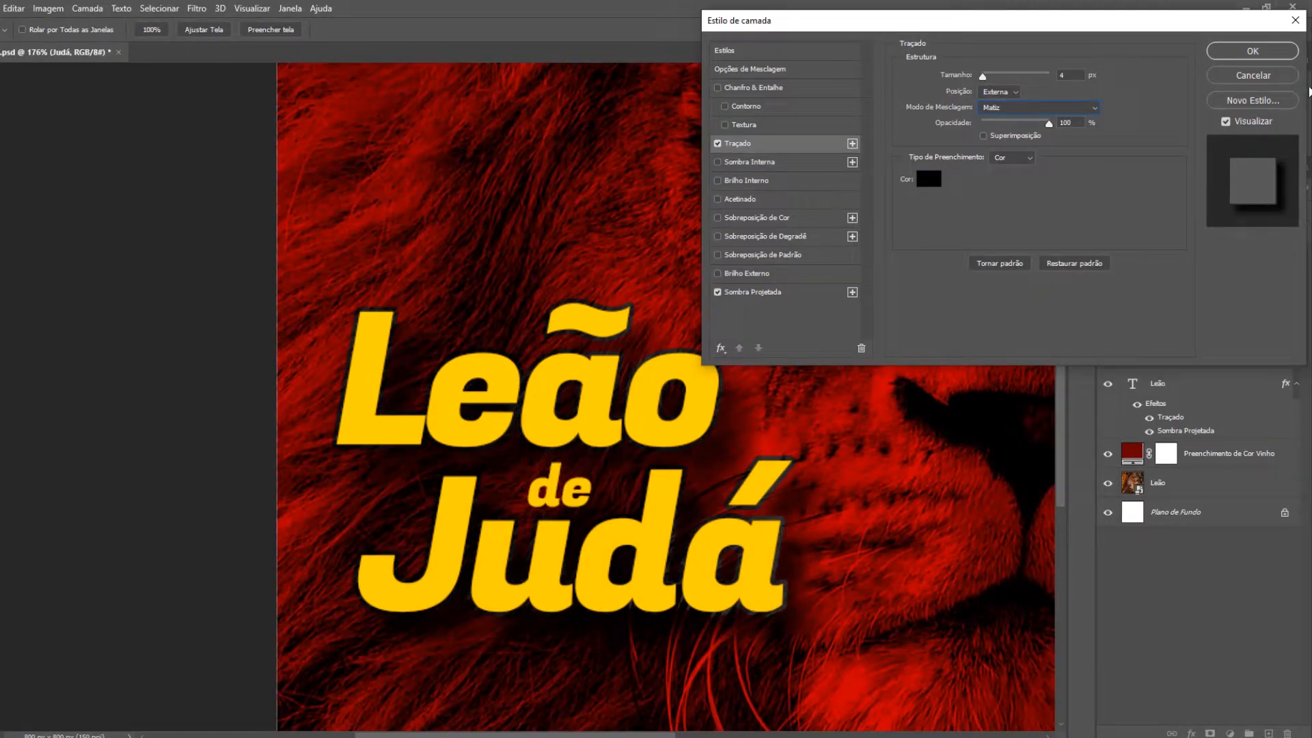
{"action": "key", "text": "z"}
{"action": "left_click", "coordinate": [1252, 51]}
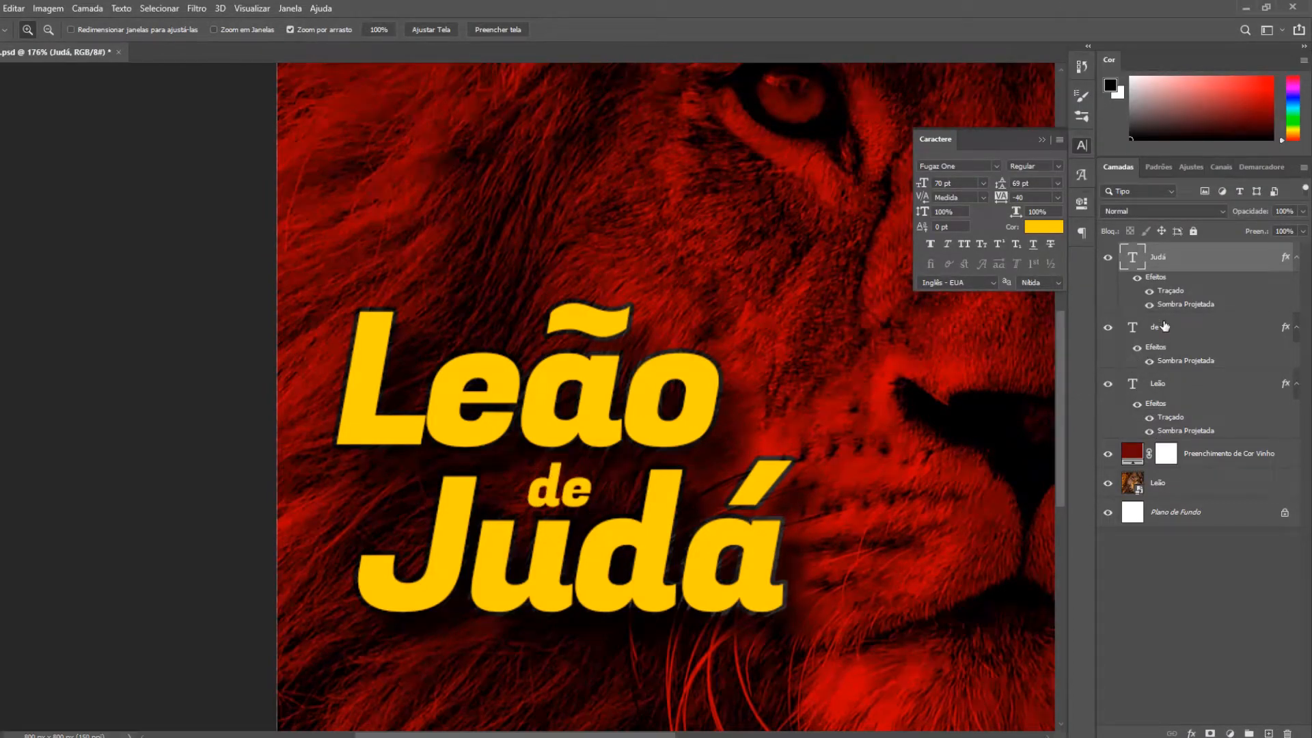
Add a 4 px stroke (Traçado) to the "de" text layer and apply the layer style.
{"action": "left_click", "coordinate": [1161, 326]}
{"action": "right_click", "coordinate": [1162, 326]}
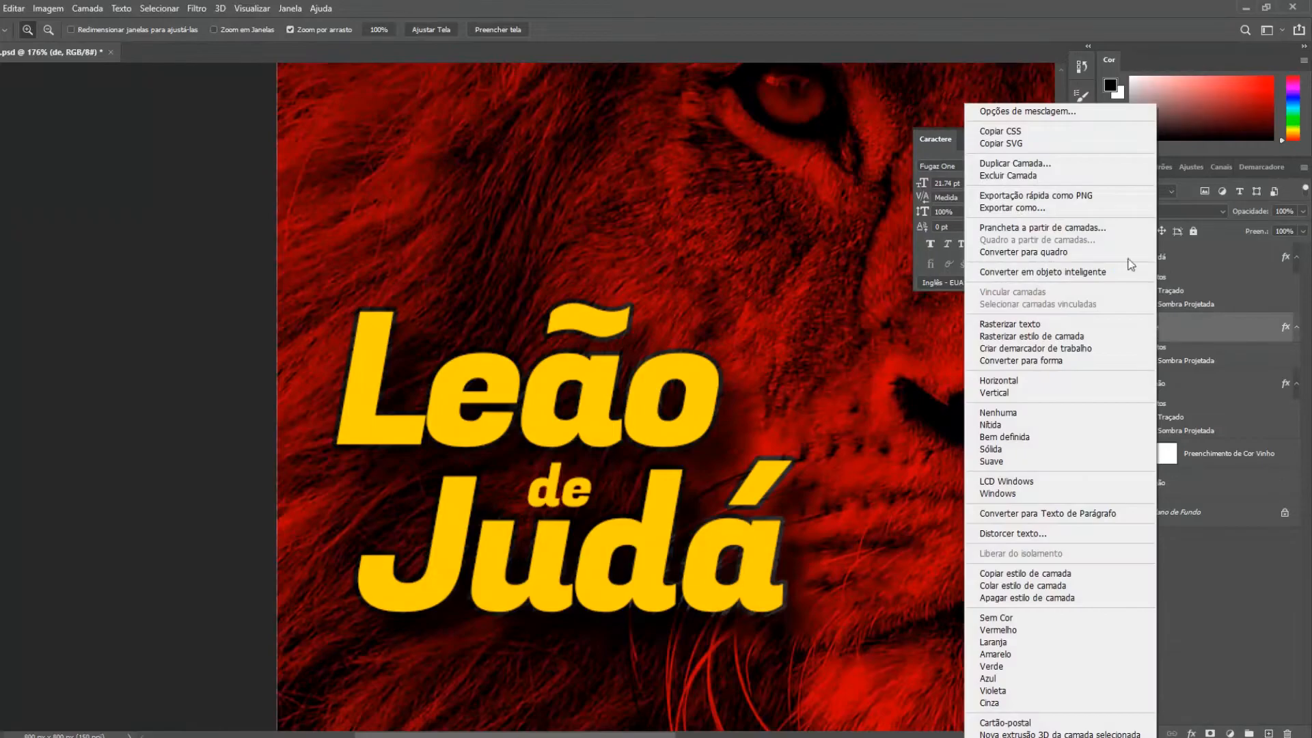
{"action": "left_click", "coordinate": [1056, 111]}
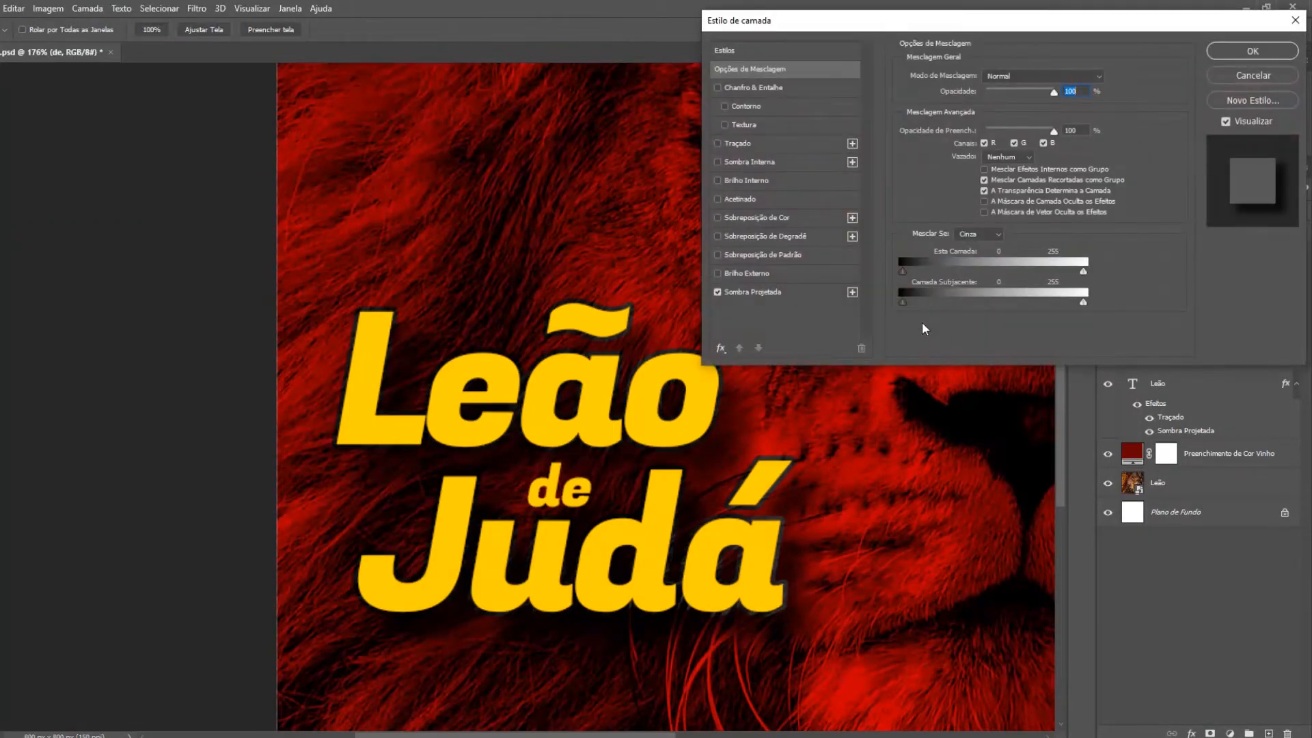
{"action": "left_click", "coordinate": [719, 142]}
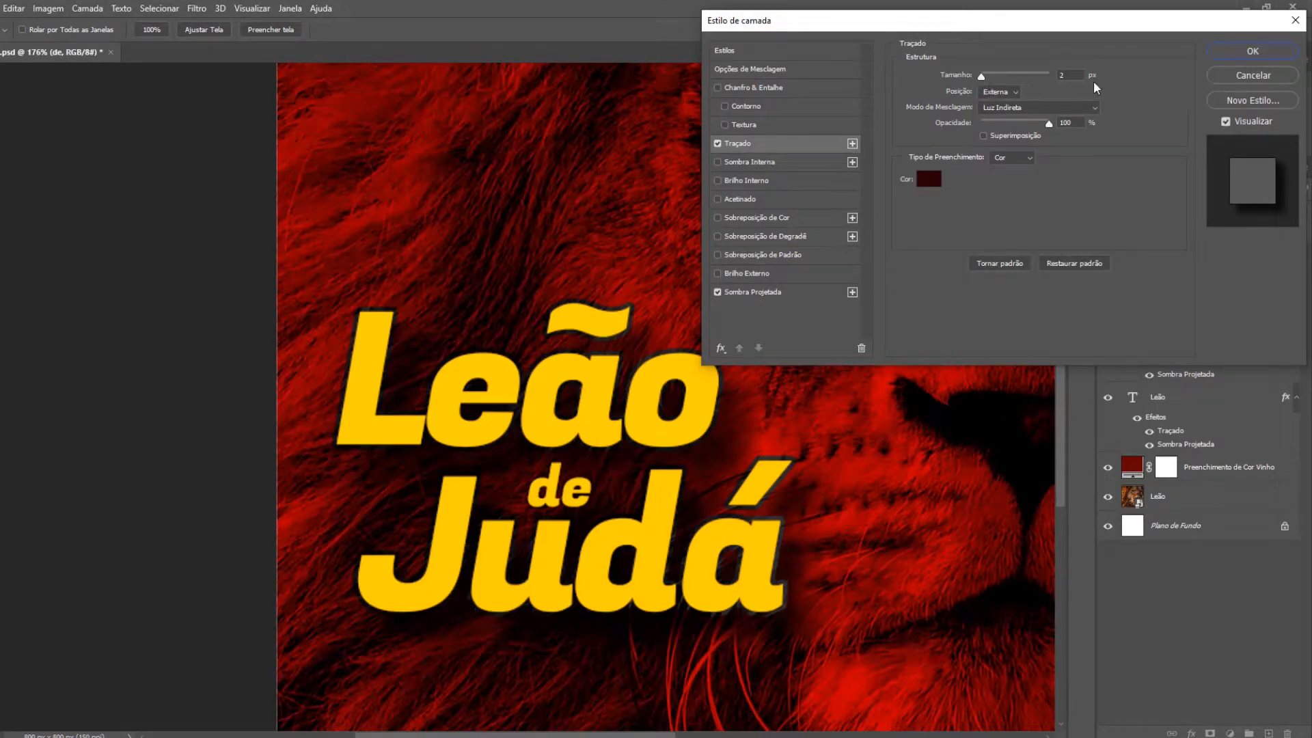
{"action": "double_click", "coordinate": [1066, 74]}
{"action": "key", "text": "Return"}
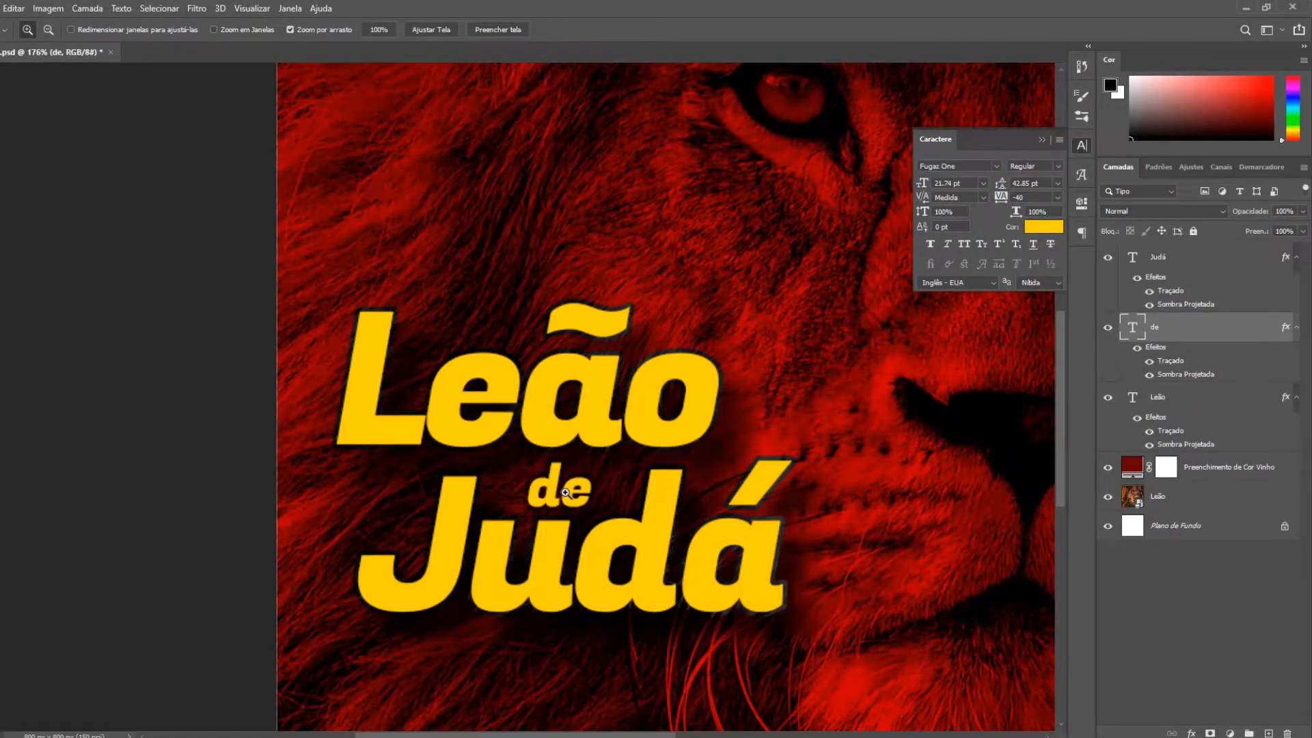
Change the stroke color of the "de" text layer to black #000000 and apply the layer style.
{"action": "right_click", "coordinate": [1191, 325]}
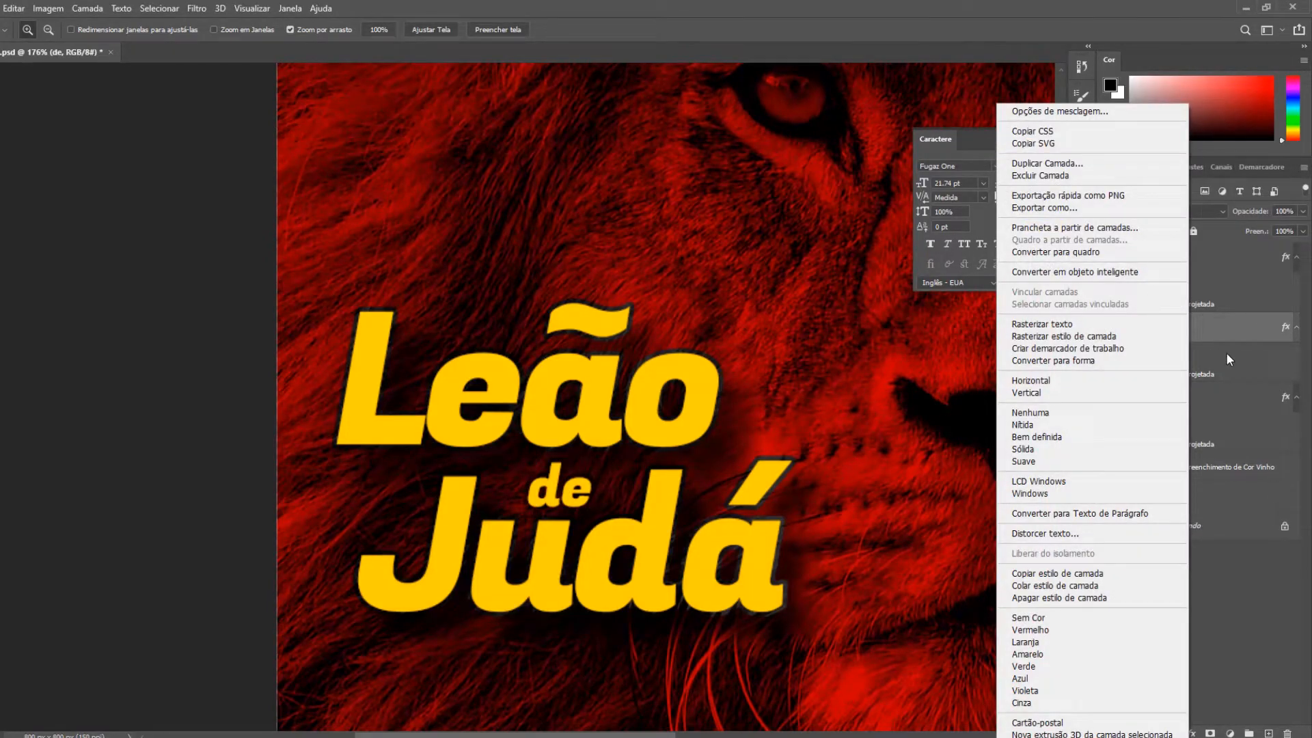
{"action": "left_click", "coordinate": [1226, 352]}
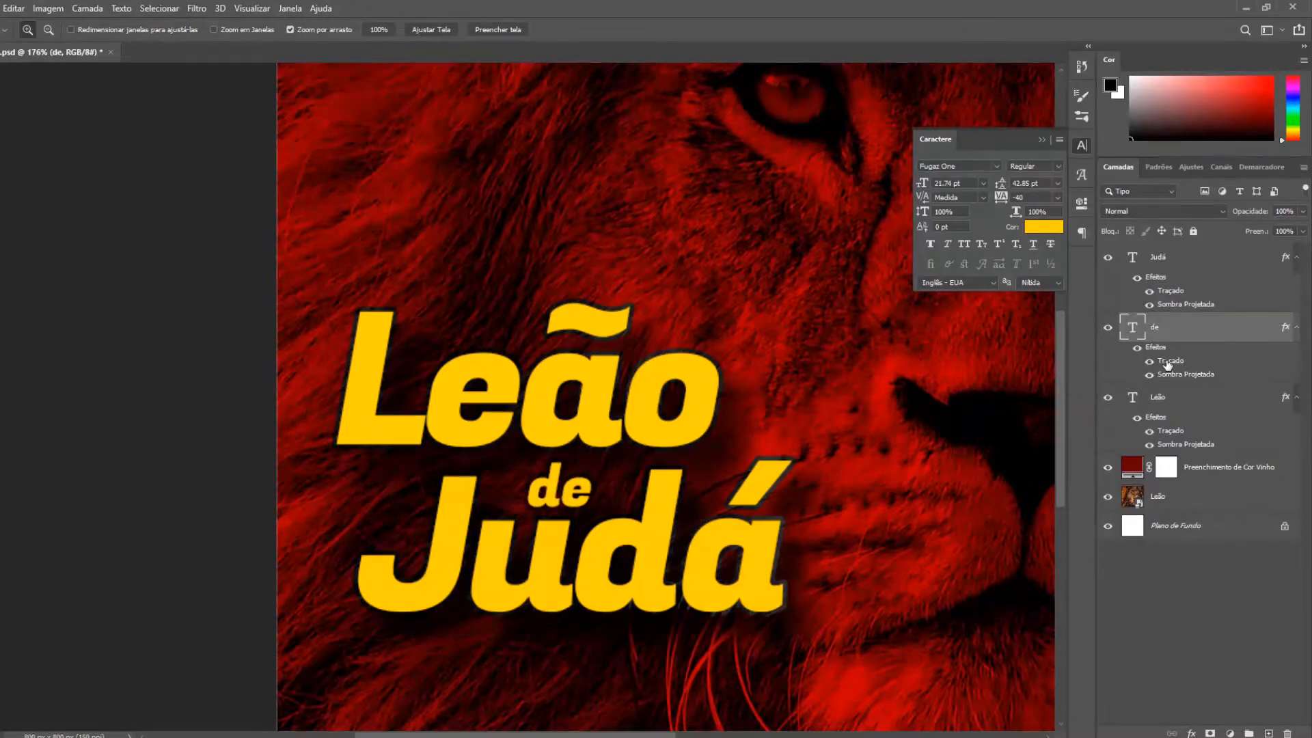
{"action": "double_click", "coordinate": [1167, 362]}
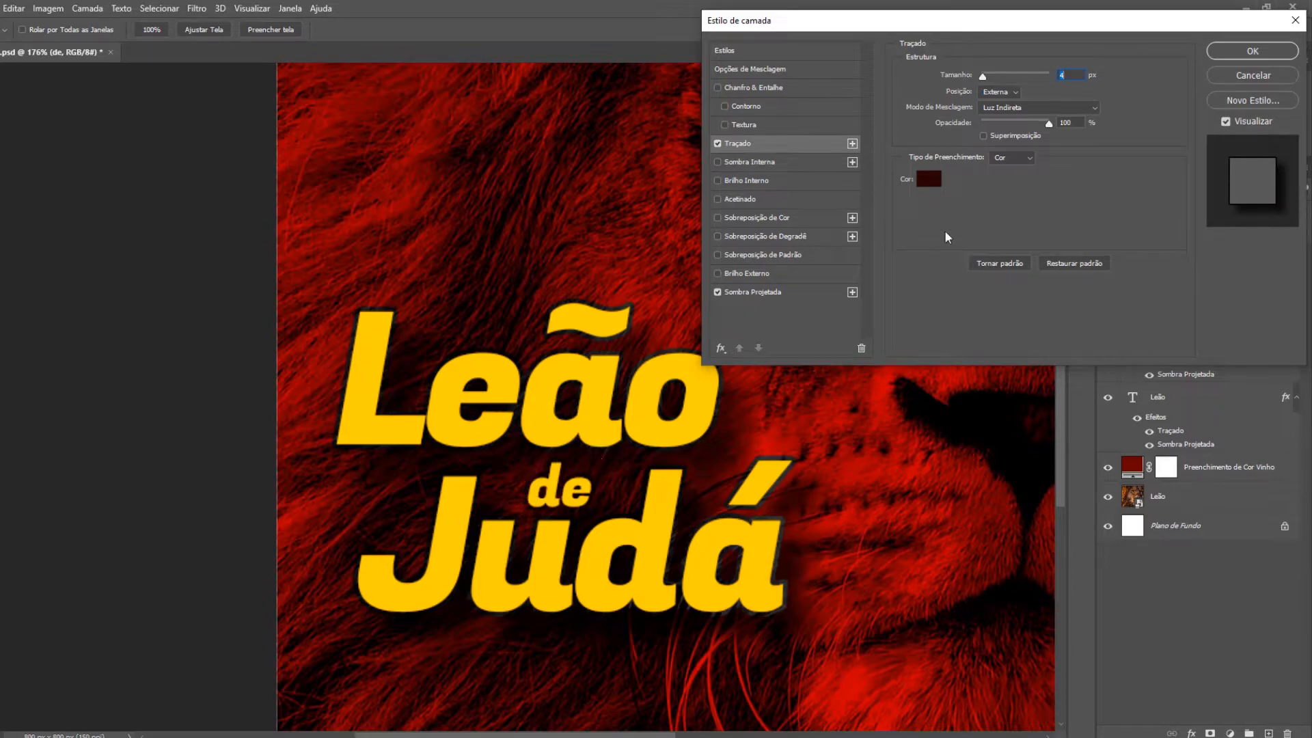
{"action": "left_click", "coordinate": [927, 179]}
{"action": "left_click", "coordinate": [843, 478]}
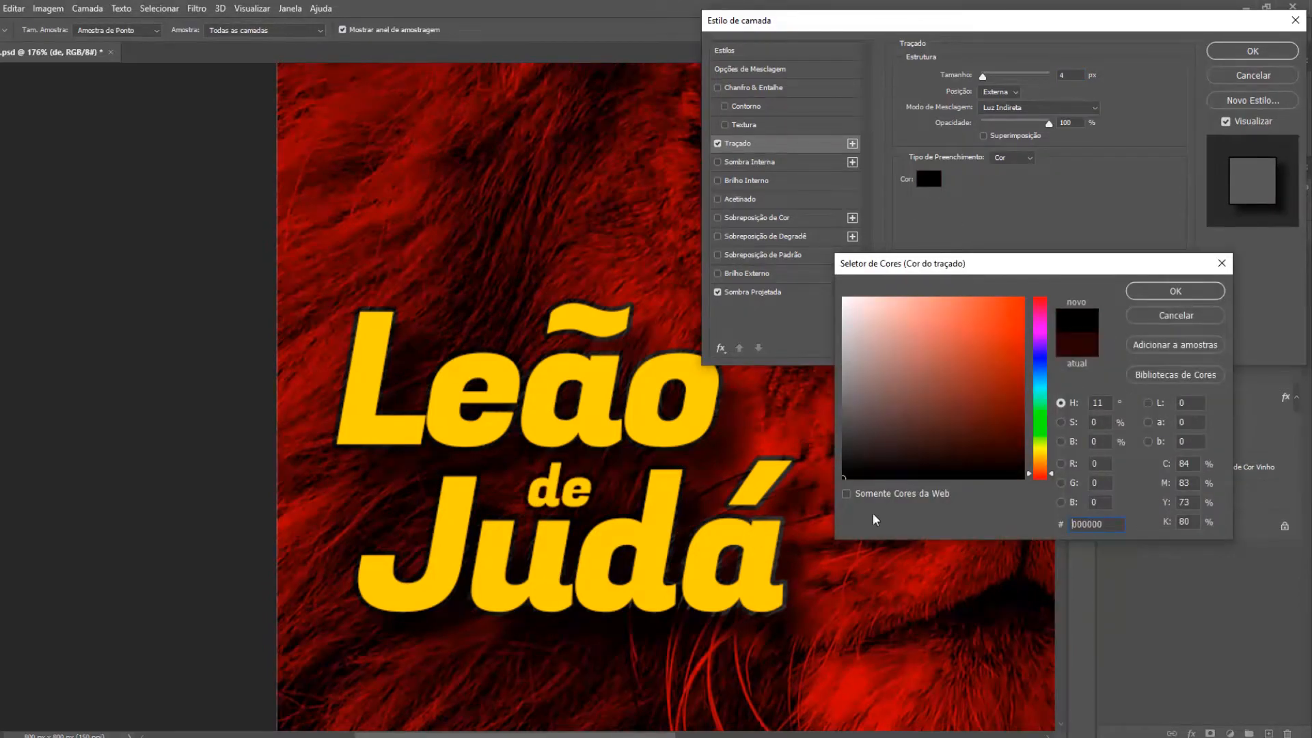
{"action": "left_click_drag", "start_coordinate": [978, 417], "coordinate": [1046, 259]}
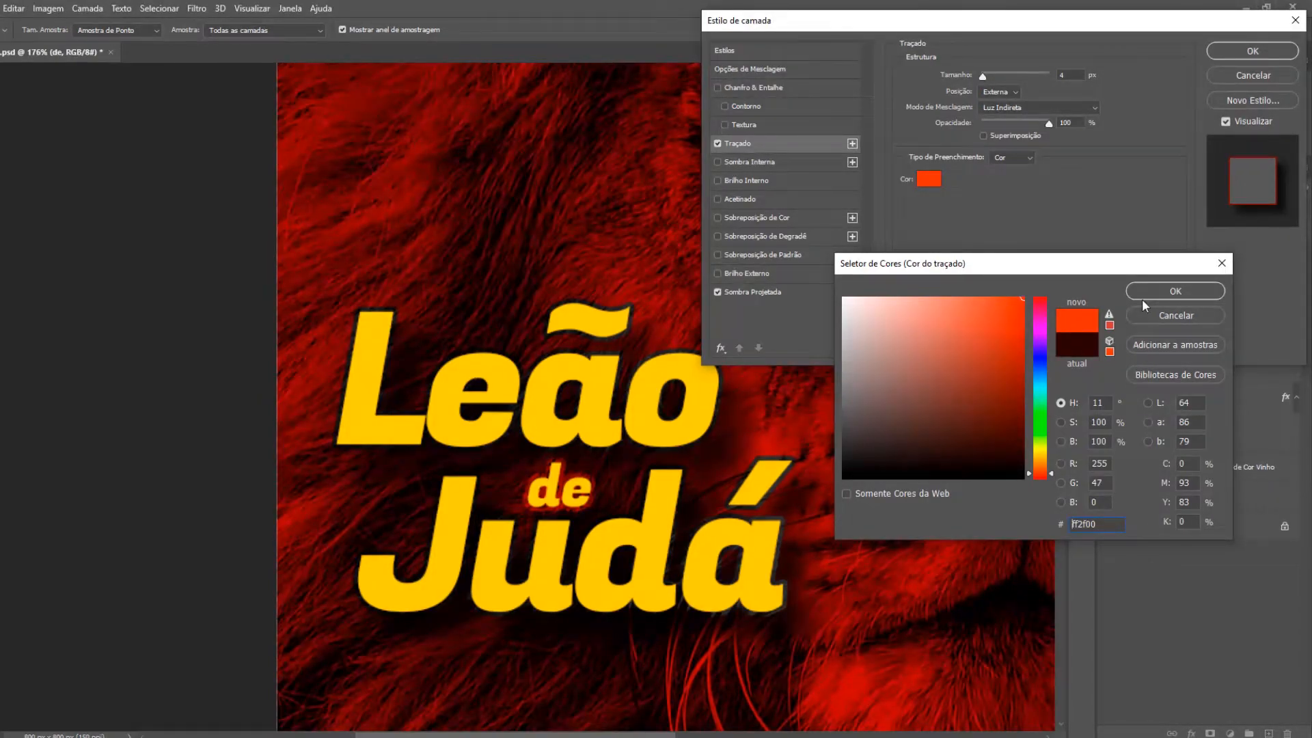
{"action": "left_click_drag", "start_coordinate": [939, 426], "coordinate": [843, 477]}
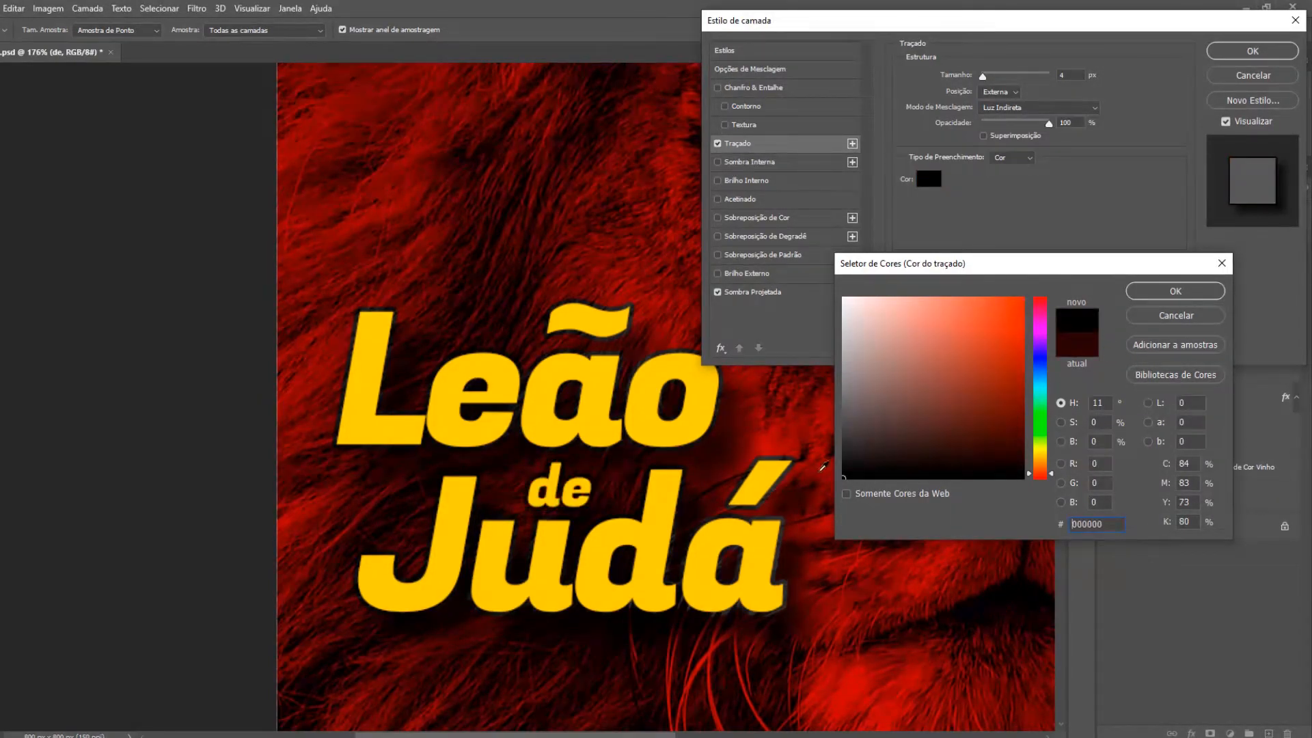
{"action": "left_click", "coordinate": [1186, 294]}
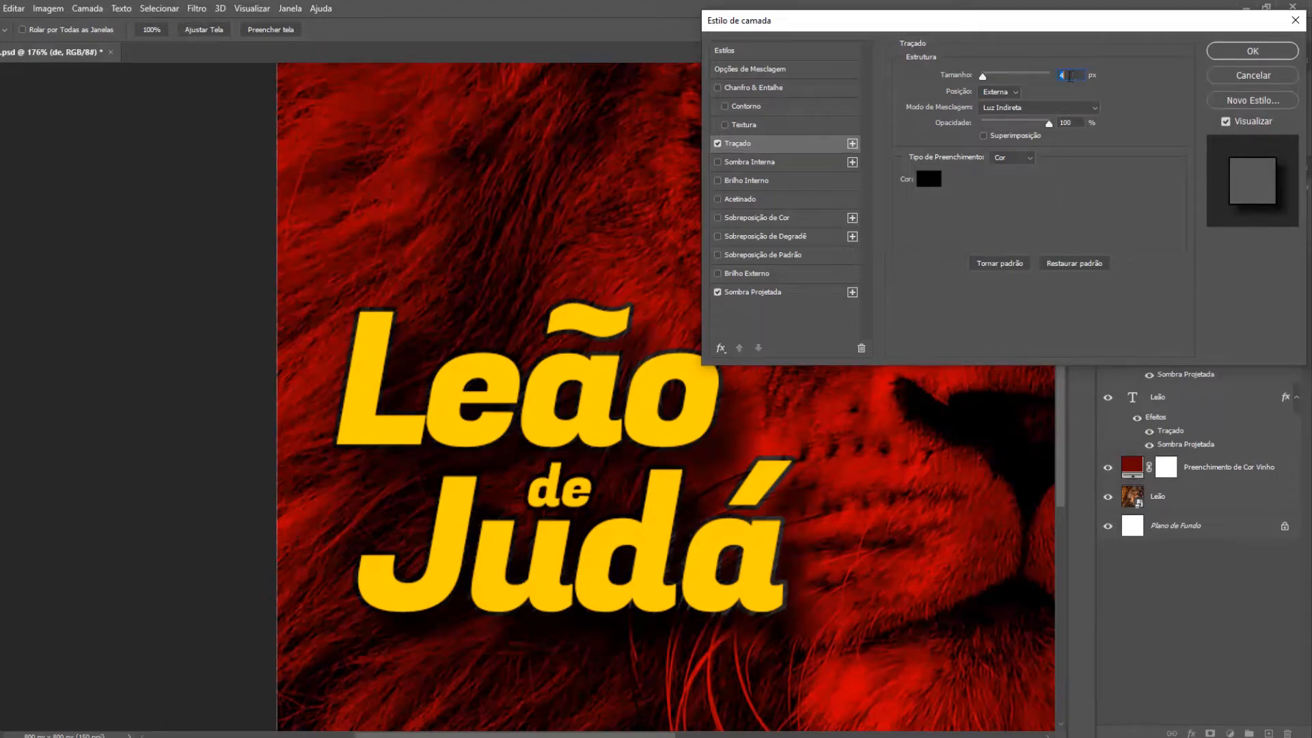
{"action": "key", "text": "Return"}
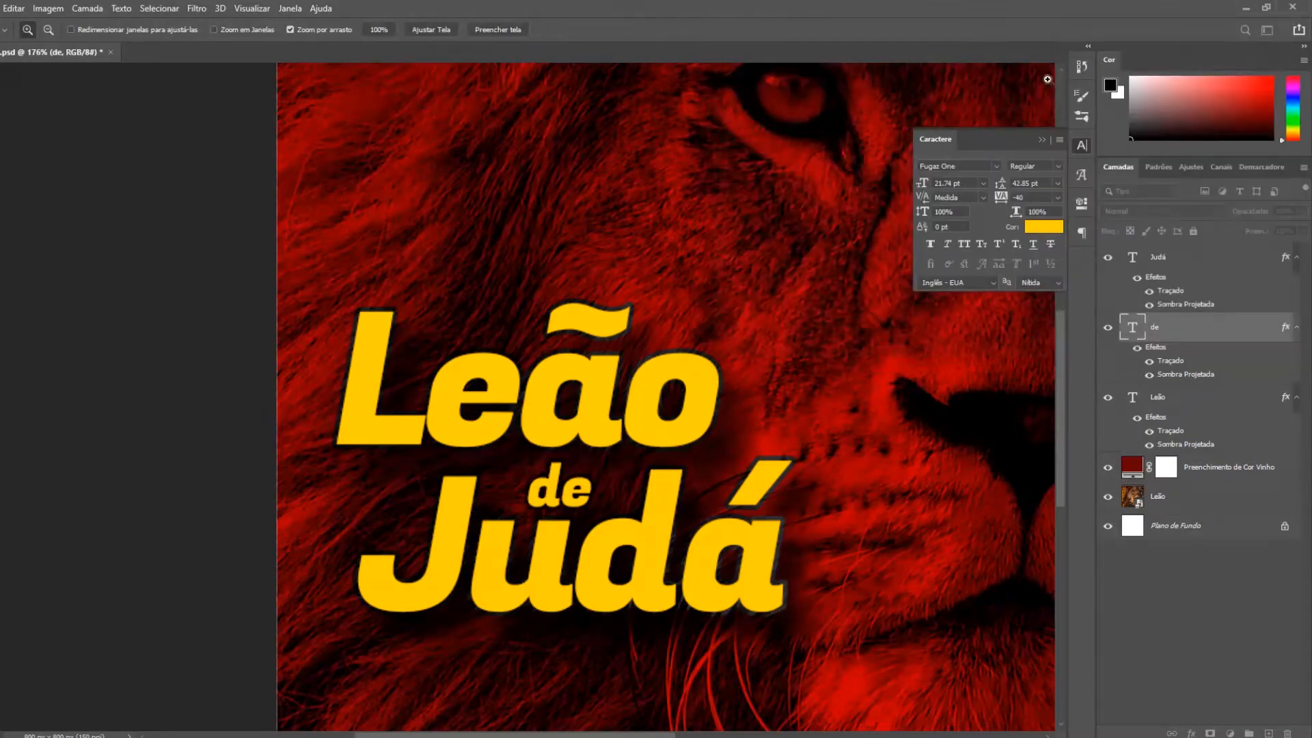
Nudge the "de" text slightly to the right to fine-tune its position between "Leão" and "Judá".
{"action": "left_click_drag", "start_coordinate": [714, 536], "coordinate": [688, 535]}
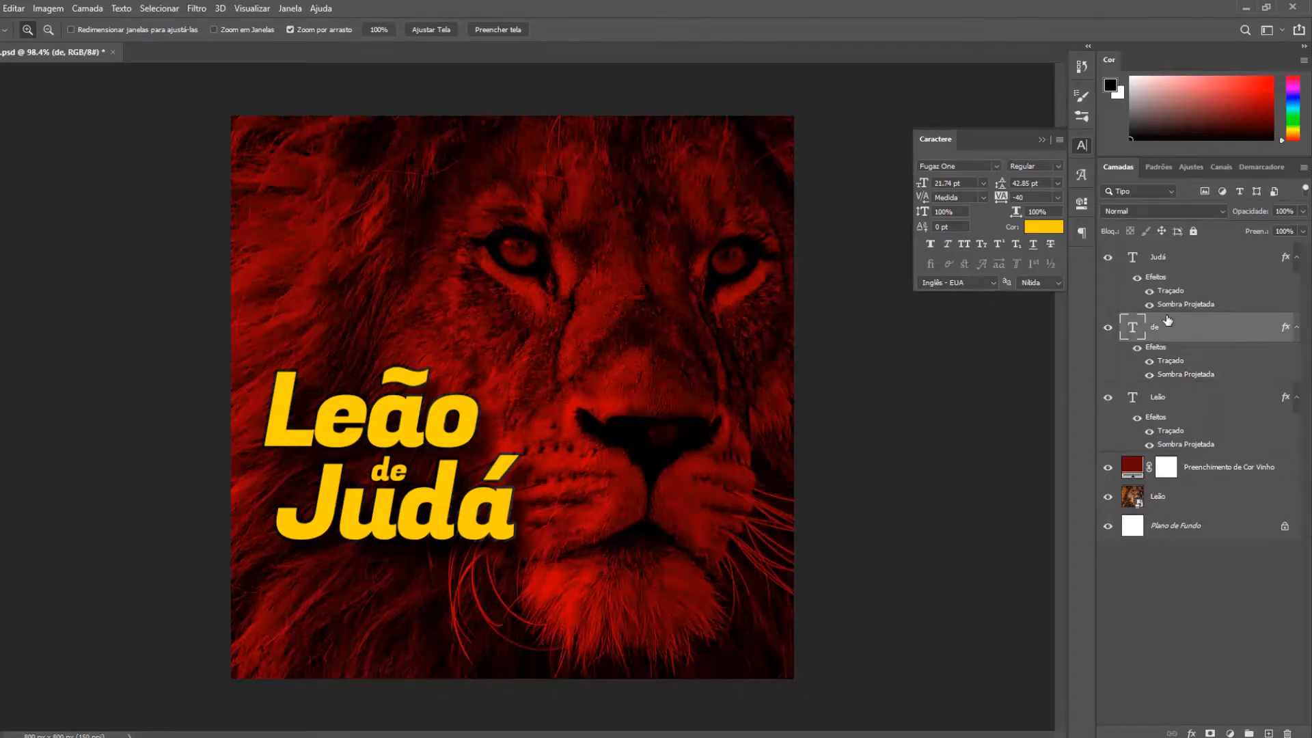
{"action": "key", "text": "v"}
{"action": "key", "text": "Up"}
{"action": "key", "text": "Up"}
{"action": "key", "text": "Up"}
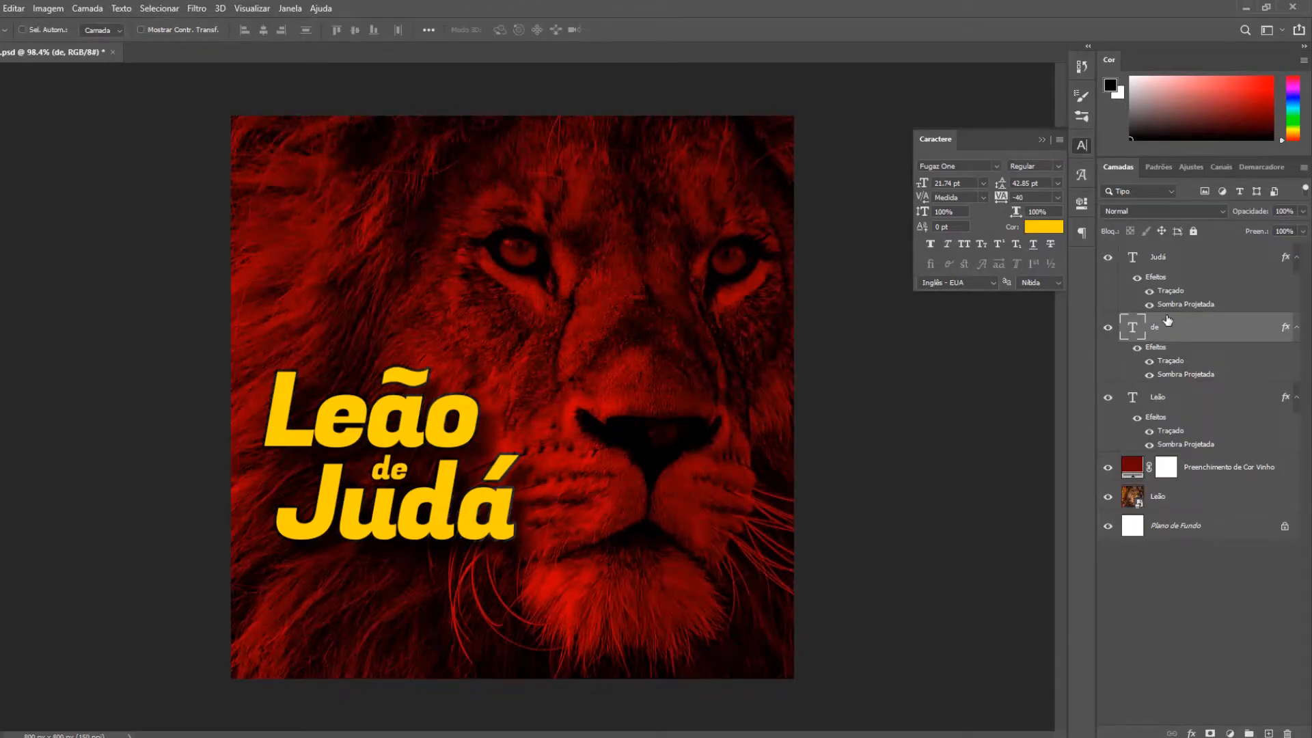
{"action": "key", "text": "Down"}
{"action": "key", "text": "Right"}
{"action": "key", "text": "Down"}
{"action": "key", "text": "Right"}
Add a black #000000 solid color fill layer directly above the Preenchimento de Cor Vinho layer.
{"action": "left_click", "coordinate": [1215, 470]}
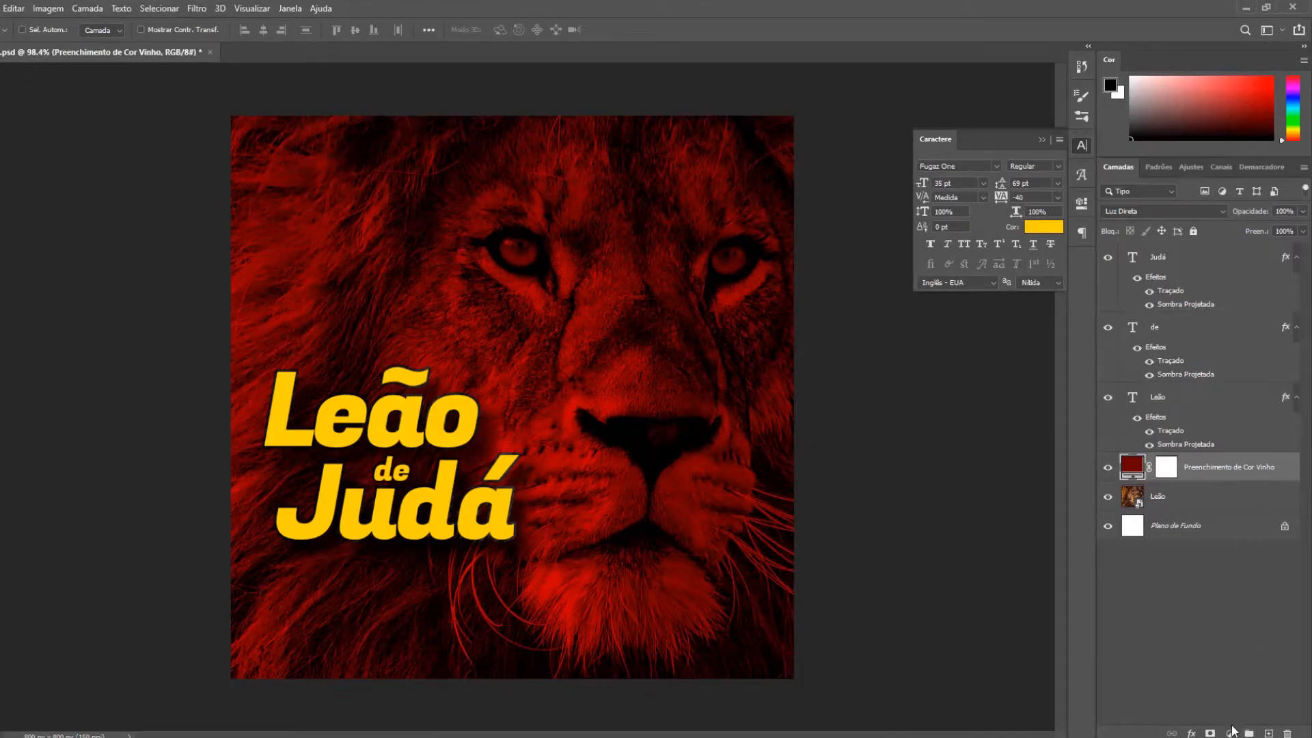
{"action": "left_click", "coordinate": [1230, 733]}
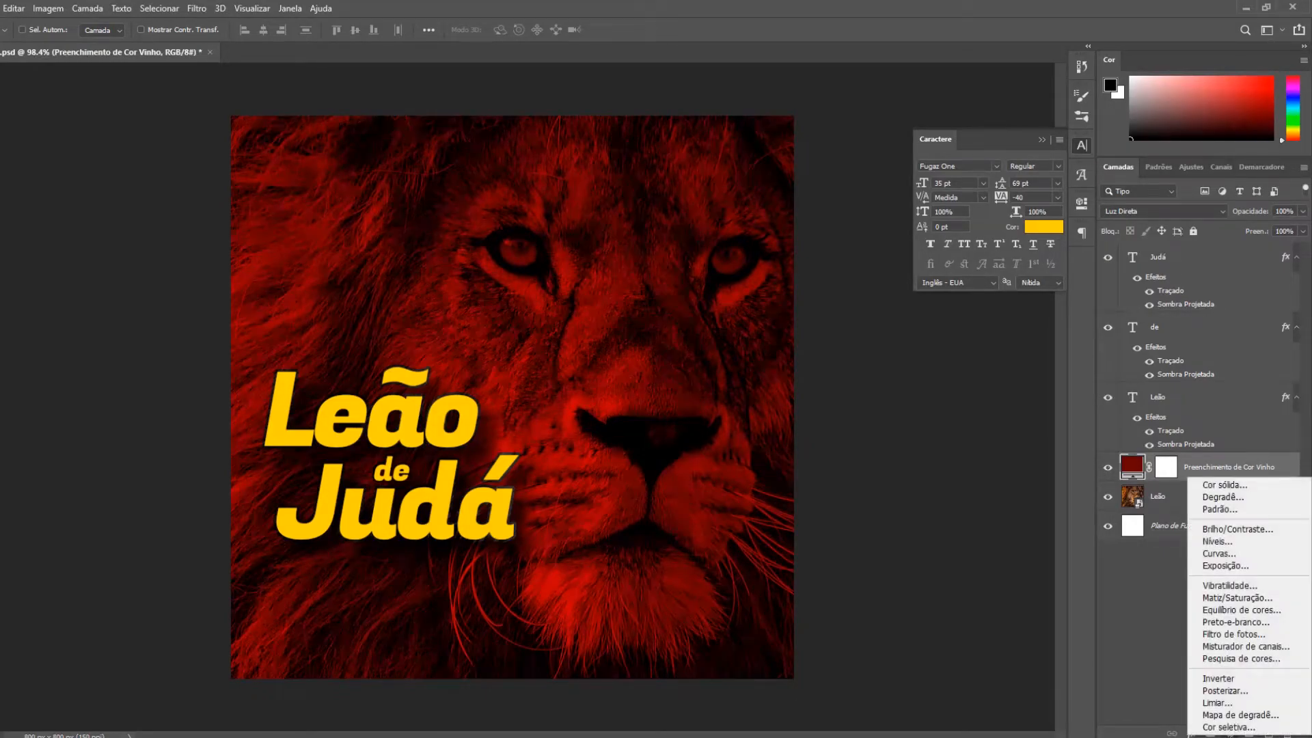
{"action": "left_click", "coordinate": [1240, 485]}
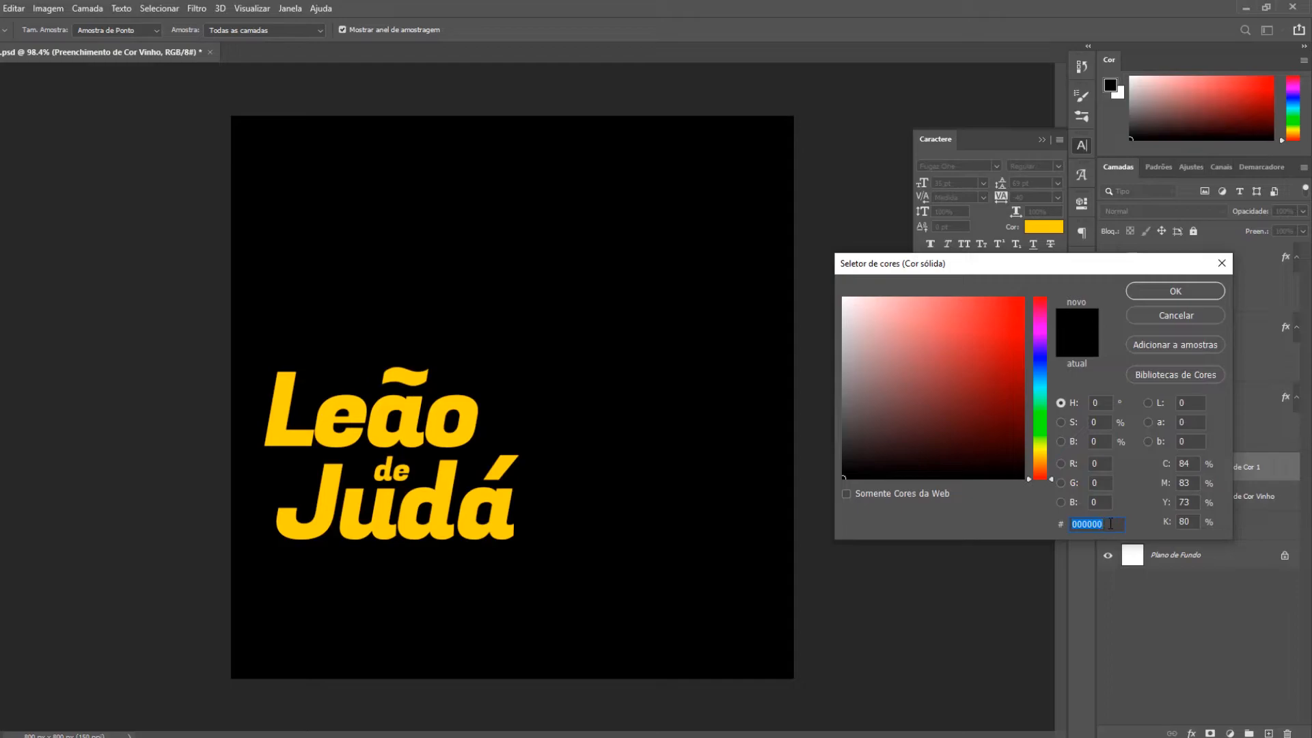
{"action": "left_click", "coordinate": [844, 470]}
{"action": "left_click", "coordinate": [843, 468]}
{"action": "double_click", "coordinate": [1096, 524]}
{"action": "left_click", "coordinate": [845, 479]}
{"action": "left_click", "coordinate": [1175, 291]}
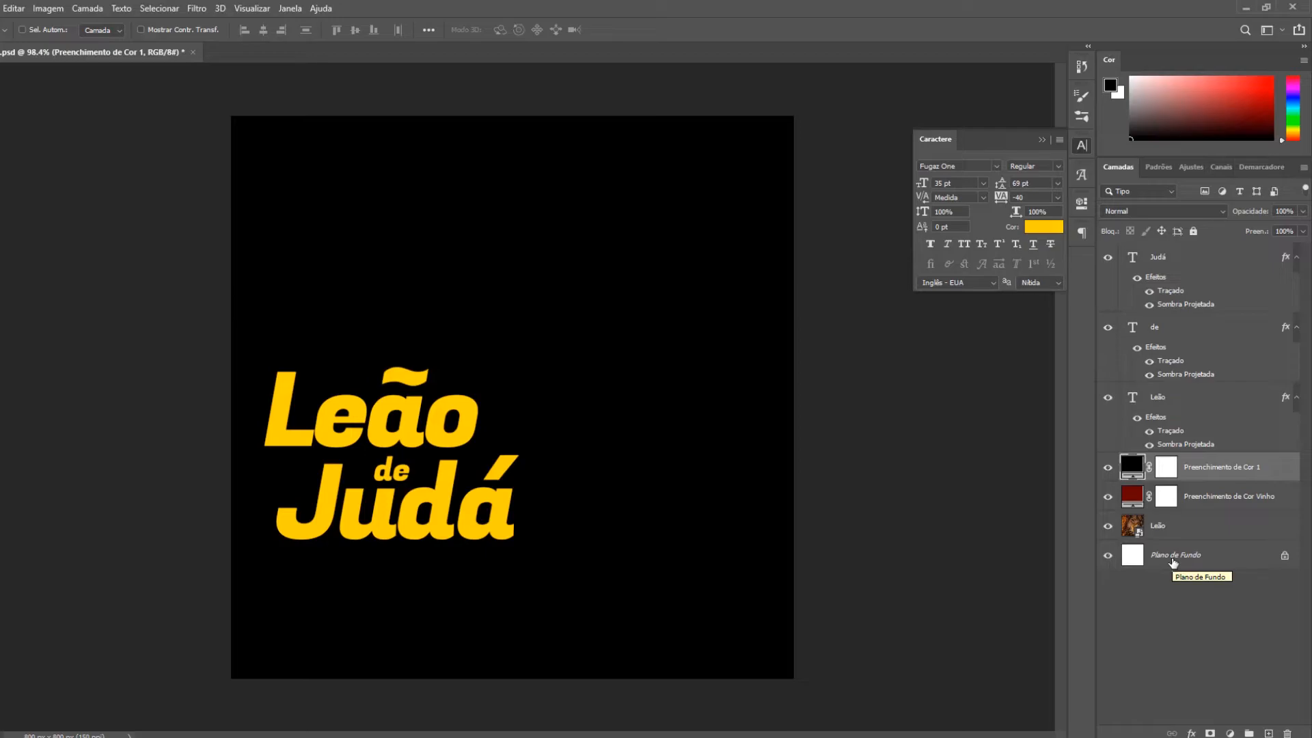
Rename the new black fill layer as Preenchimento de Cor Preto.
{"action": "double_click", "coordinate": [1257, 468]}
{"action": "left_click", "coordinate": [1266, 468]}
{"action": "key", "text": "BackSpace"}
{"action": "type", "text": "Preto"}
{"action": "key", "text": "Return"}
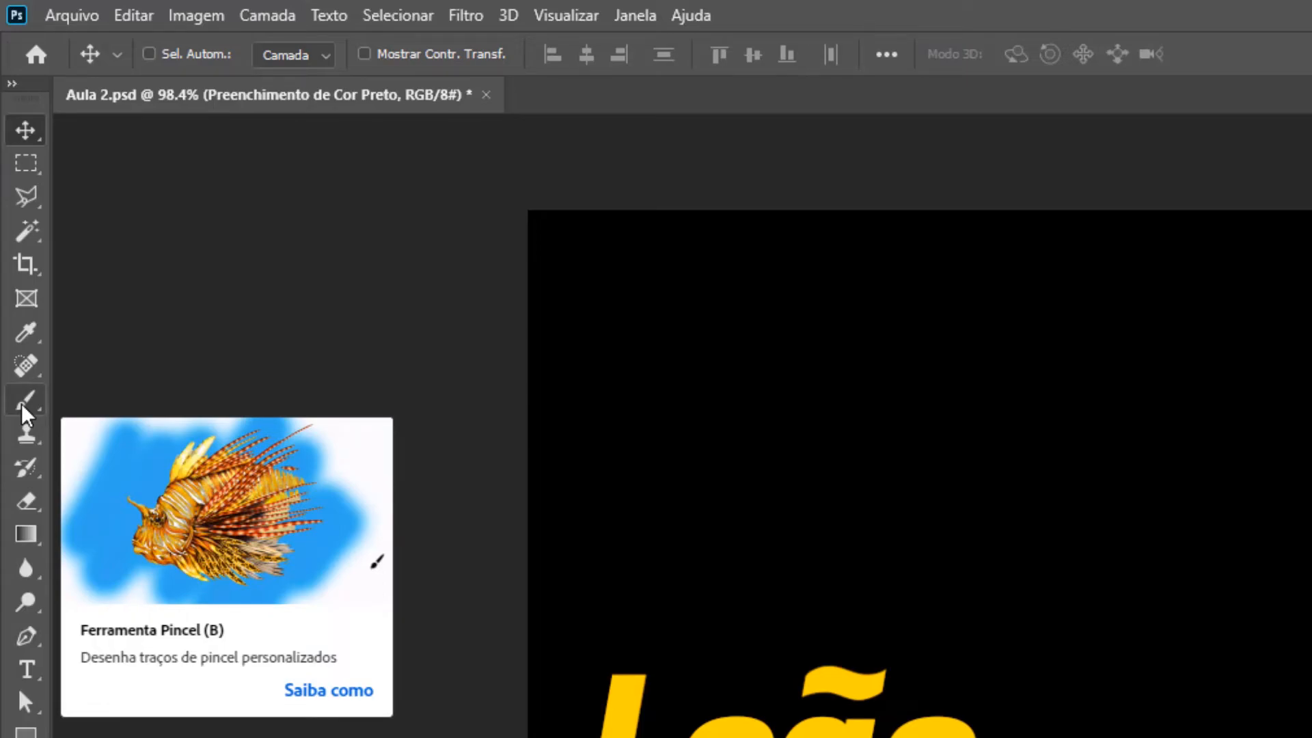
{"action": "left_click", "coordinate": [23, 406]}
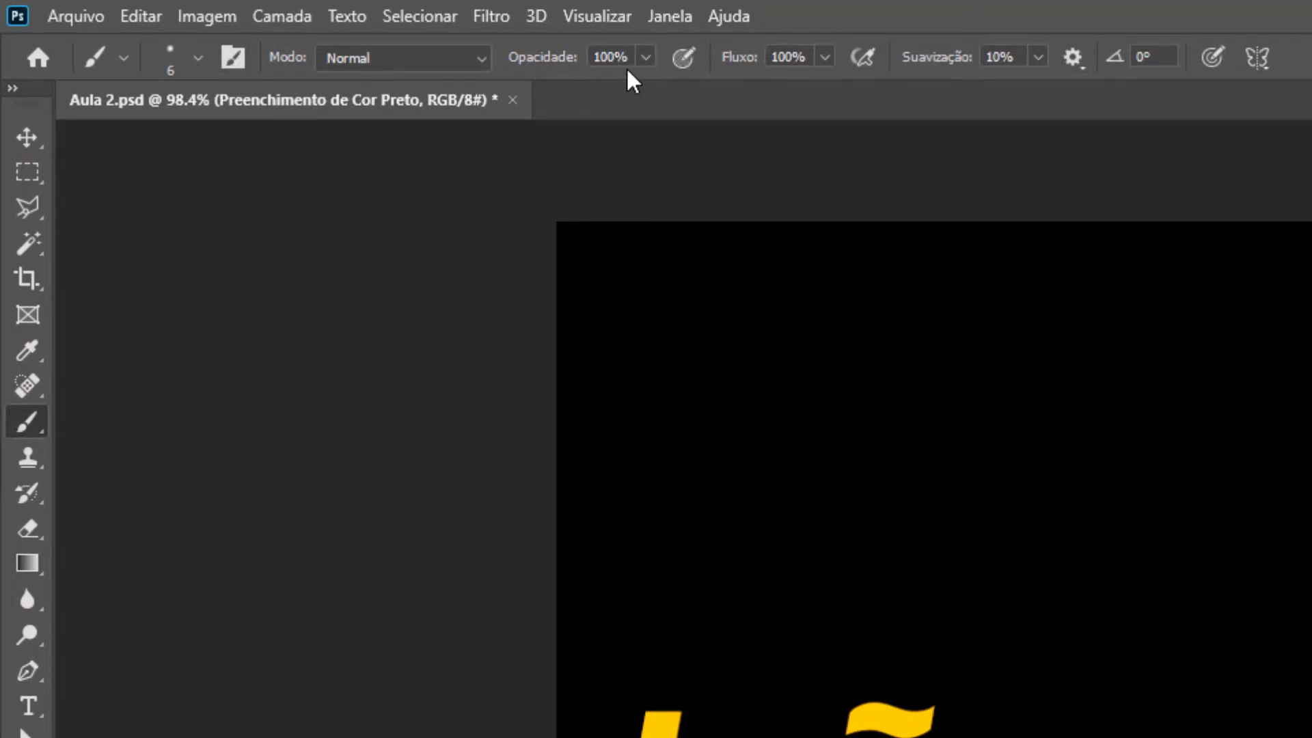
{"action": "left_click", "coordinate": [27, 140]}
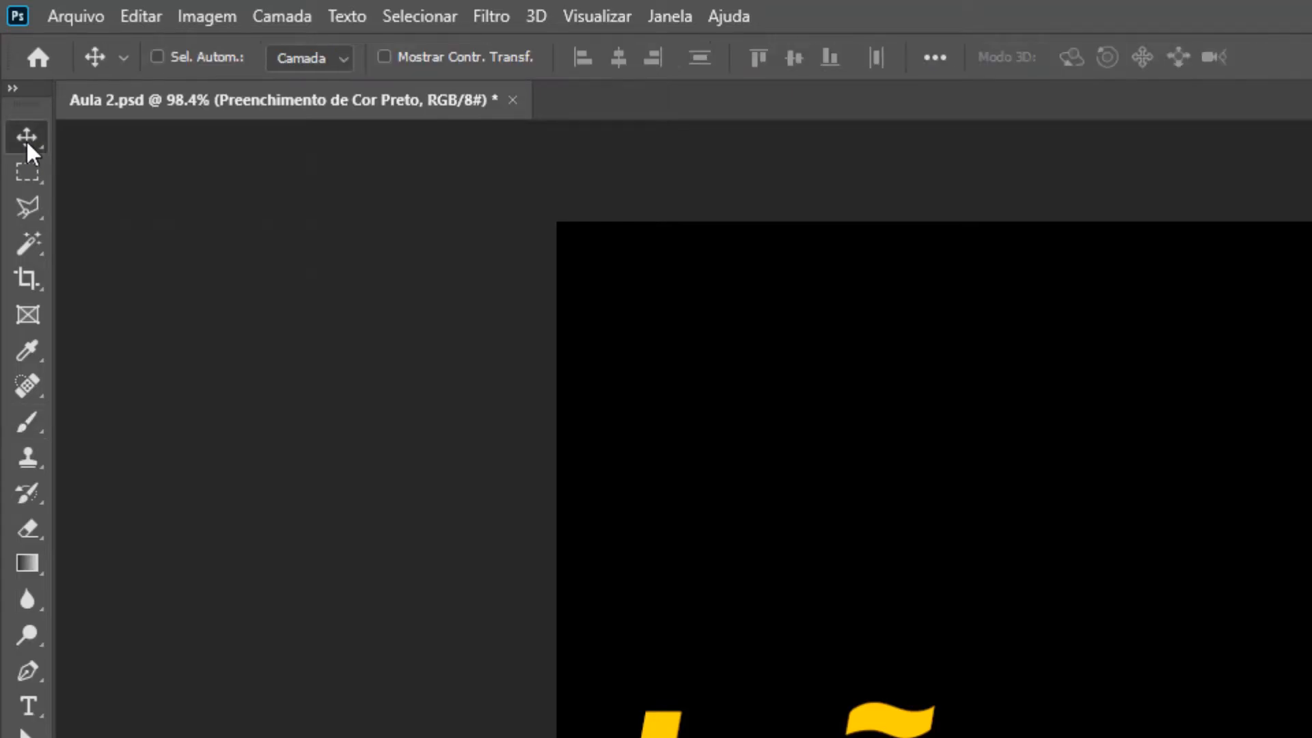
{"action": "left_click", "coordinate": [28, 178]}
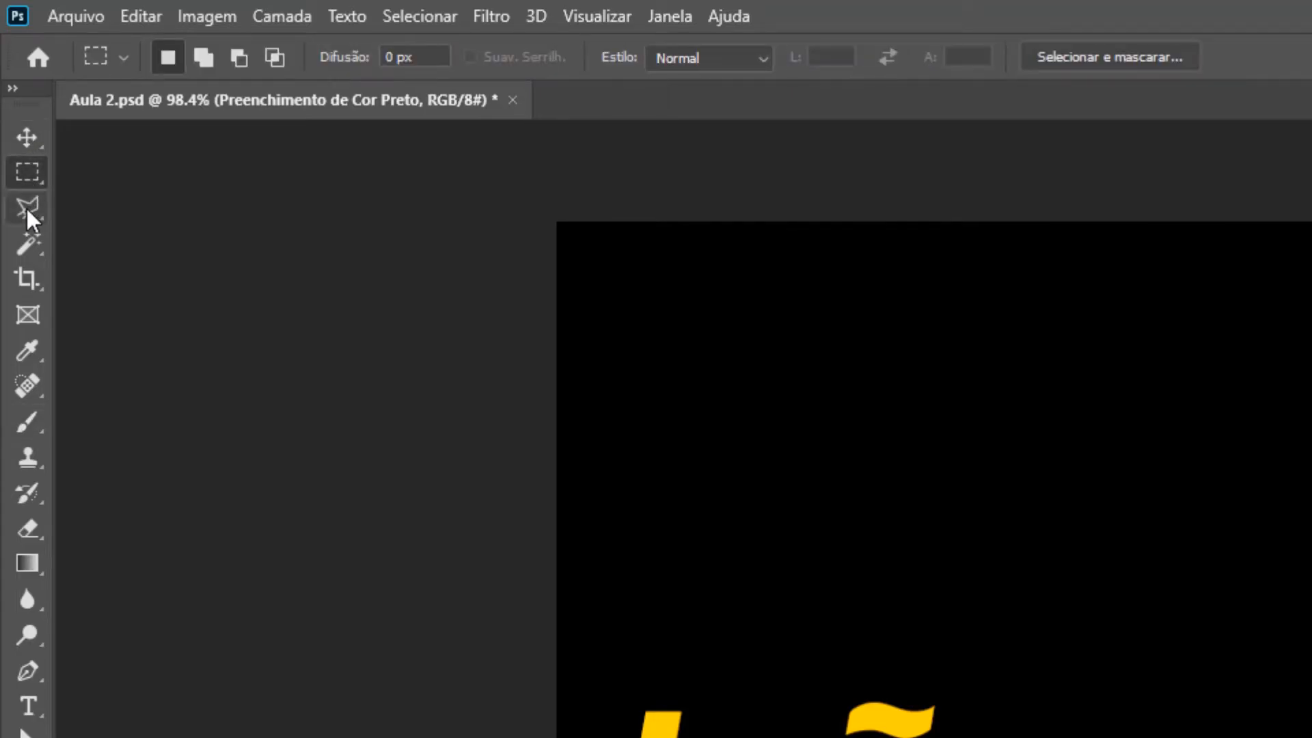
{"action": "left_click", "coordinate": [25, 206]}
{"action": "left_click", "coordinate": [26, 241]}
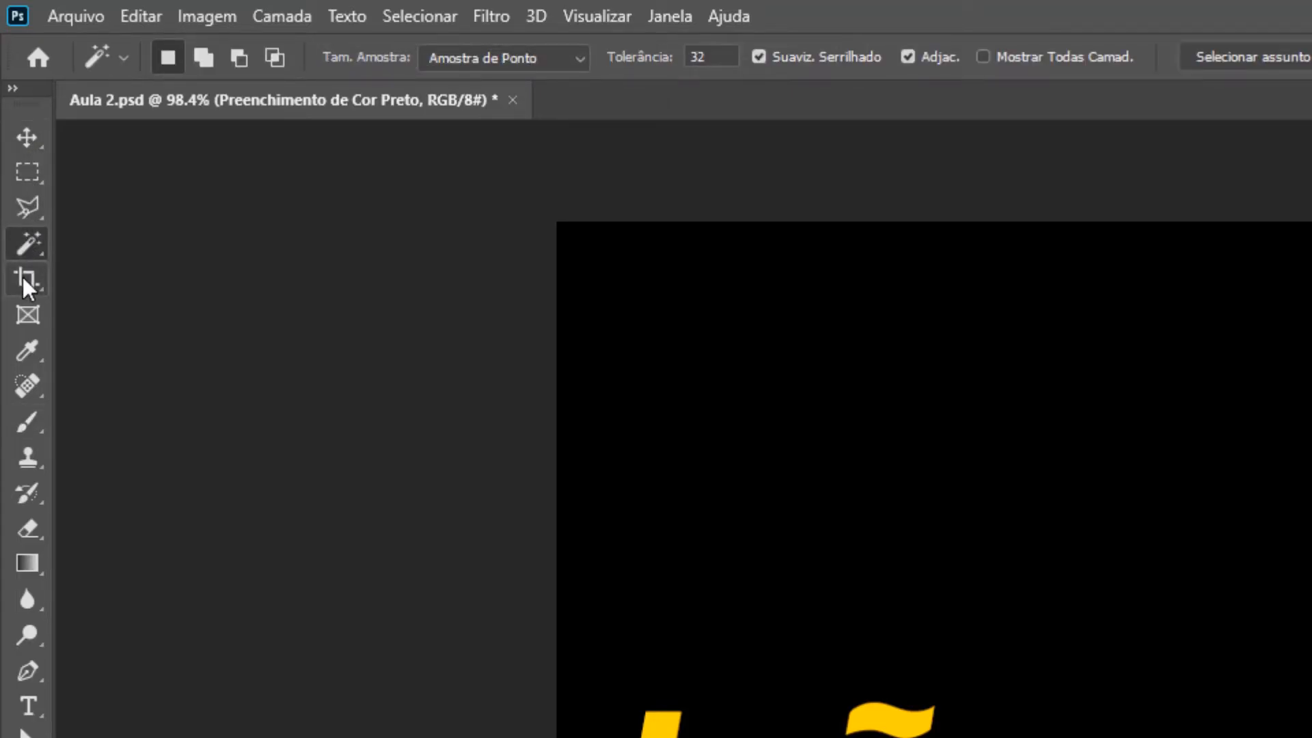
{"action": "left_click", "coordinate": [22, 277]}
{"action": "left_click", "coordinate": [23, 316]}
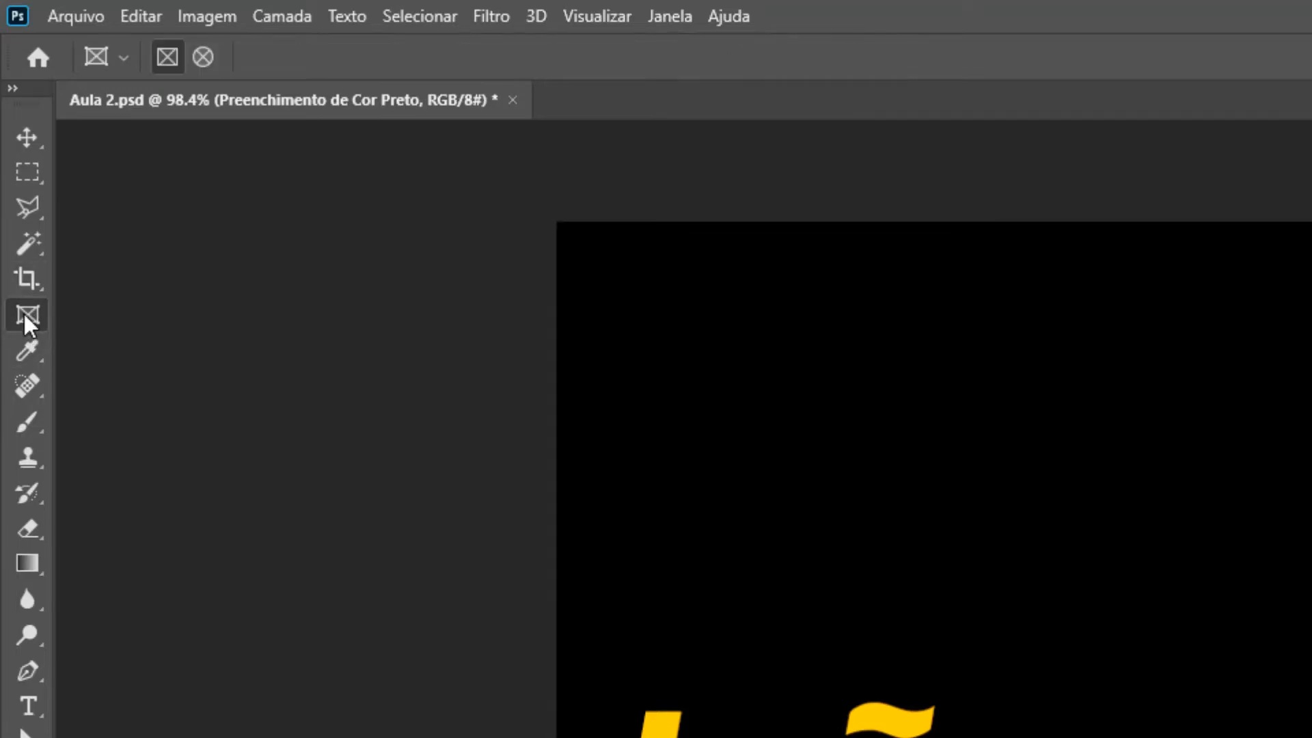
Set up the Brush tool with the Redondo macio tip, 98 px size and 0% hardness.
{"action": "left_click", "coordinate": [27, 423]}
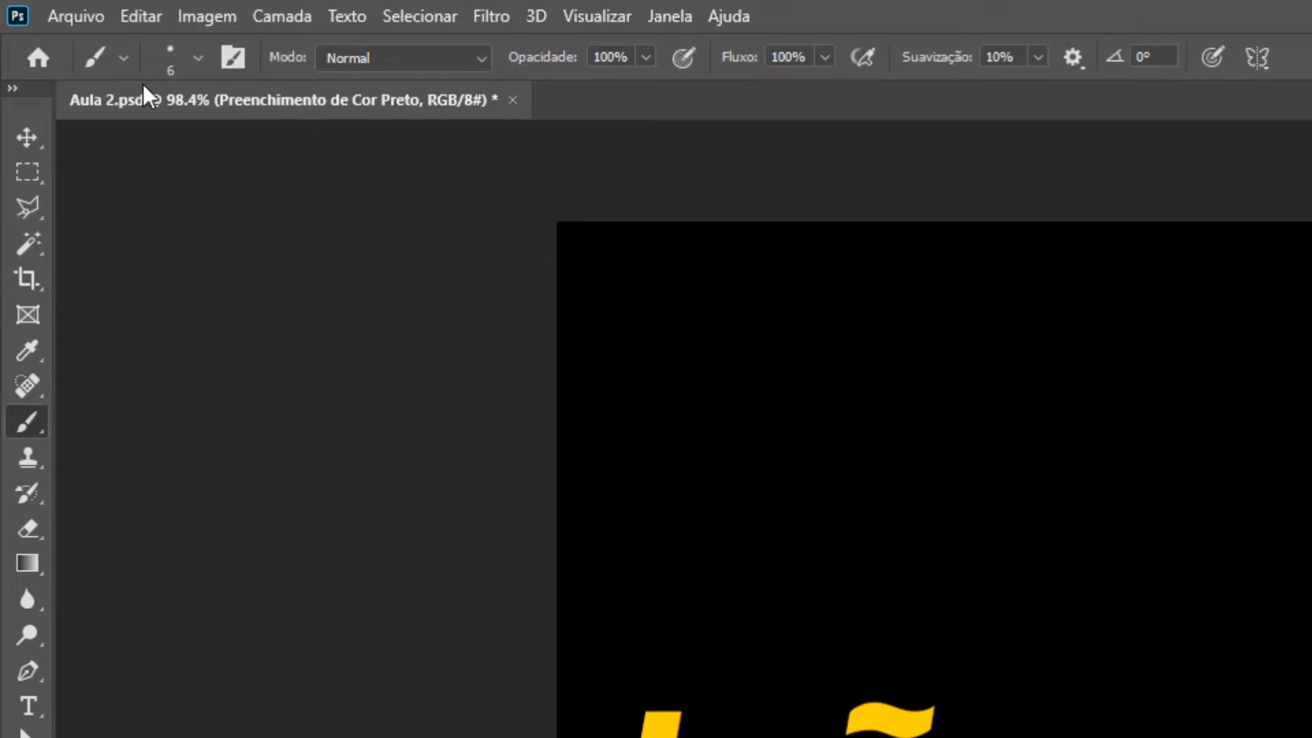
{"action": "left_click", "coordinate": [124, 58]}
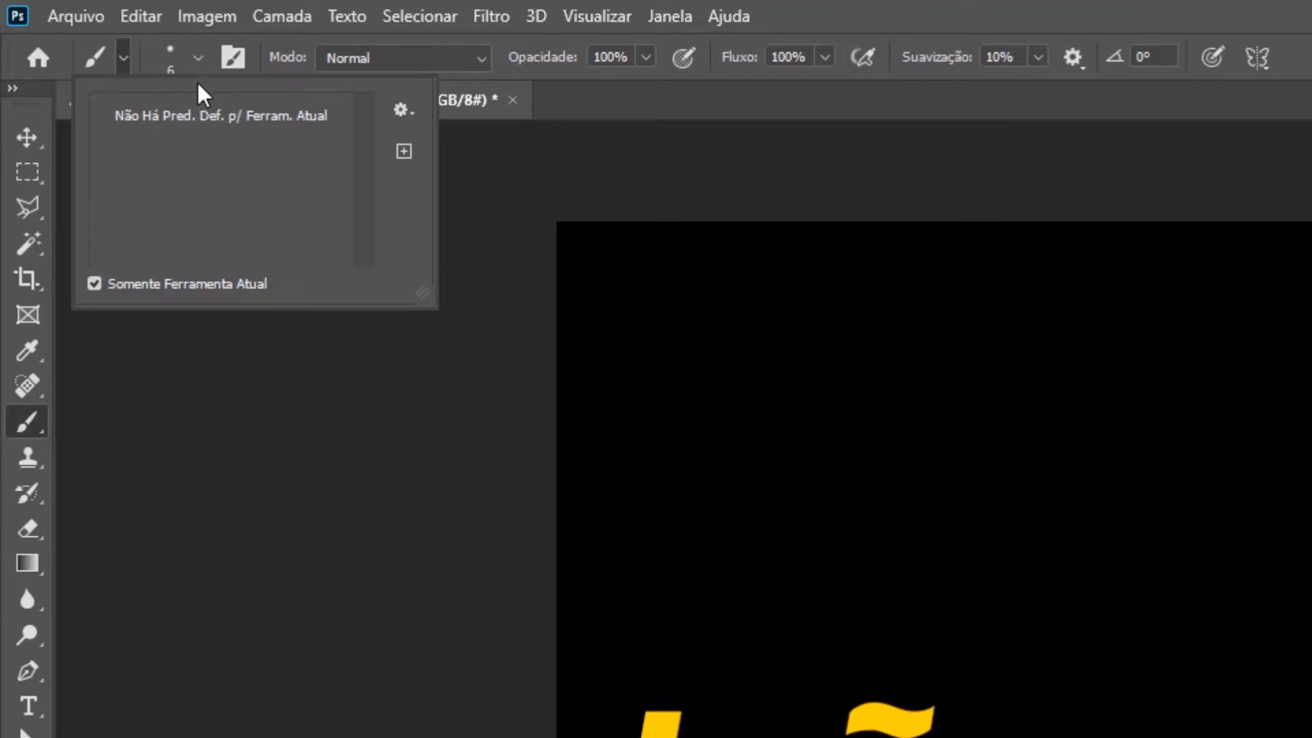
{"action": "left_click", "coordinate": [197, 60]}
{"action": "left_click", "coordinate": [197, 60]}
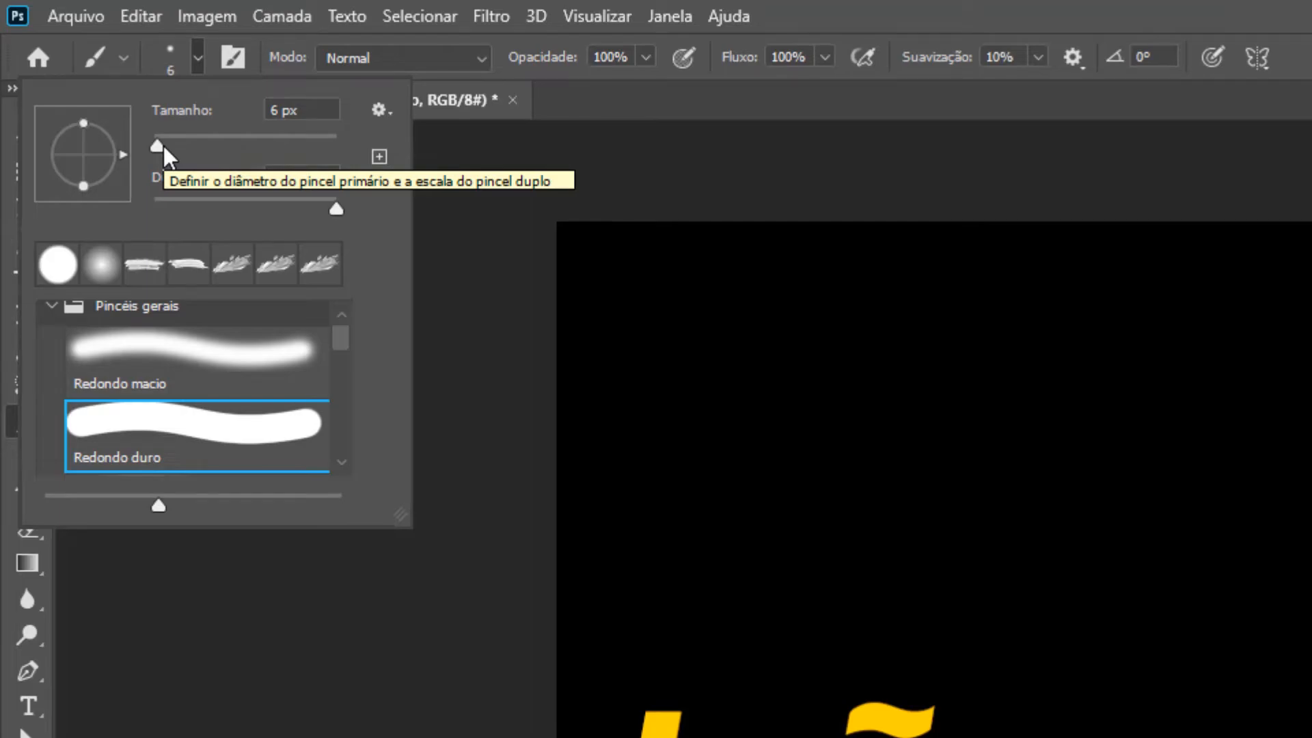
{"action": "mouse_move", "coordinate": [159, 149]}
{"action": "left_mouse_down"}
{"action": "mouse_move", "coordinate": [236, 149]}
{"action": "mouse_move", "coordinate": [220, 153]}
{"action": "left_mouse_up"}
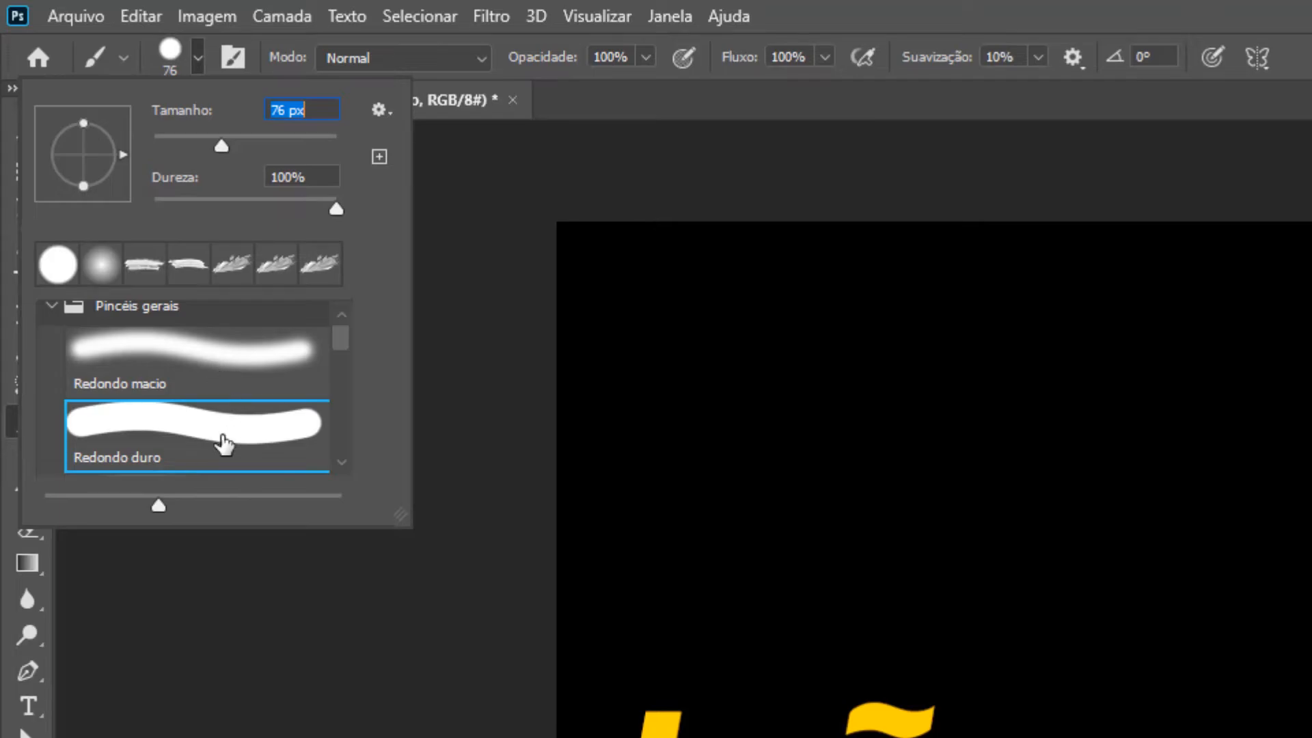
{"action": "left_click", "coordinate": [200, 374]}
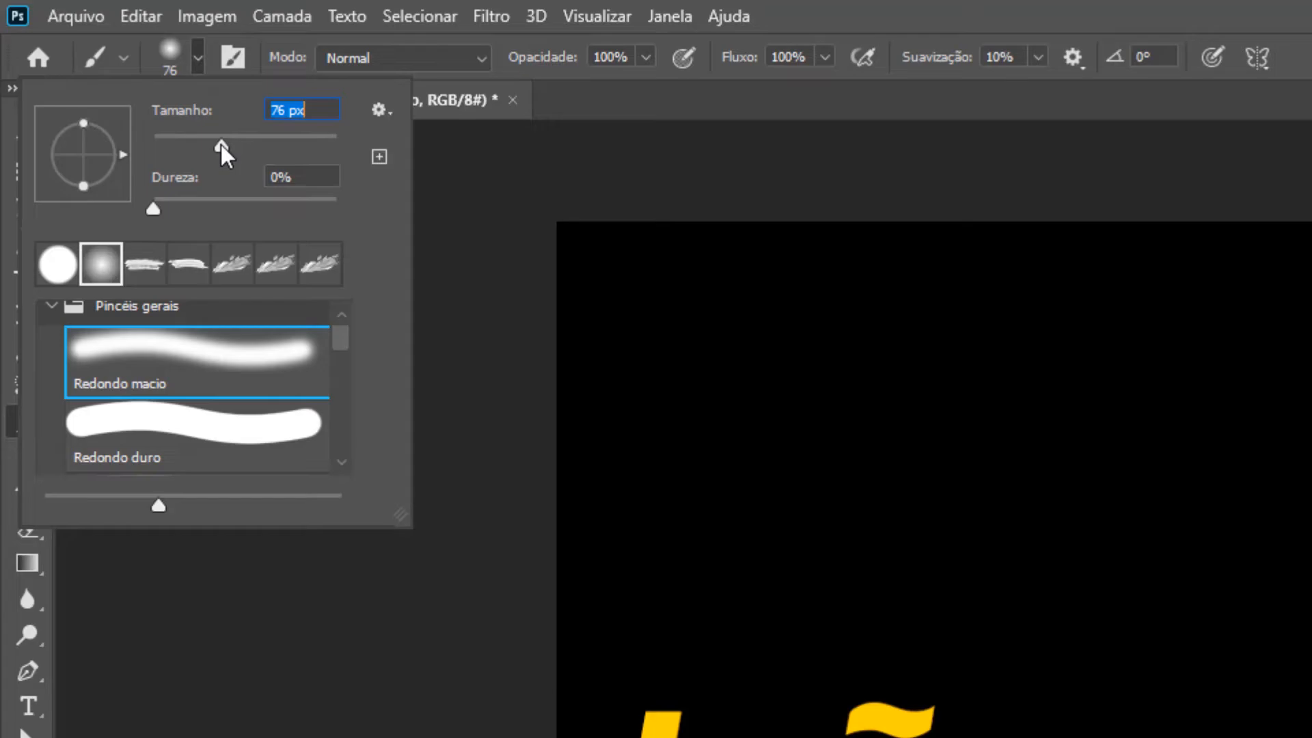
{"action": "left_click_drag", "start_coordinate": [220, 145], "coordinate": [243, 142]}
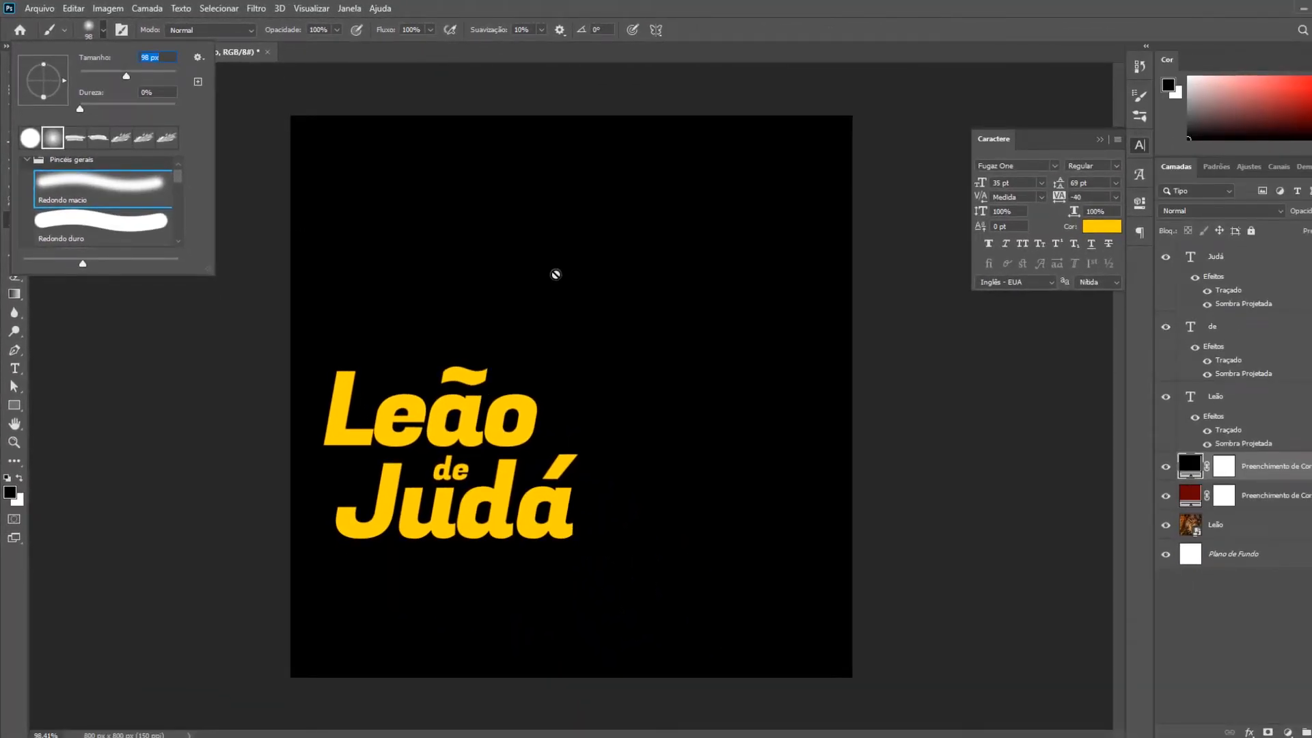
Try to paint directly on the black fill layer, declining to rasterize it, and switch between its mask and fill.
{"action": "left_click", "coordinate": [595, 257]}
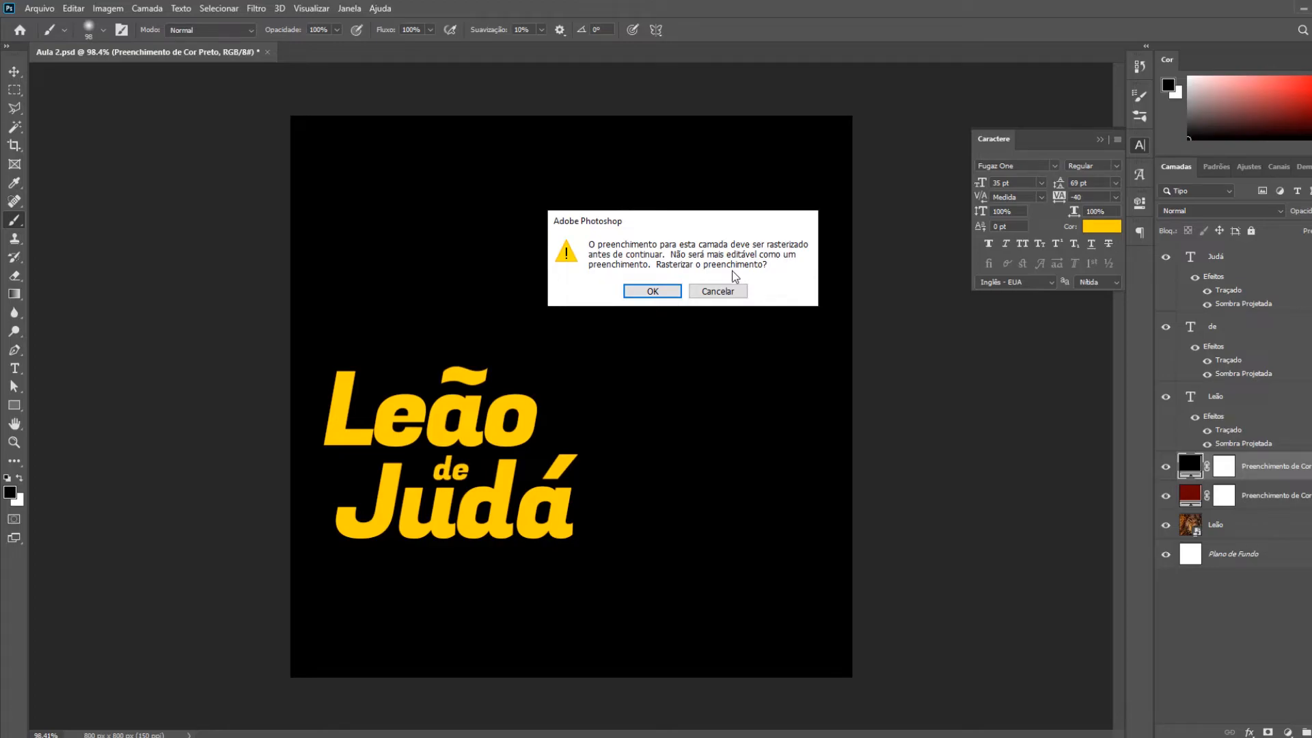
{"action": "left_click", "coordinate": [728, 292]}
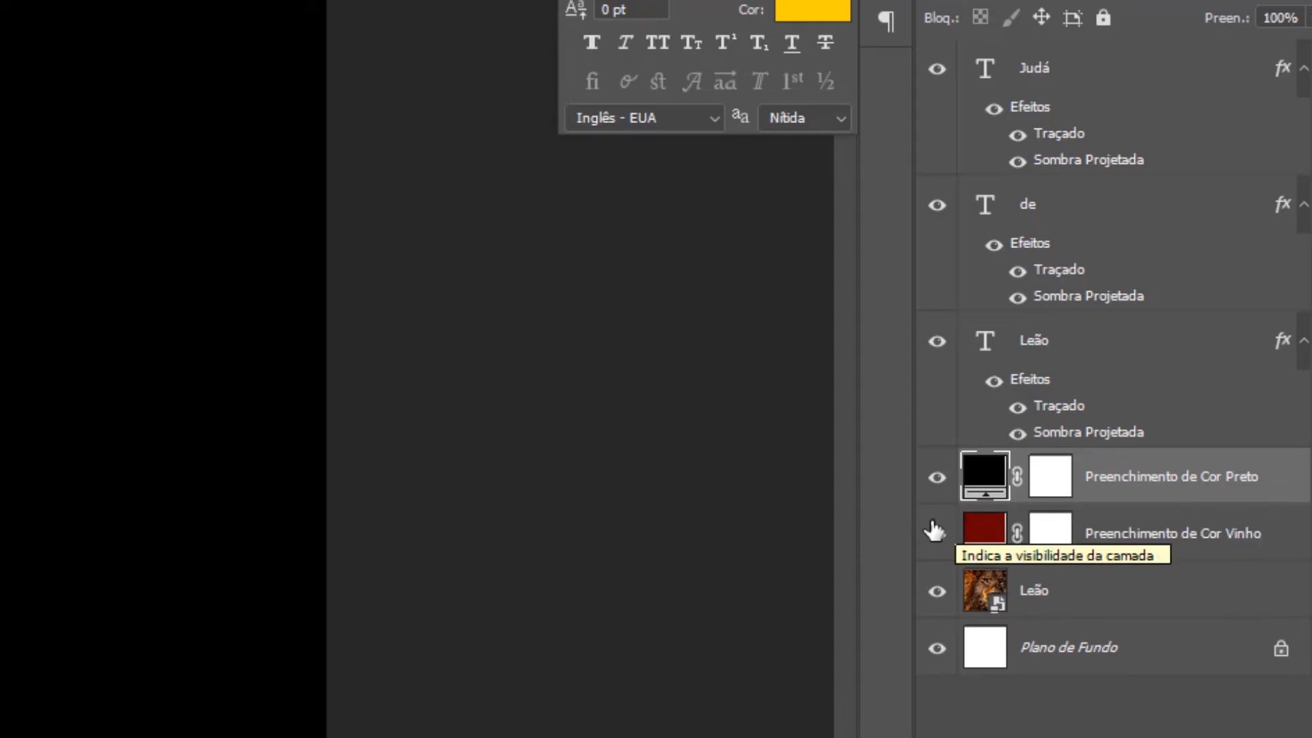
{"action": "left_click", "coordinate": [1051, 485]}
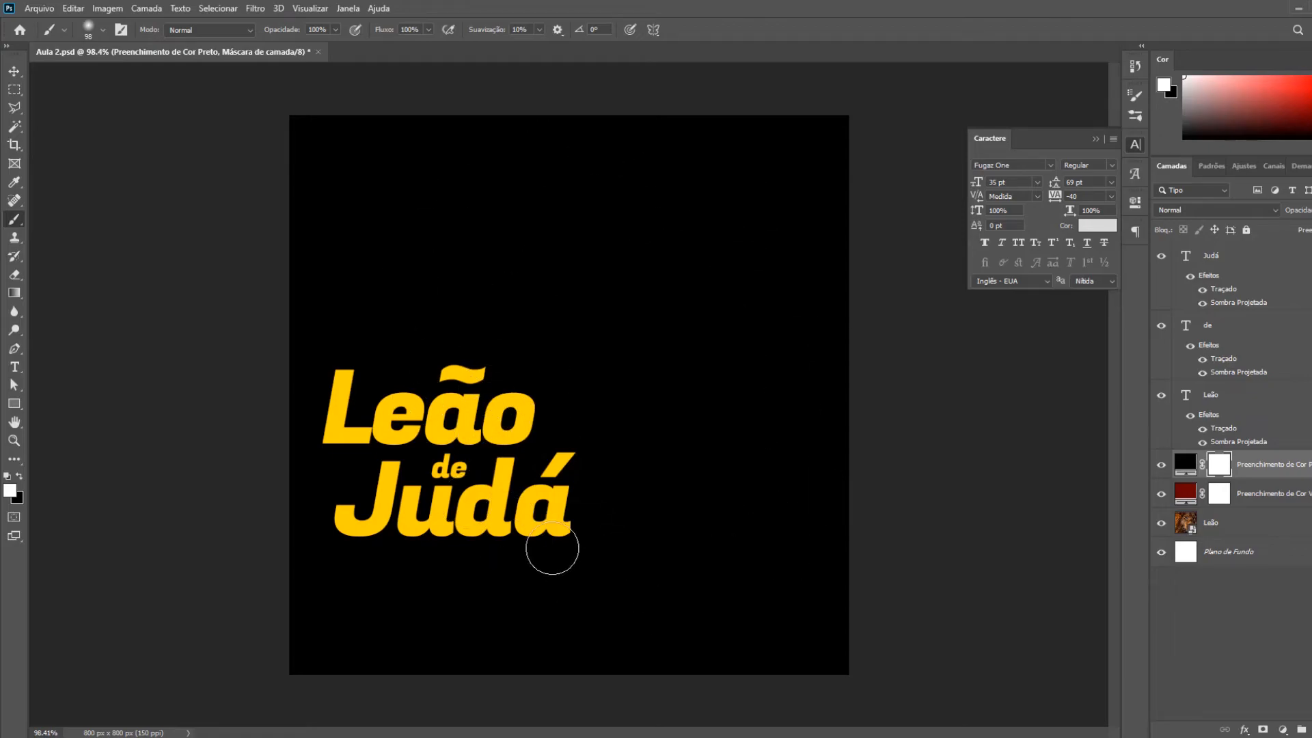
{"action": "left_click", "coordinate": [1185, 466]}
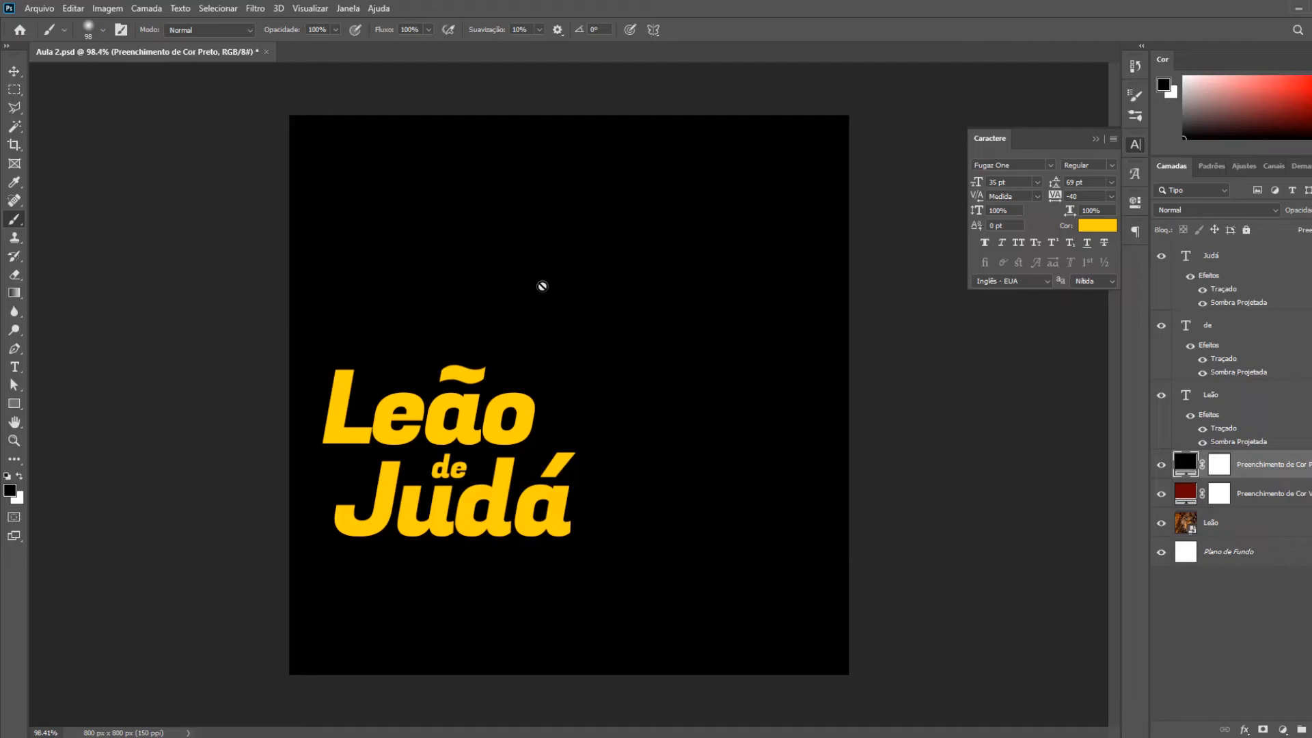
Dab black on the Preenchimento de Cor Preto layer's mask to reveal the image, and paint the same spot back with white.
{"action": "left_click", "coordinate": [1221, 466]}
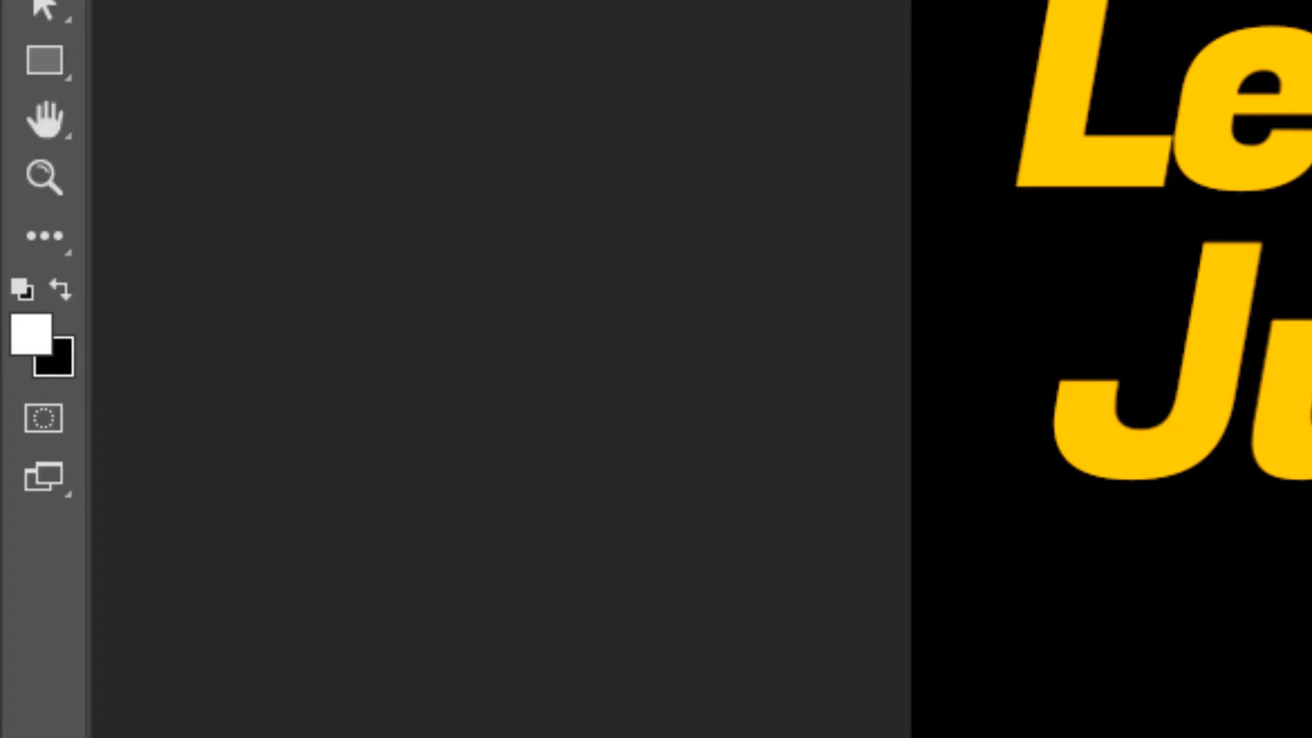
{"action": "left_click", "coordinate": [63, 283]}
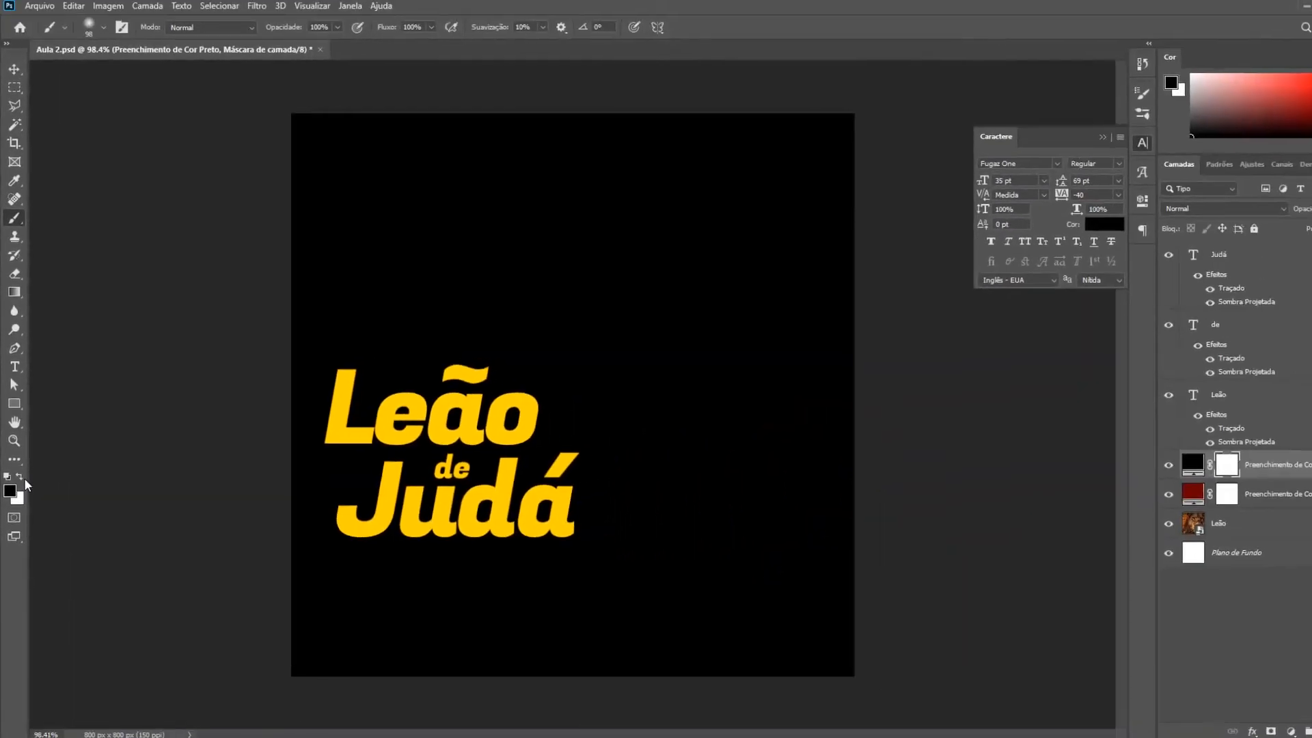
{"action": "left_click", "coordinate": [698, 295]}
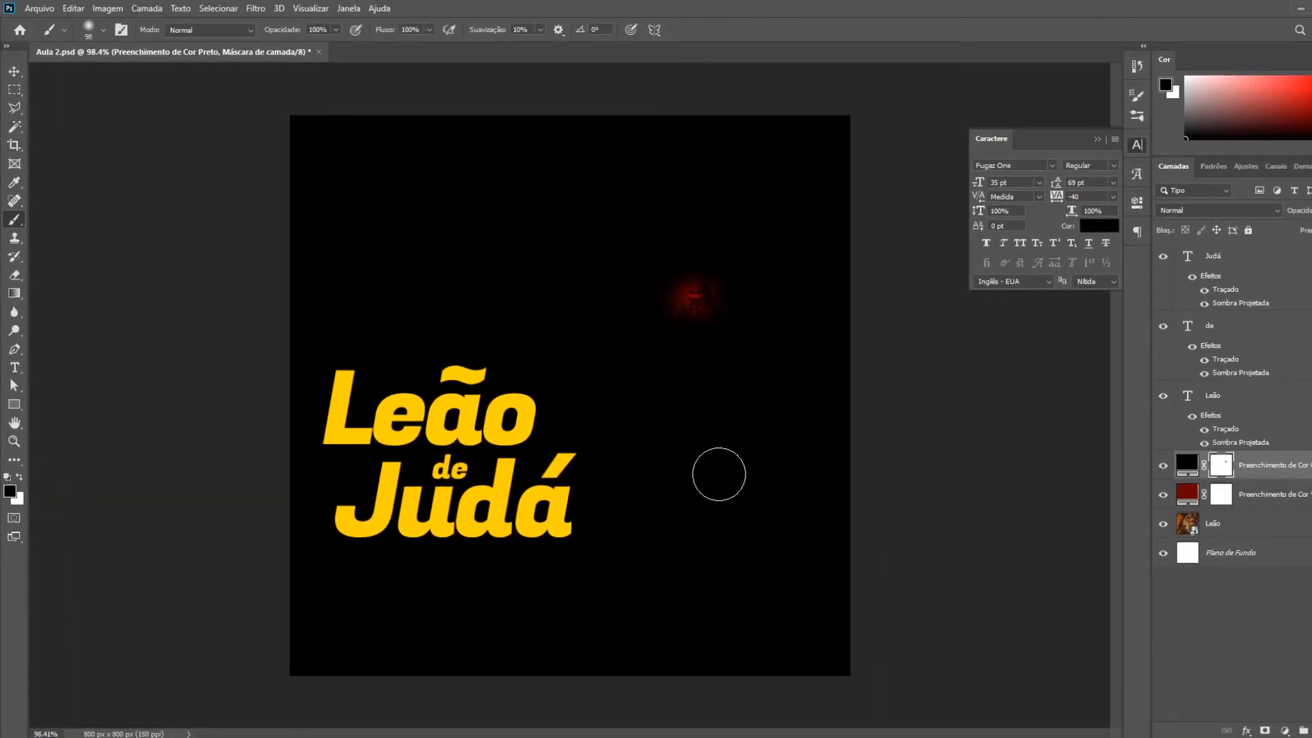
{"action": "left_click", "coordinate": [19, 478]}
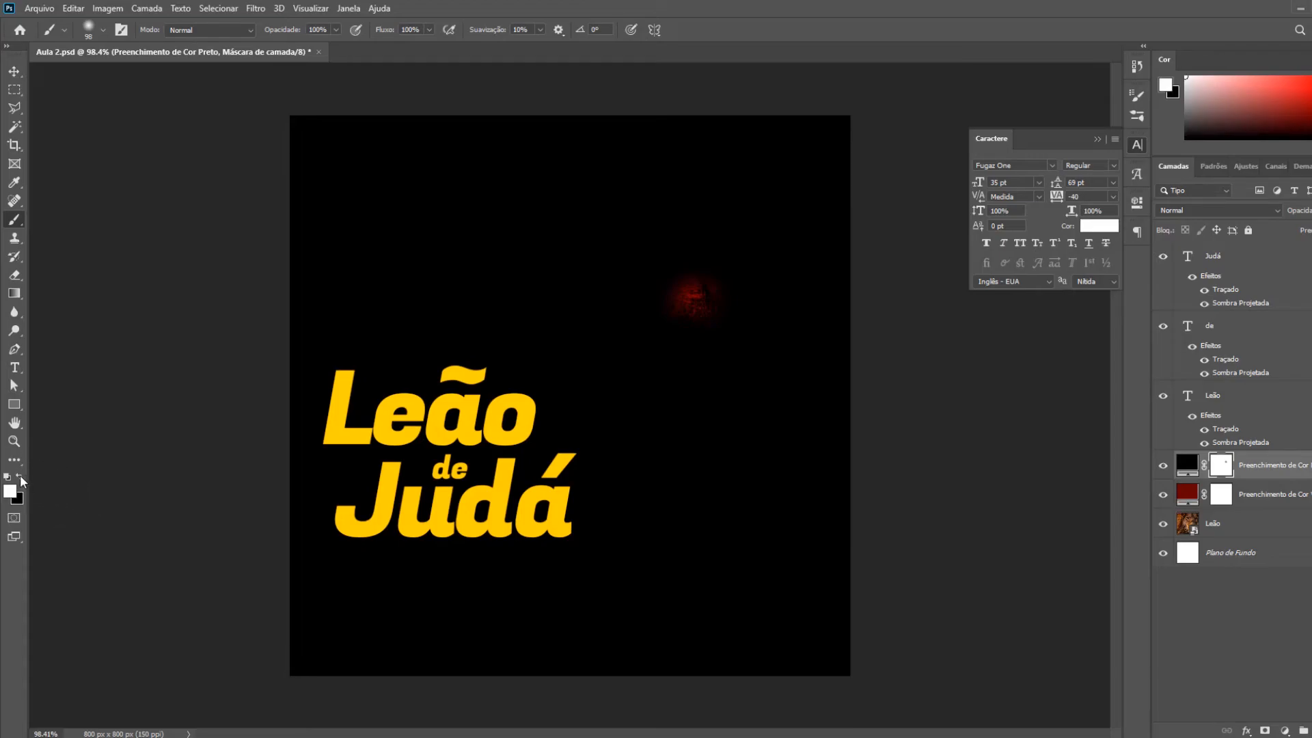
{"action": "left_click", "coordinate": [695, 302]}
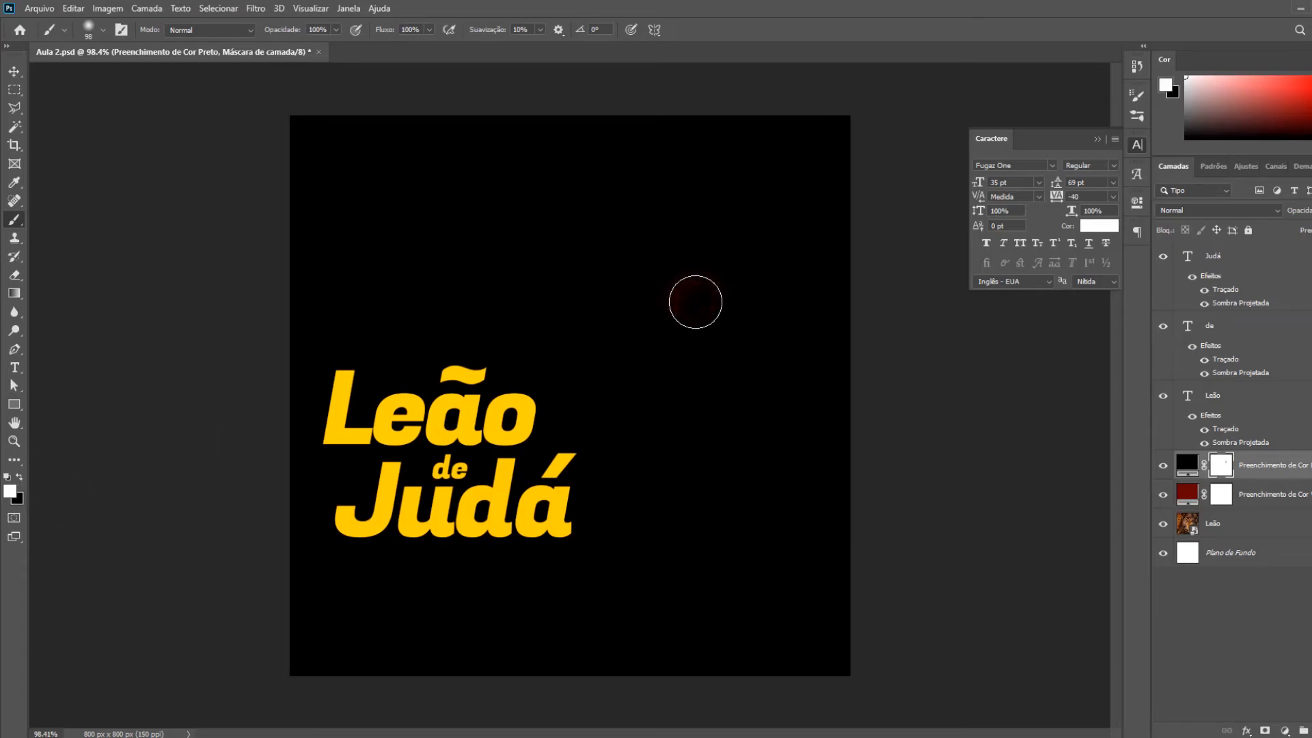
Paint black strokes on the black fill layer's mask to uncover part of the lion's face, and cover them again with white.
{"action": "left_click", "coordinate": [676, 294]}
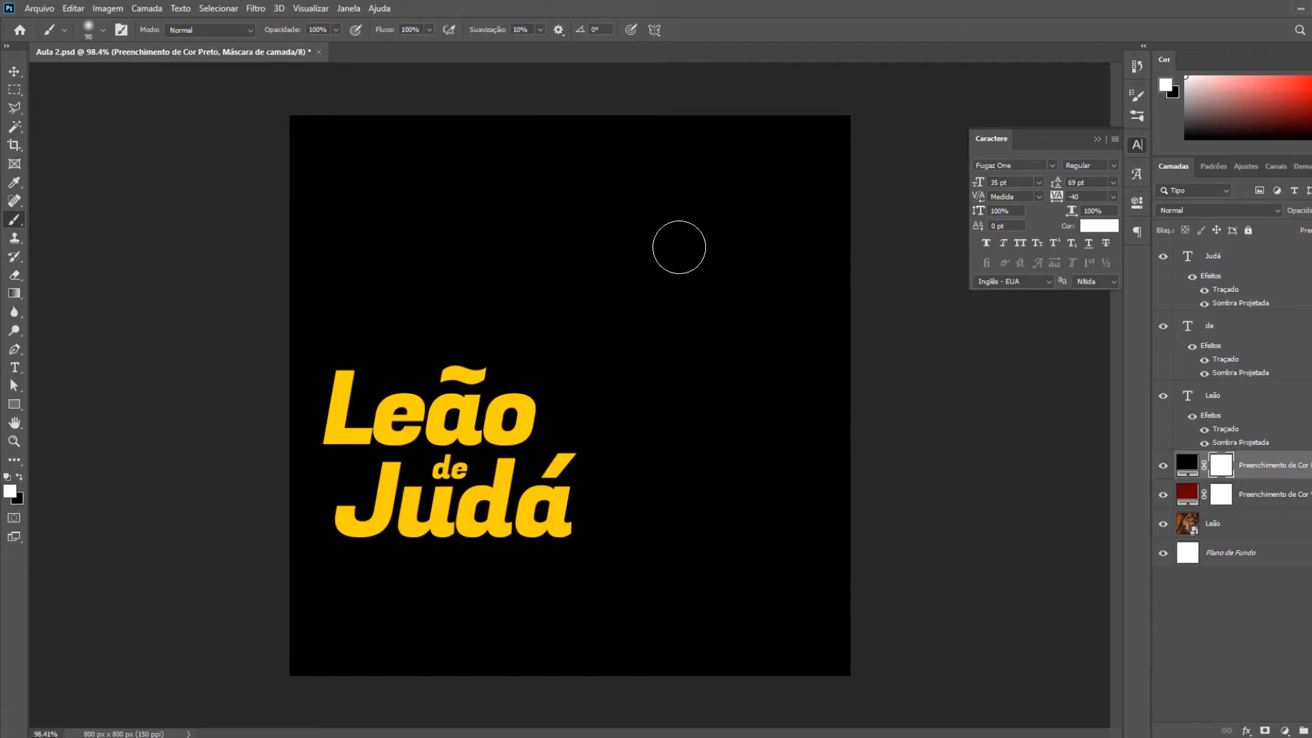
{"action": "left_click", "coordinate": [19, 476]}
{"action": "mouse_move", "coordinate": [629, 285]}
{"action": "left_mouse_down"}
{"action": "mouse_move", "coordinate": [612, 278]}
{"action": "mouse_move", "coordinate": [653, 301]}
{"action": "mouse_move", "coordinate": [634, 301]}
{"action": "left_mouse_up"}
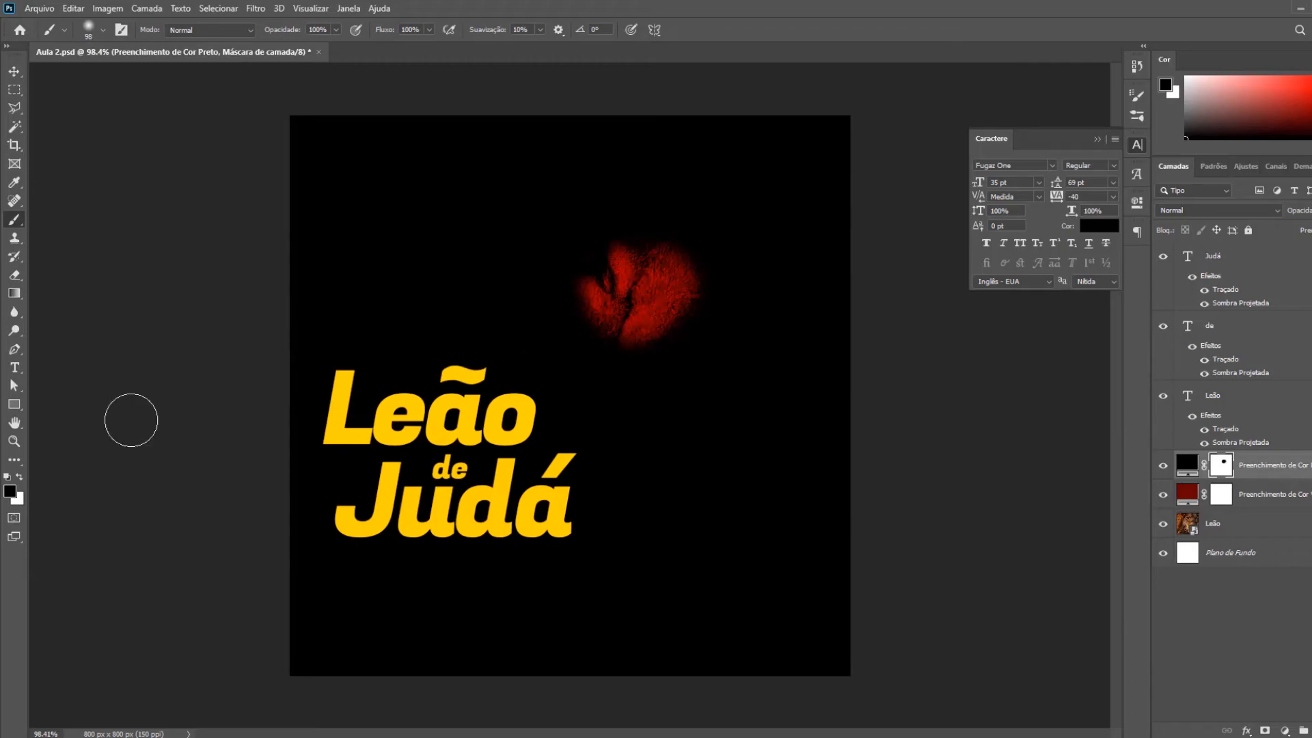
{"action": "left_click", "coordinate": [21, 476]}
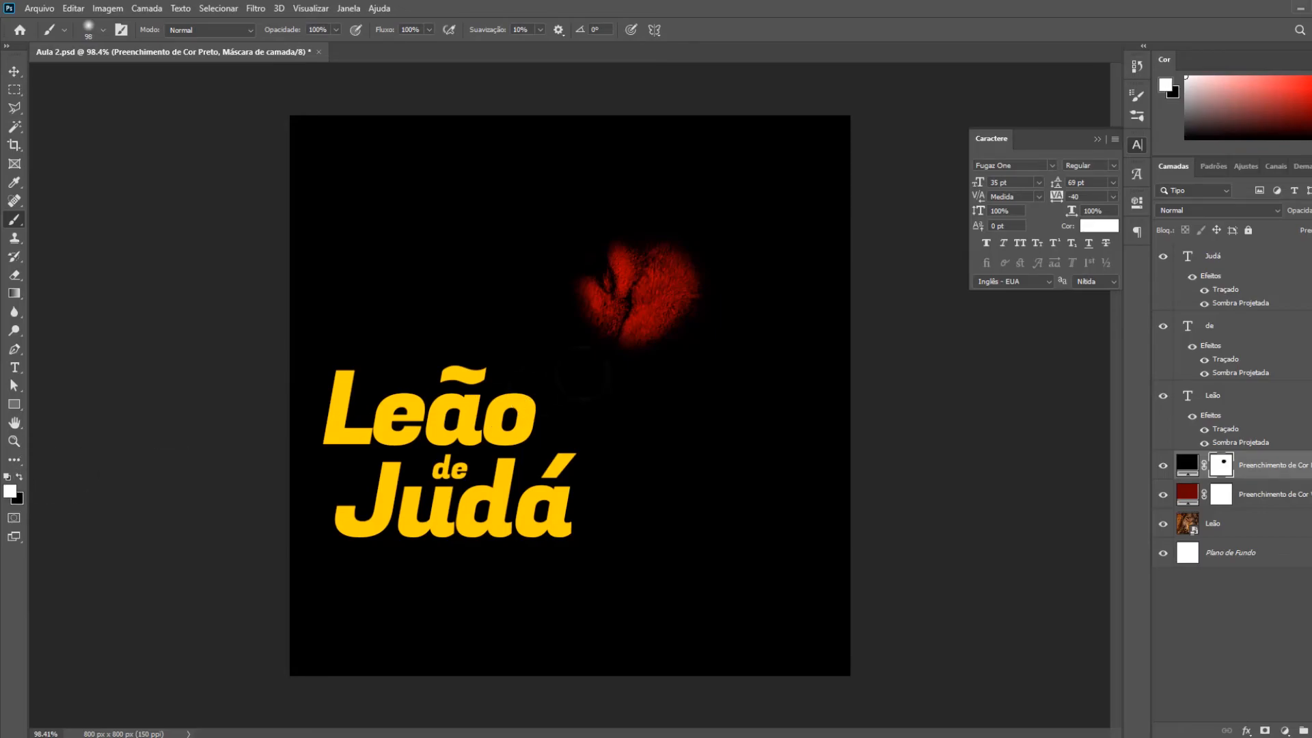
{"action": "mouse_move", "coordinate": [585, 296]}
{"action": "left_mouse_down"}
{"action": "mouse_move", "coordinate": [650, 298]}
{"action": "mouse_move", "coordinate": [679, 293]}
{"action": "left_mouse_up"}
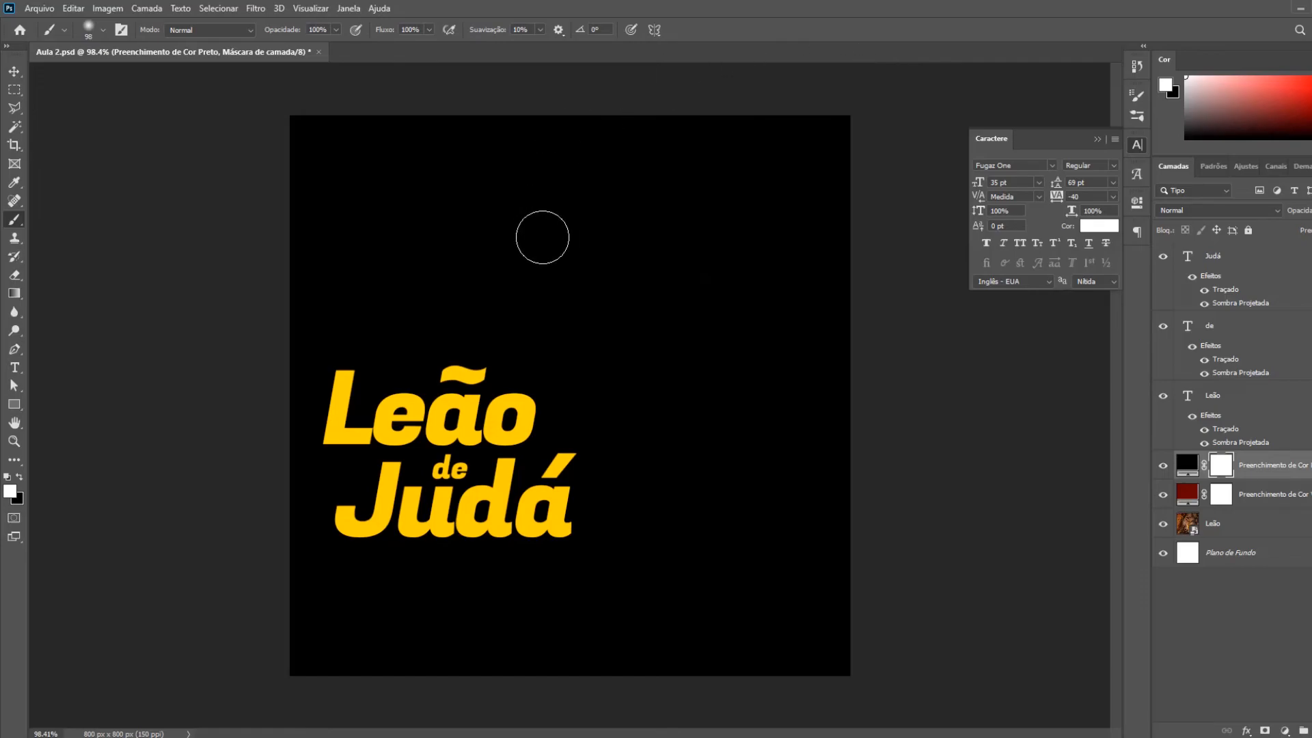
Enlarge the soft round brush to 970 px.
{"action": "left_click", "coordinate": [103, 30]}
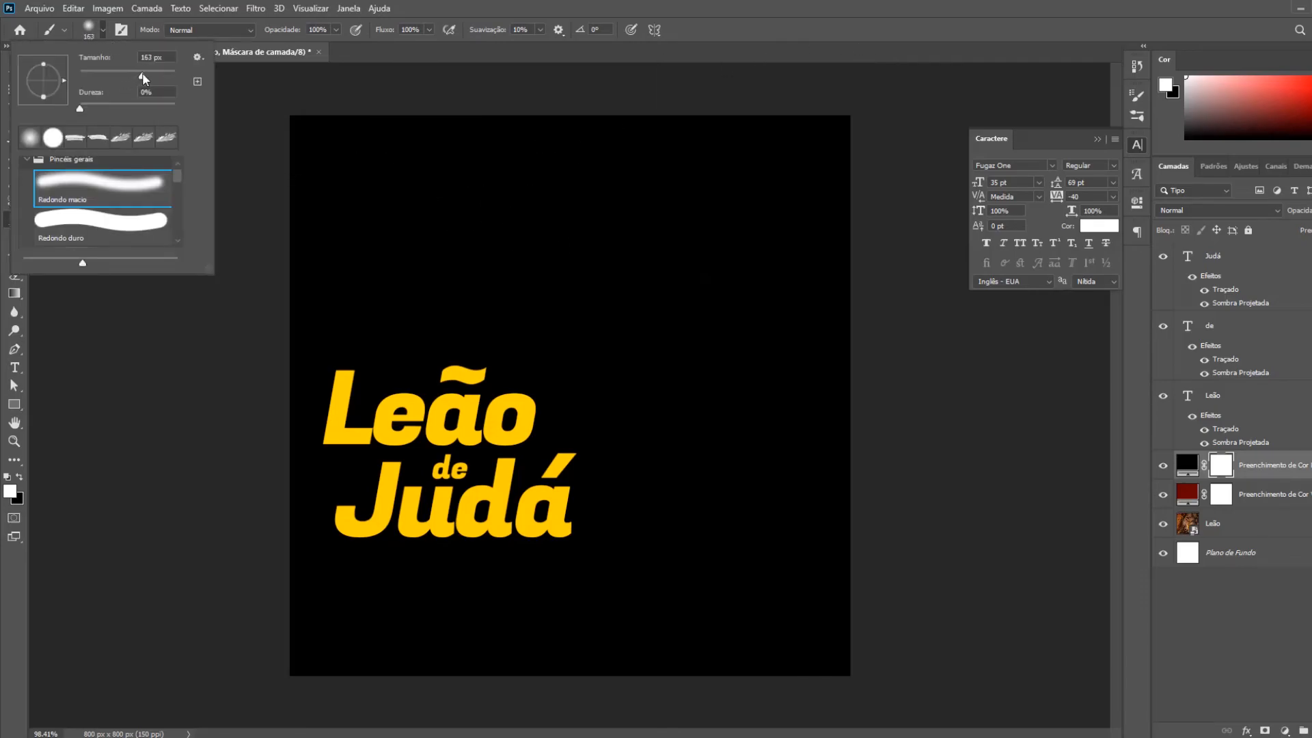
{"action": "left_click_drag", "start_coordinate": [153, 74], "coordinate": [155, 75]}
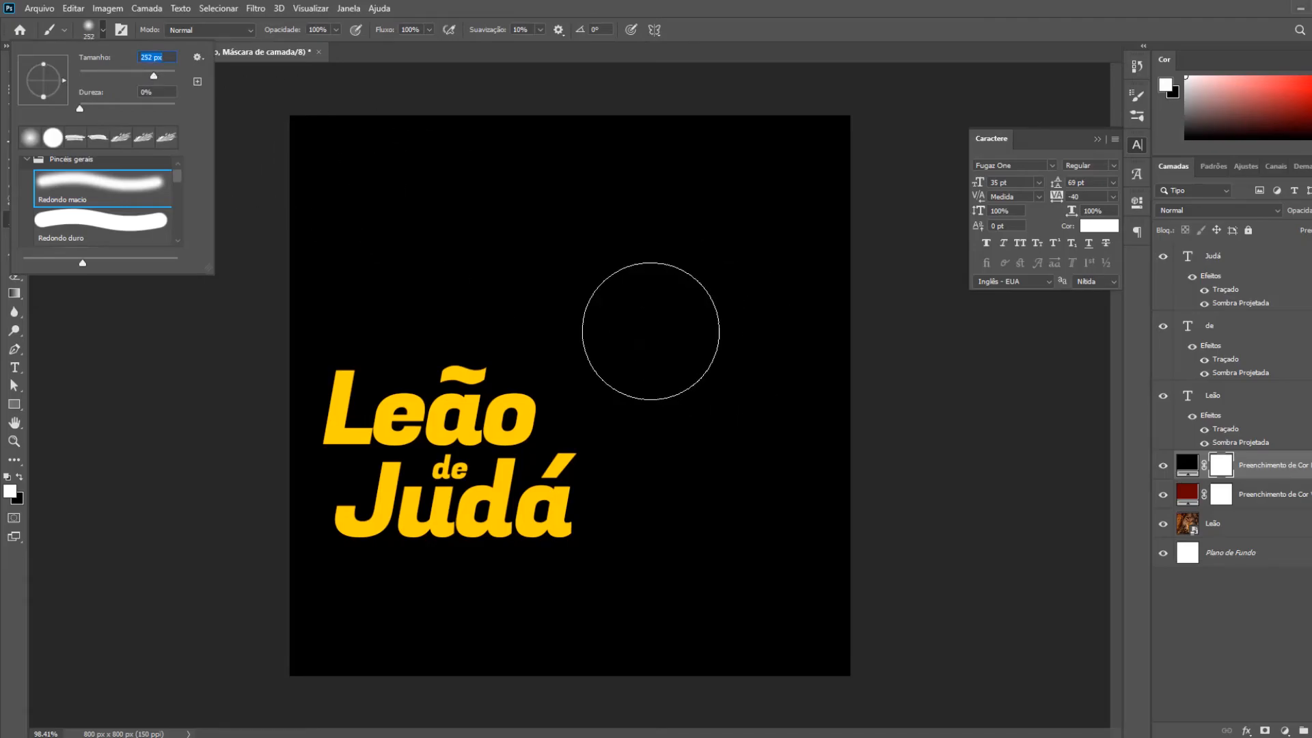
{"action": "left_click_drag", "start_coordinate": [161, 73], "coordinate": [166, 75]}
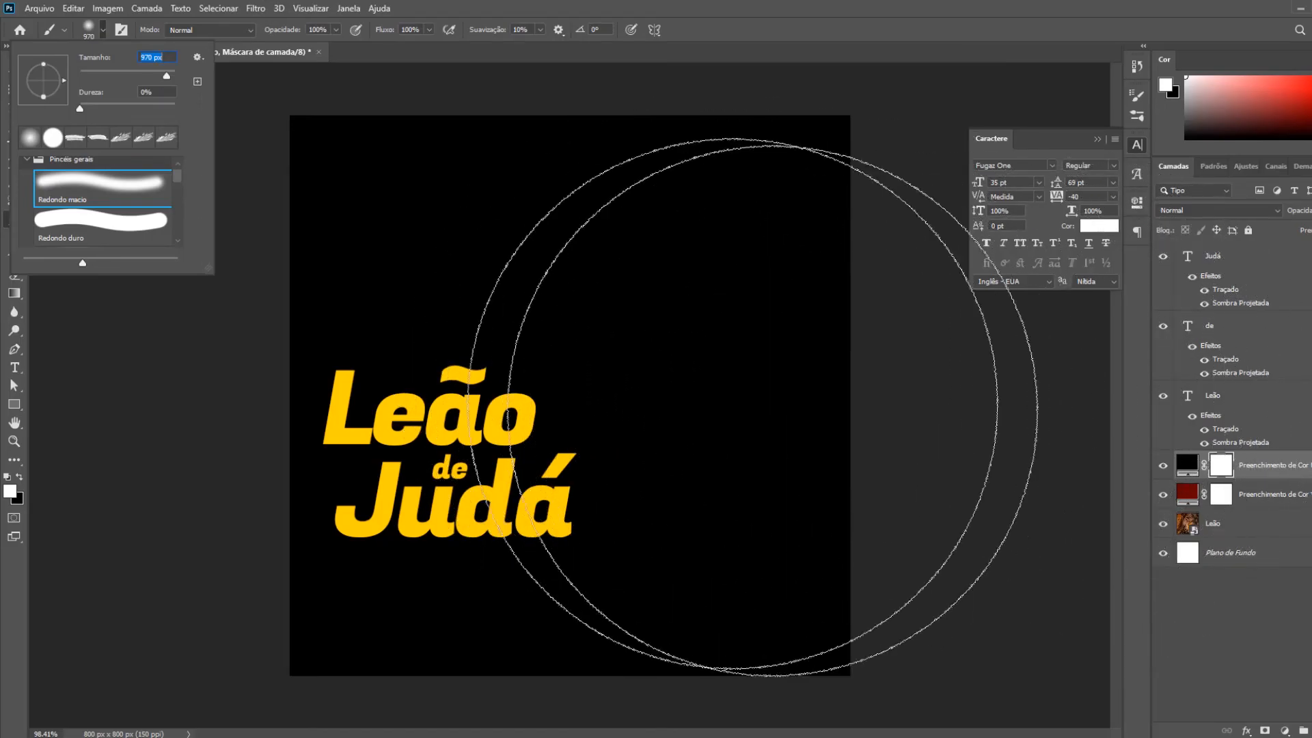
{"action": "left_click", "coordinate": [650, 367]}
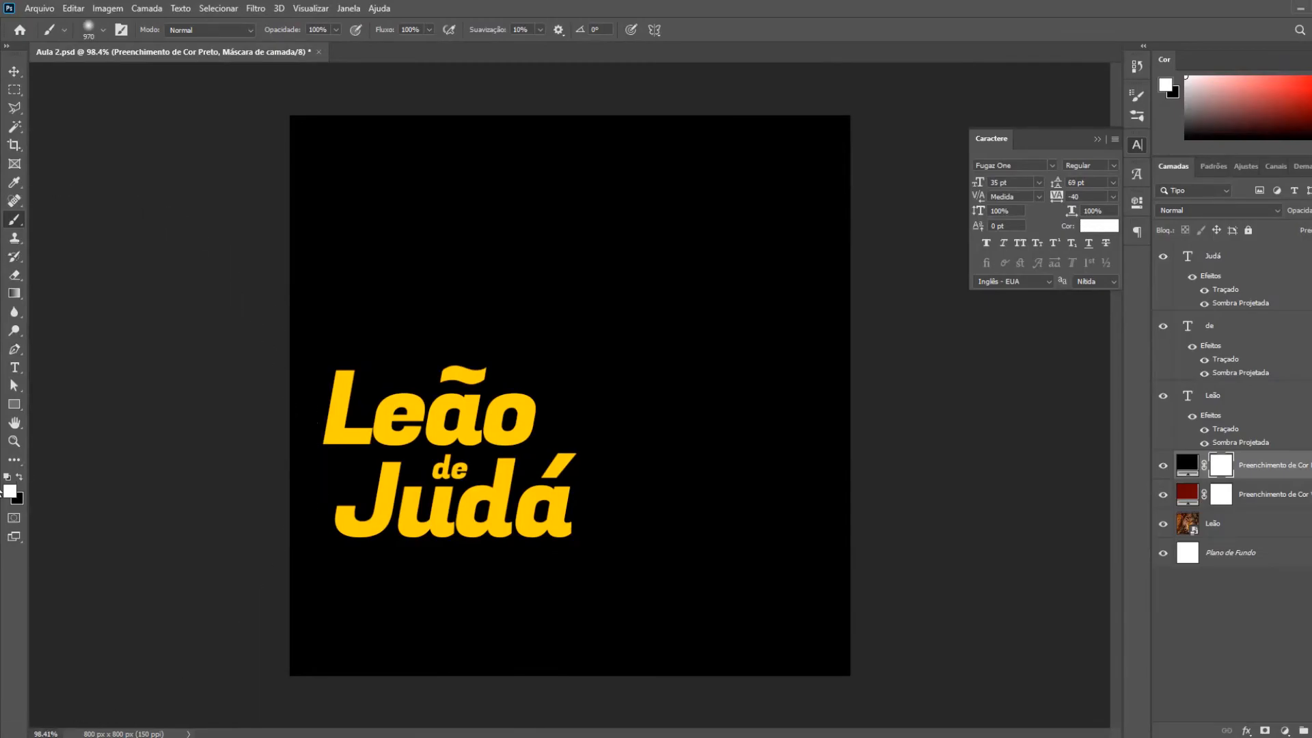
Paint black with the large soft brush on the black fill layer's mask, revealing the lion's face while keeping the edges dark.
{"action": "left_click", "coordinate": [19, 477]}
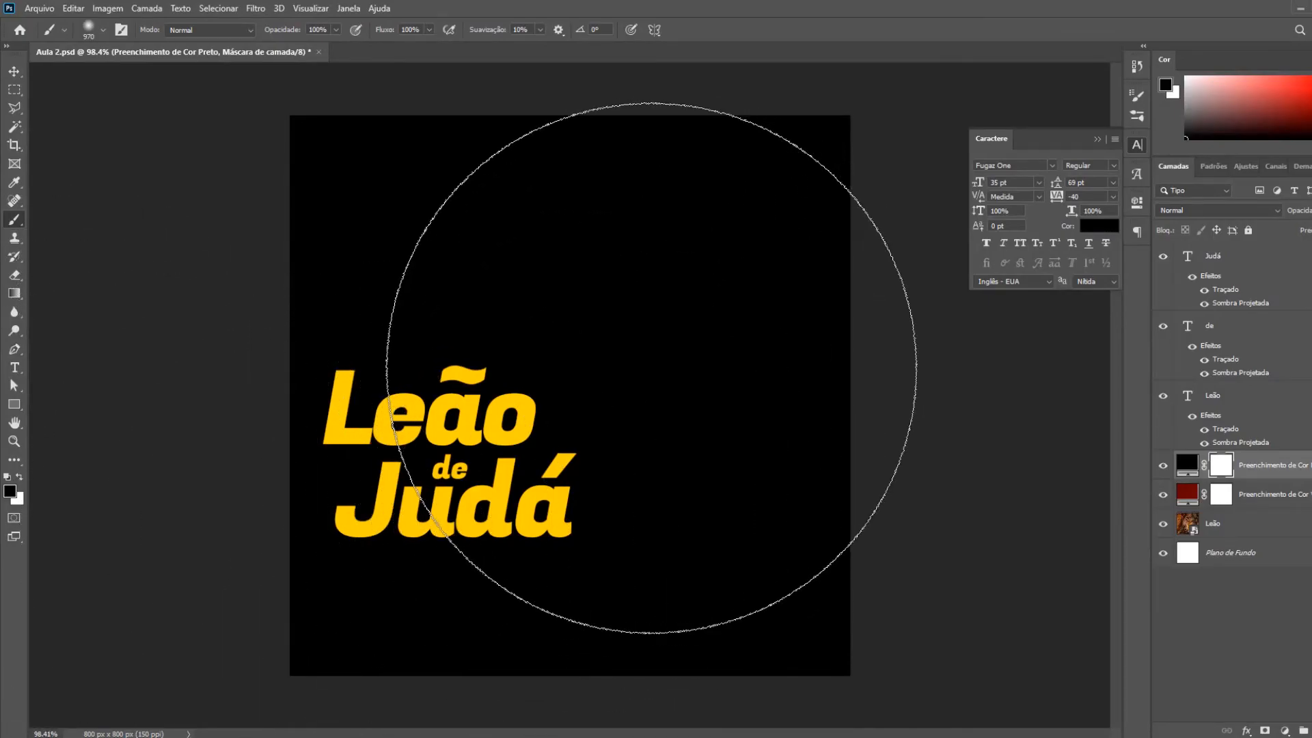
{"action": "left_click", "coordinate": [652, 368]}
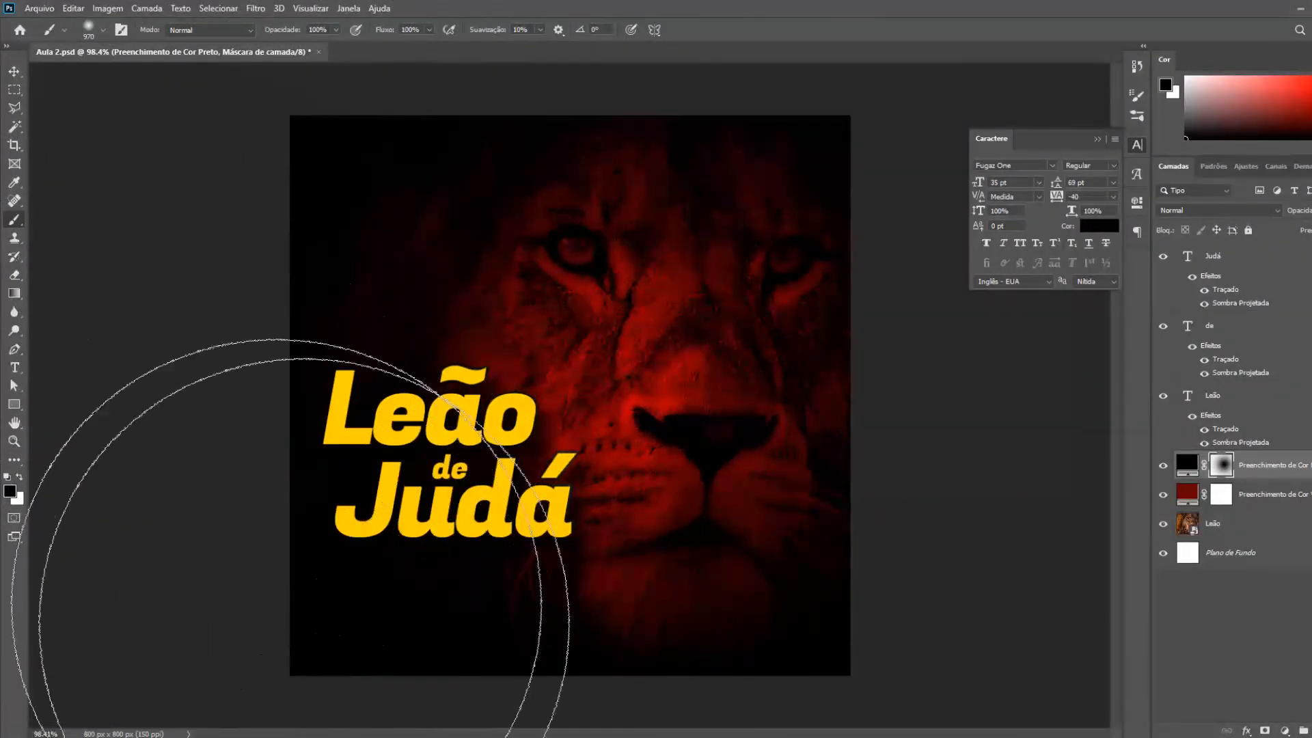
{"action": "left_click_drag", "start_coordinate": [360, 661], "coordinate": [879, 639]}
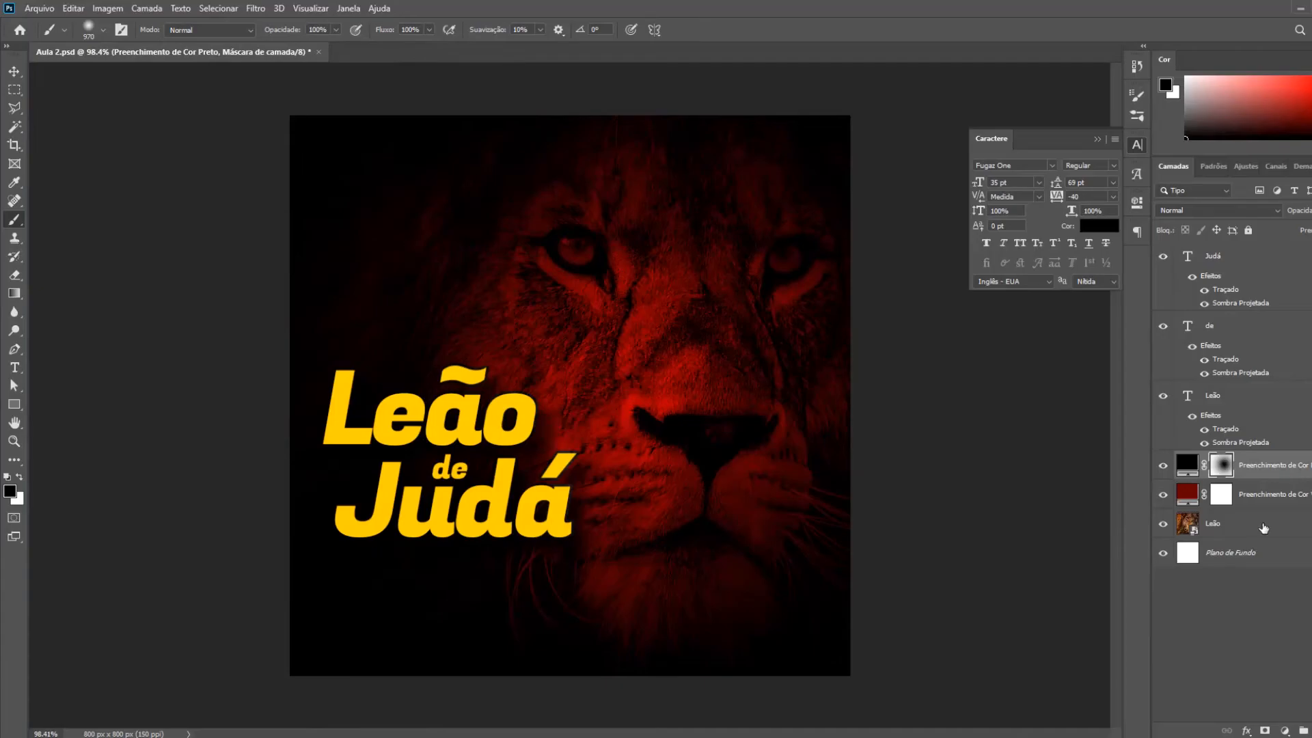
Disable the black fill layer's mask and enable it again to compare the image with and without it.
{"action": "right_click", "coordinate": [1223, 466]}
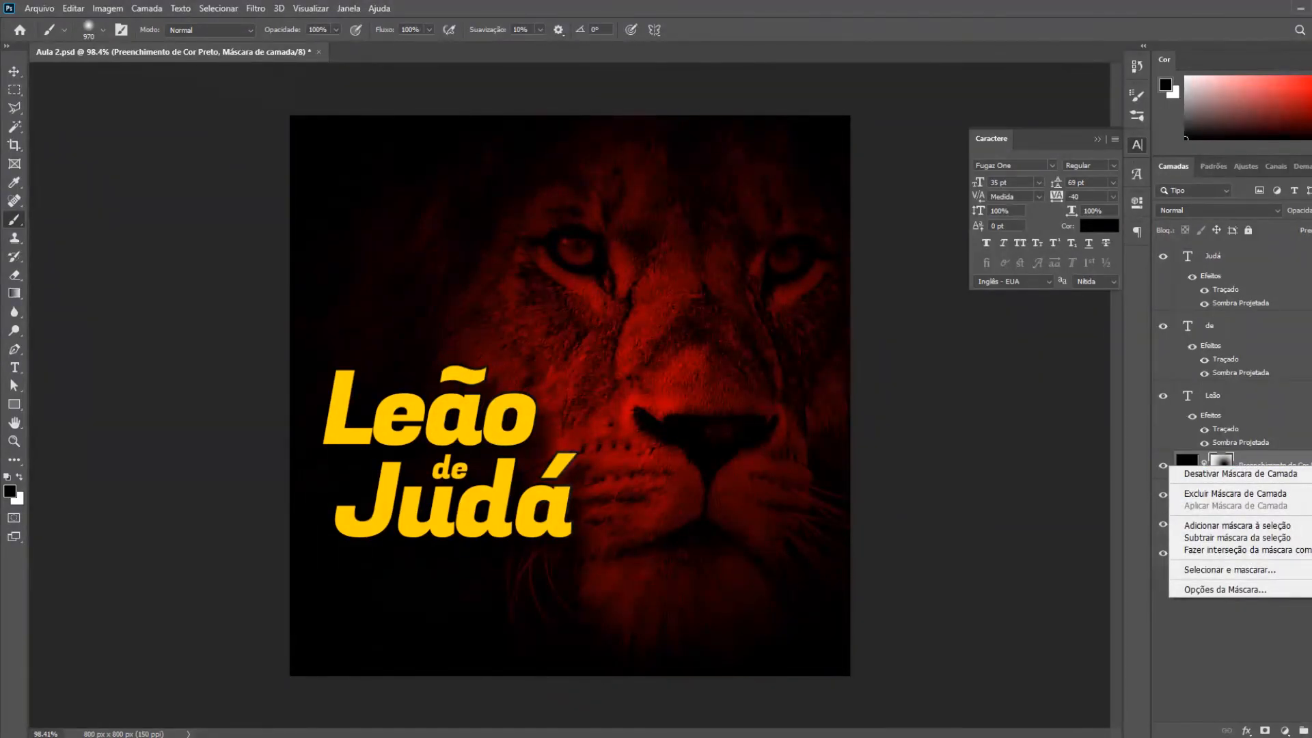
{"action": "left_click", "coordinate": [1248, 474]}
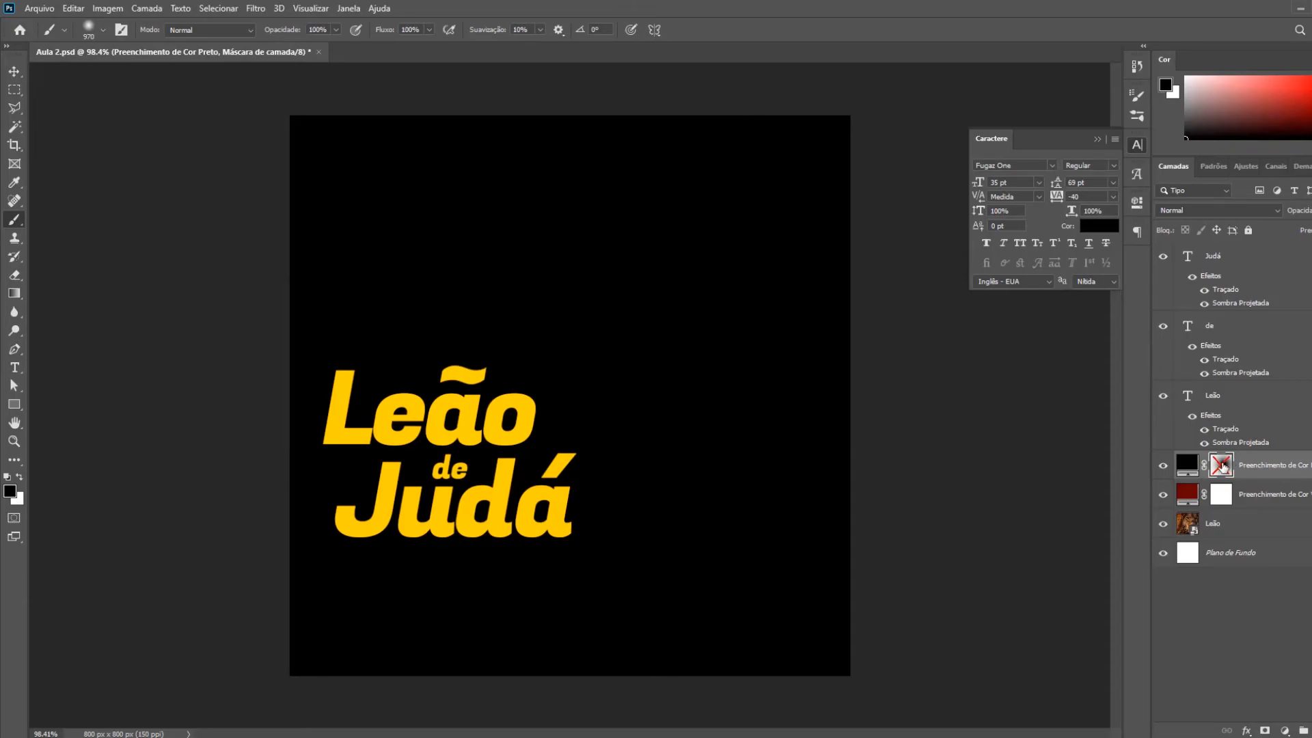
{"action": "right_click", "coordinate": [1221, 467]}
{"action": "left_click", "coordinate": [1225, 476]}
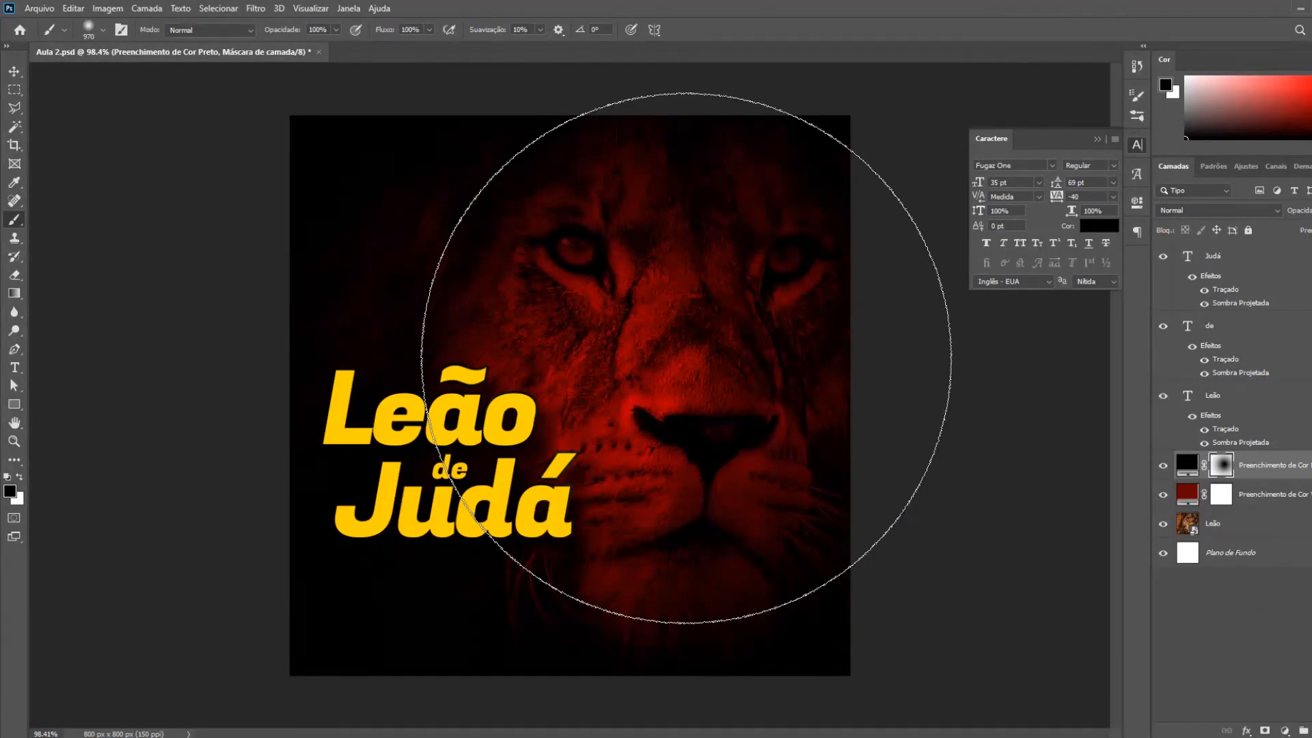
Brighten the lion's face with more black dabs around the nose on the black fill layer's mask, and switch to the Move tool.
{"action": "mouse_move", "coordinate": [685, 357]}
{"action": "left_mouse_down"}
{"action": "mouse_move", "coordinate": [632, 373]}
{"action": "mouse_move", "coordinate": [676, 372]}
{"action": "left_mouse_up"}
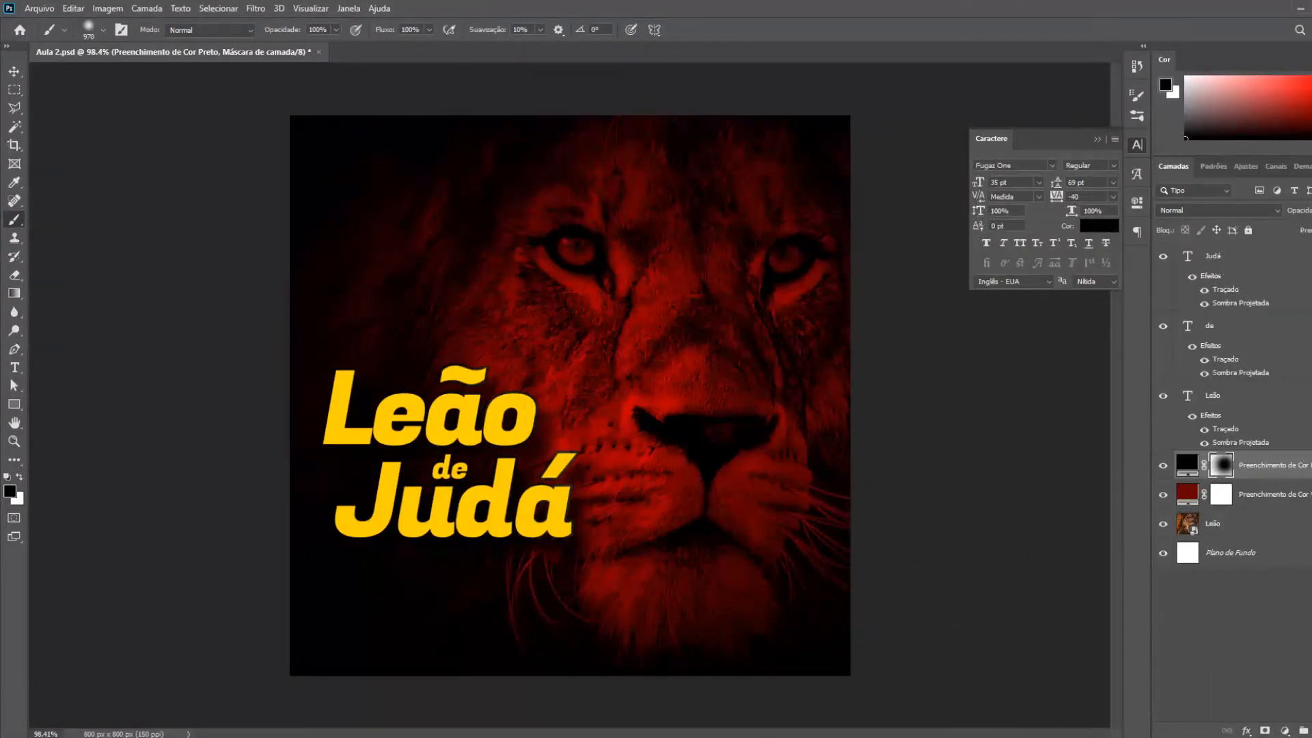
{"action": "left_click", "coordinate": [698, 384]}
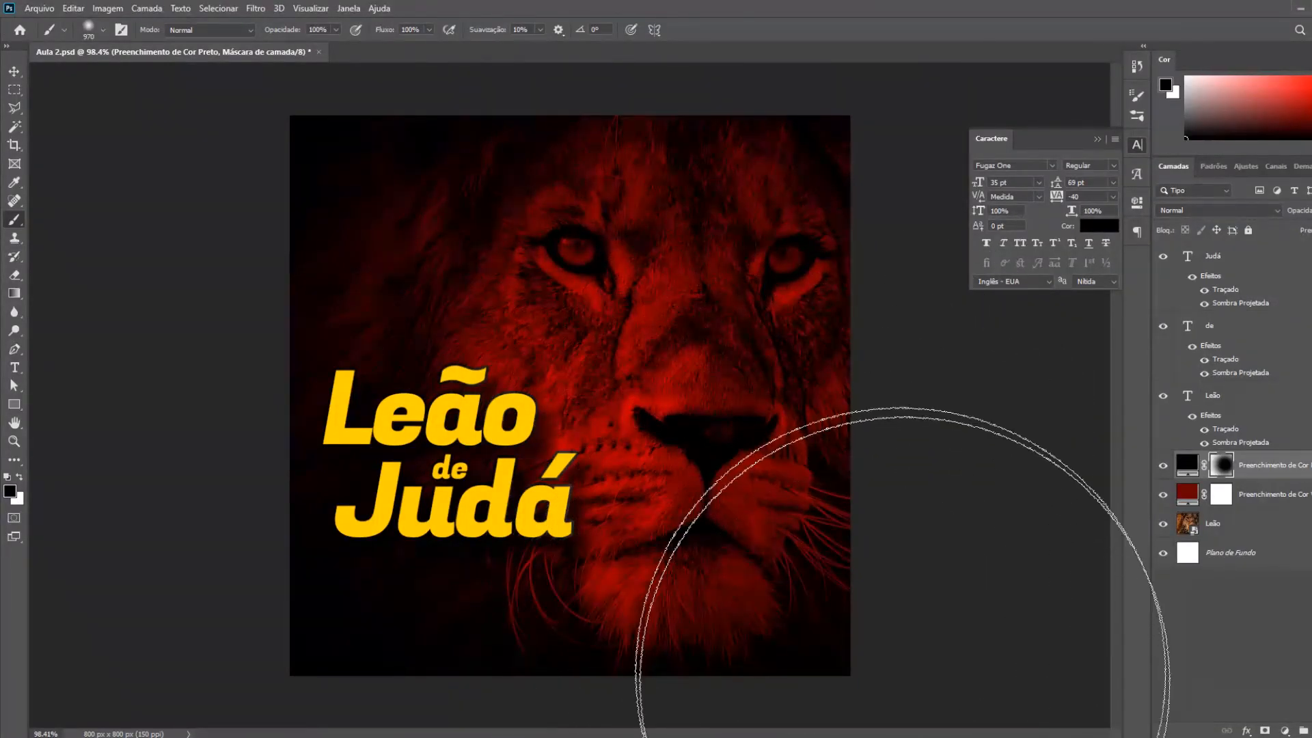
{"action": "left_click", "coordinate": [13, 71]}
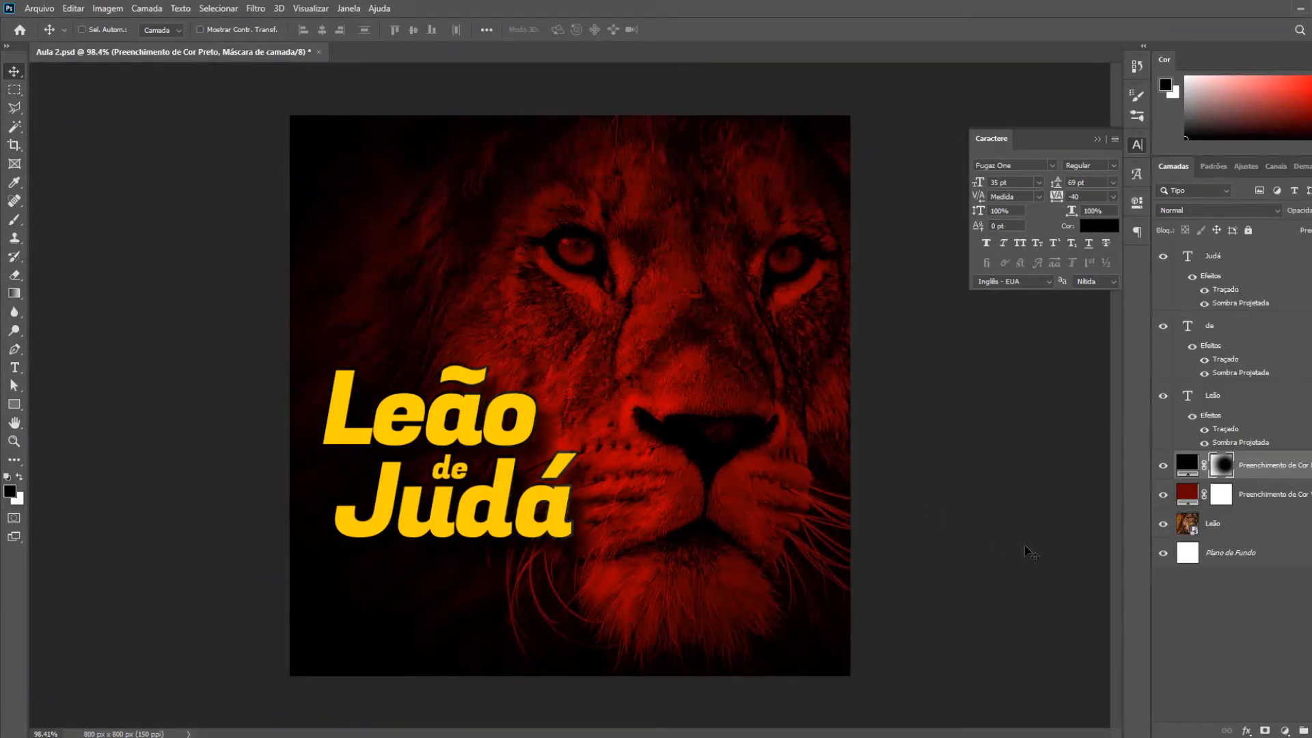
Hide the red and black fill layers and turn off the effects of the Leão, de and Judá text layers.
{"action": "left_click", "coordinate": [1162, 494]}
{"action": "left_click", "coordinate": [1162, 465]}
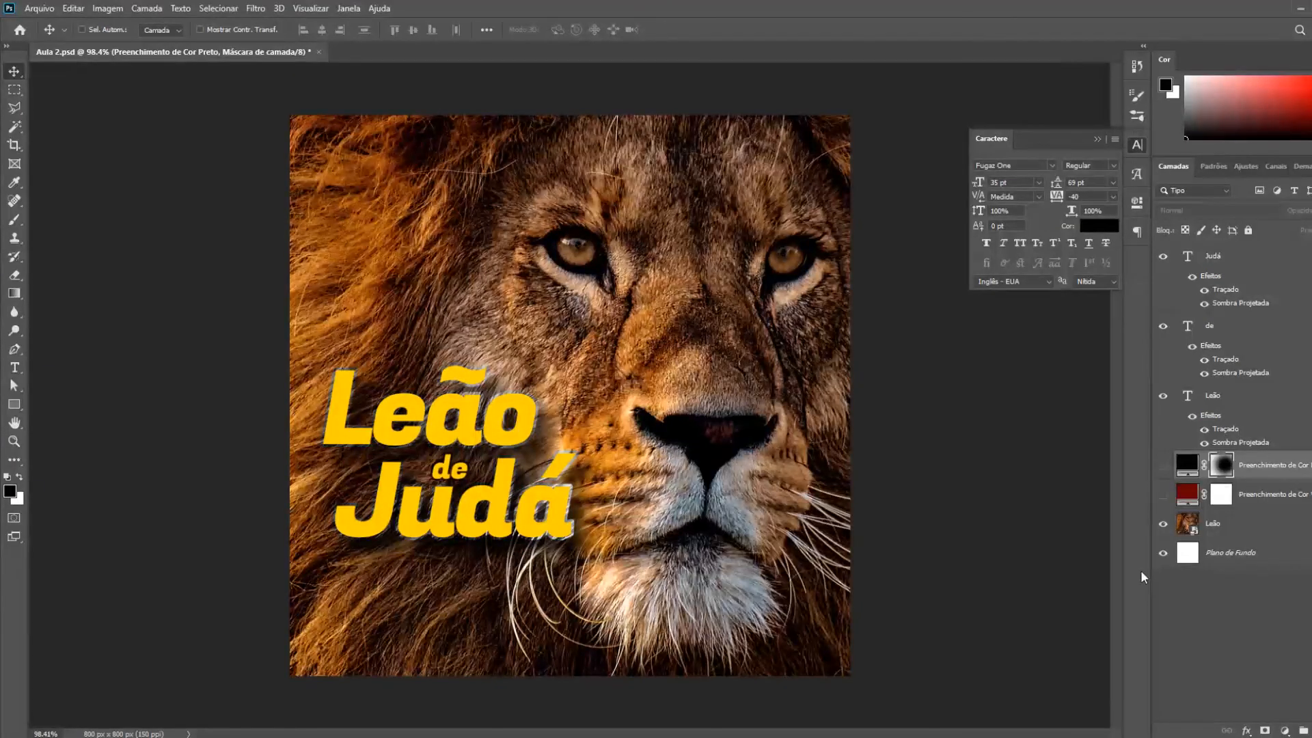
{"action": "left_click", "coordinate": [1193, 415]}
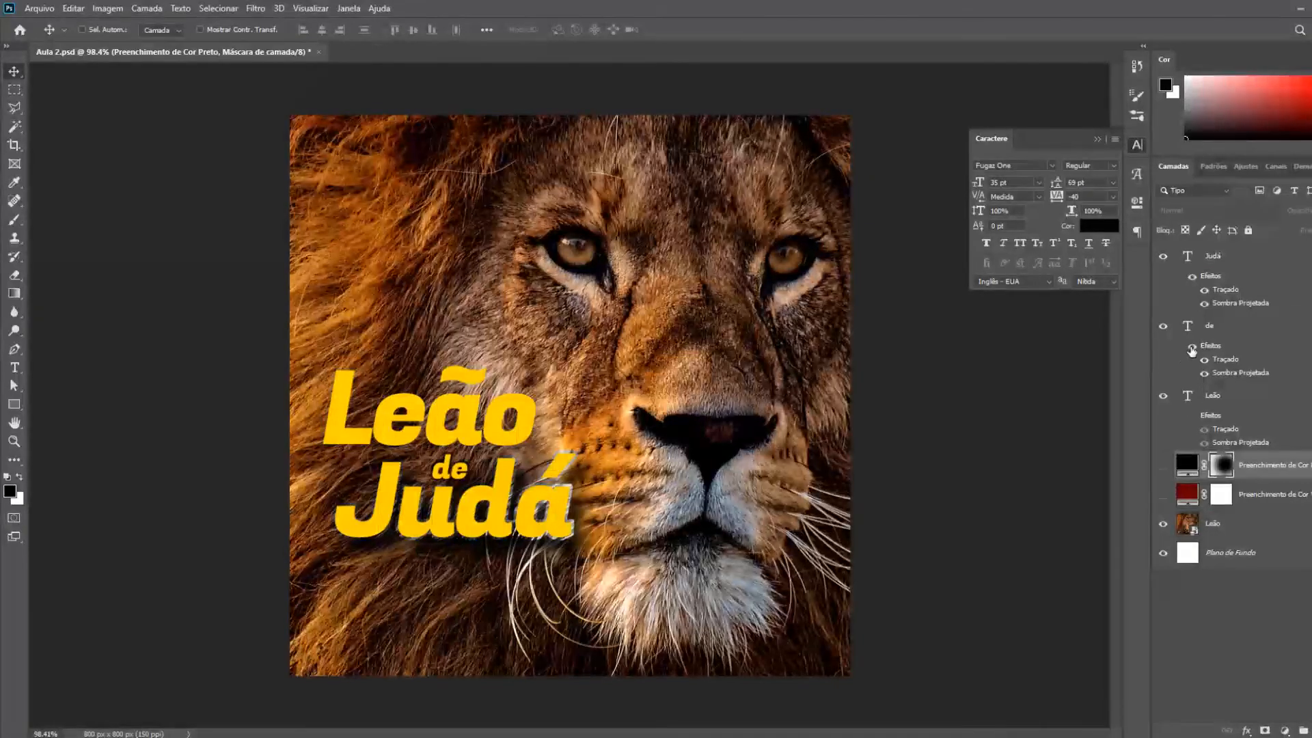
{"action": "left_click", "coordinate": [1191, 276]}
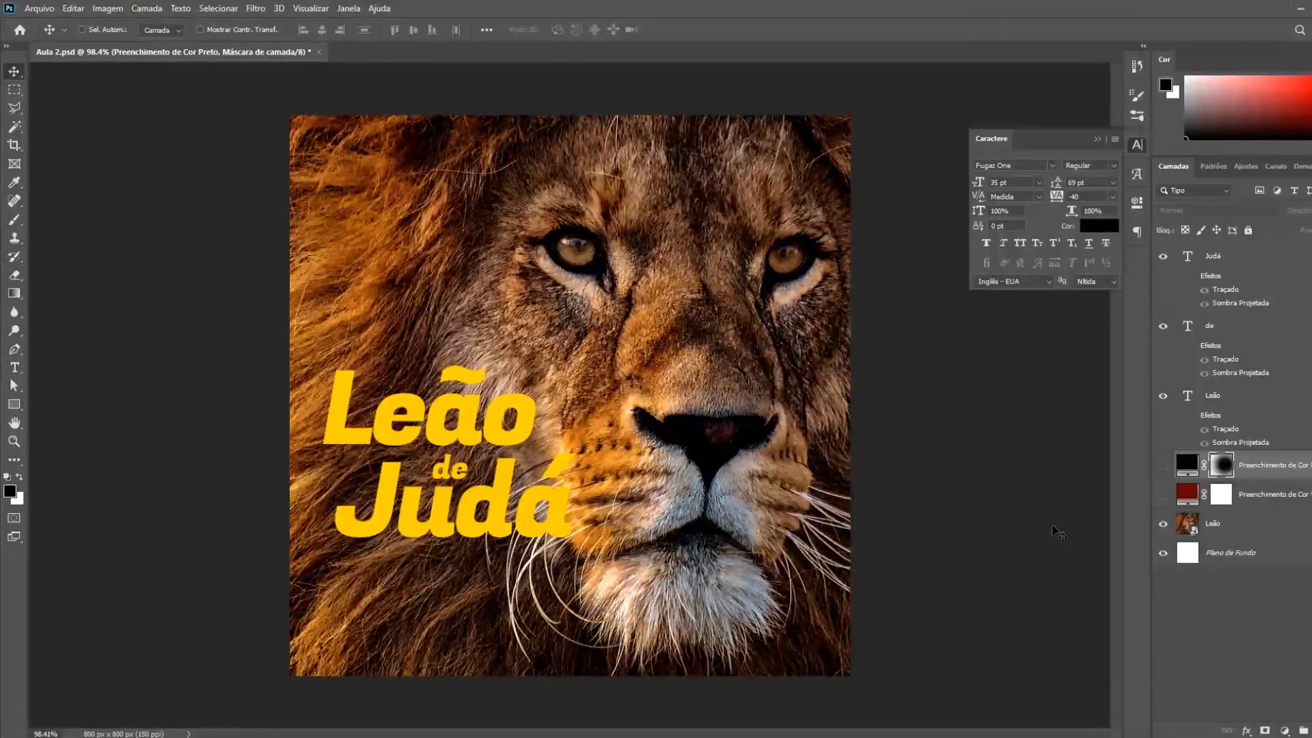
Stamp all visible layers into a new layer above Judá, and hide that stamped layer.
{"action": "left_click", "coordinate": [1269, 260]}
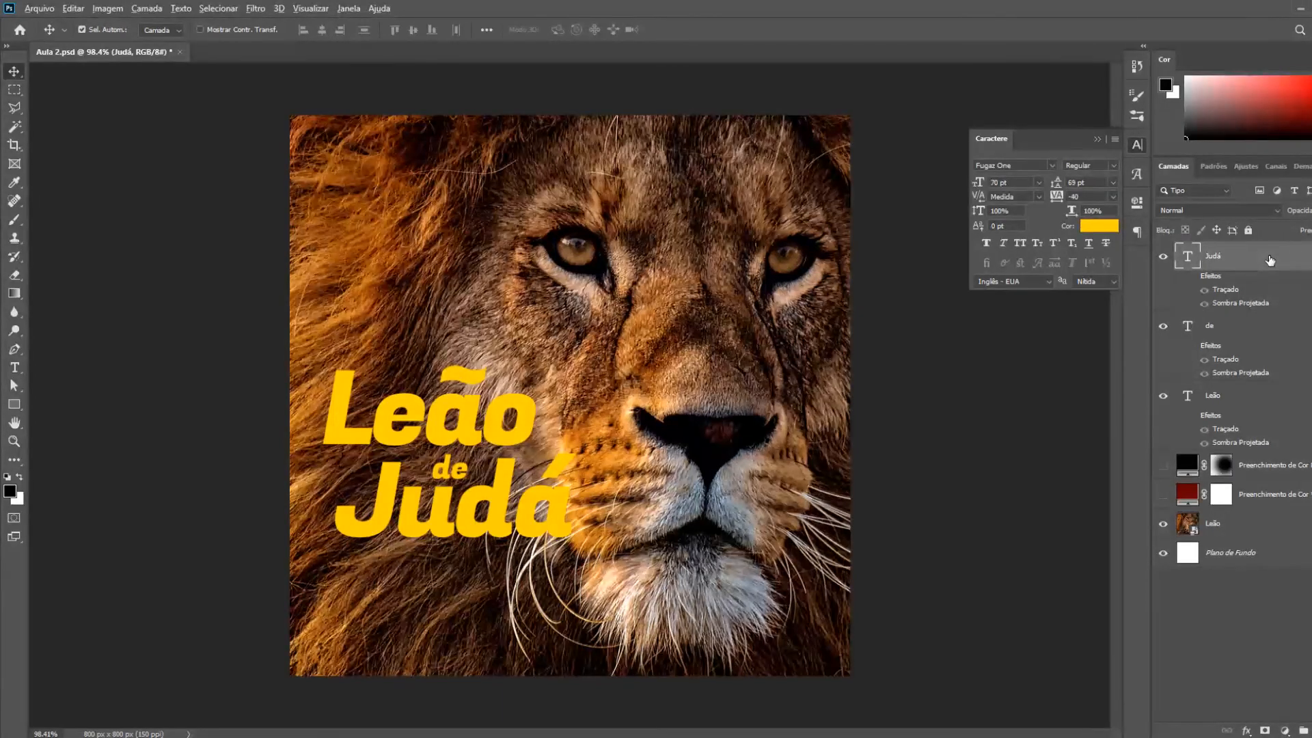
{"action": "key", "text": "ctrl+shift+alt+e"}
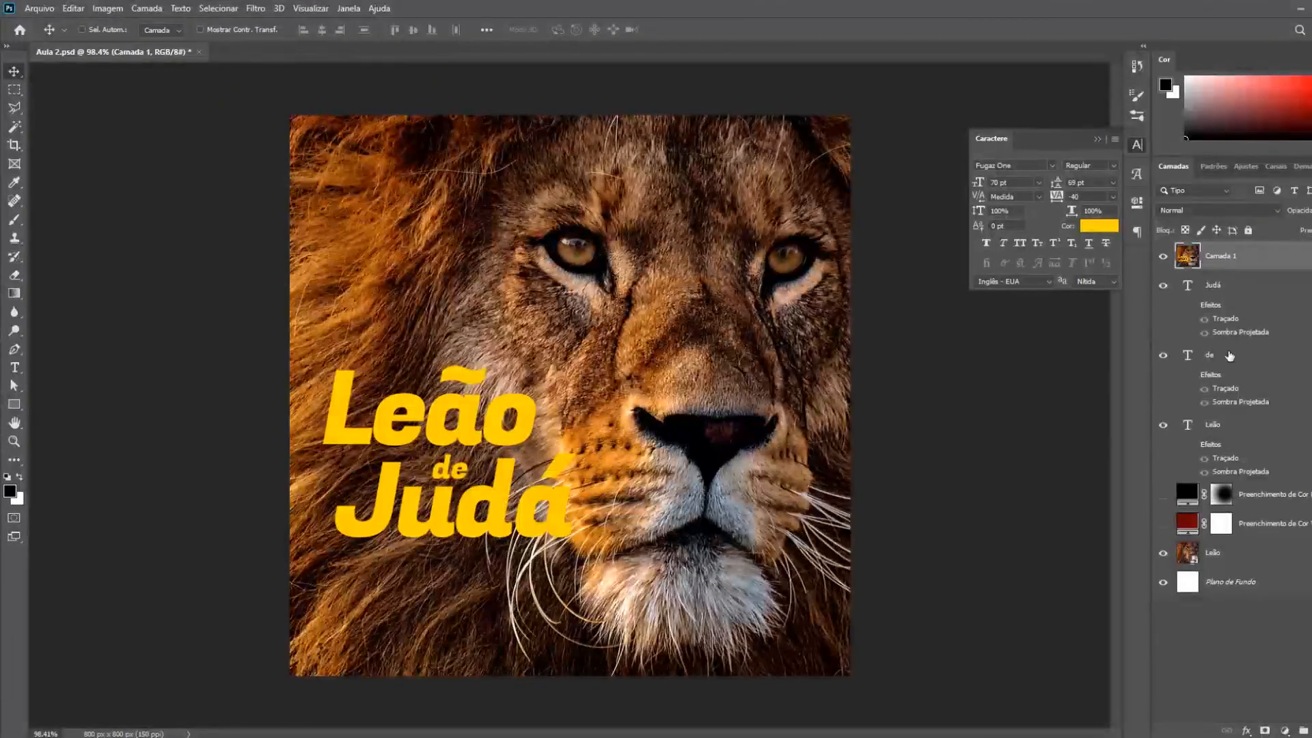
{"action": "left_click", "coordinate": [1166, 258]}
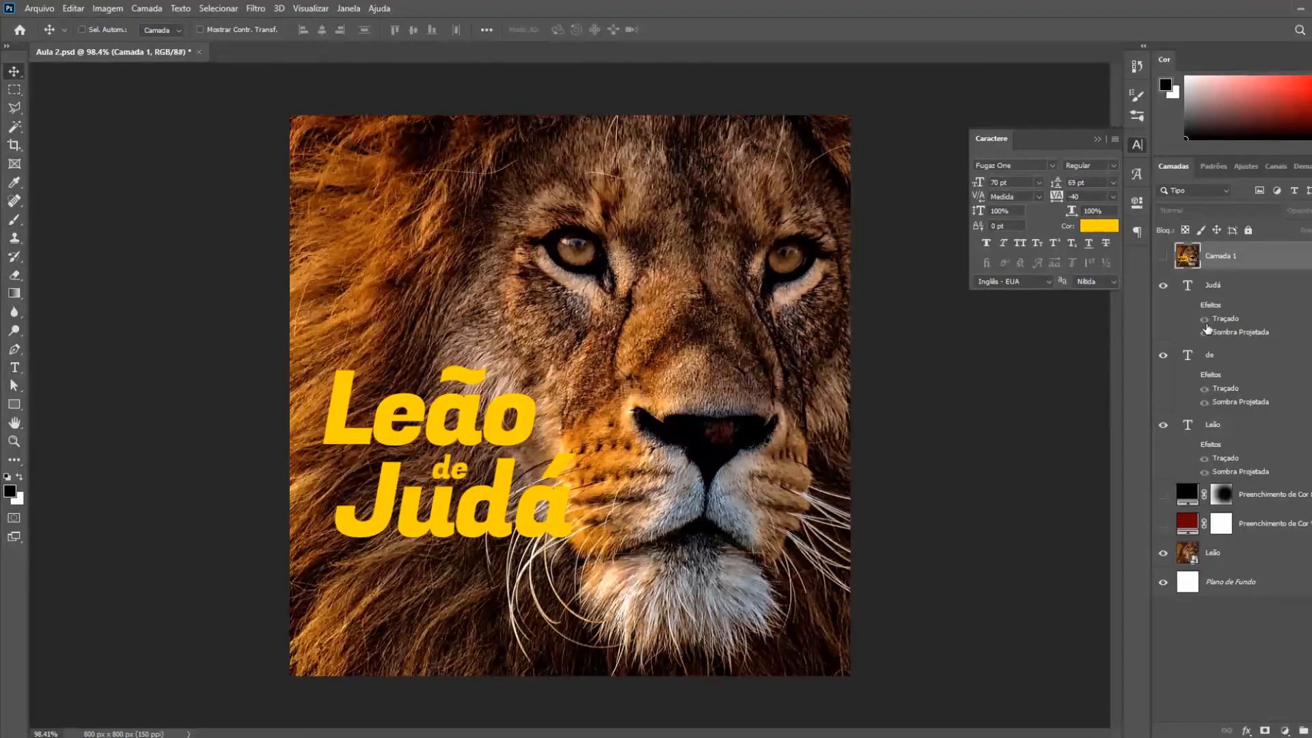
Turn the stroke back on for the Judá, de and Leão text layers, along with Judá's drop shadow.
{"action": "left_click", "coordinate": [1204, 333]}
{"action": "left_click", "coordinate": [1204, 334]}
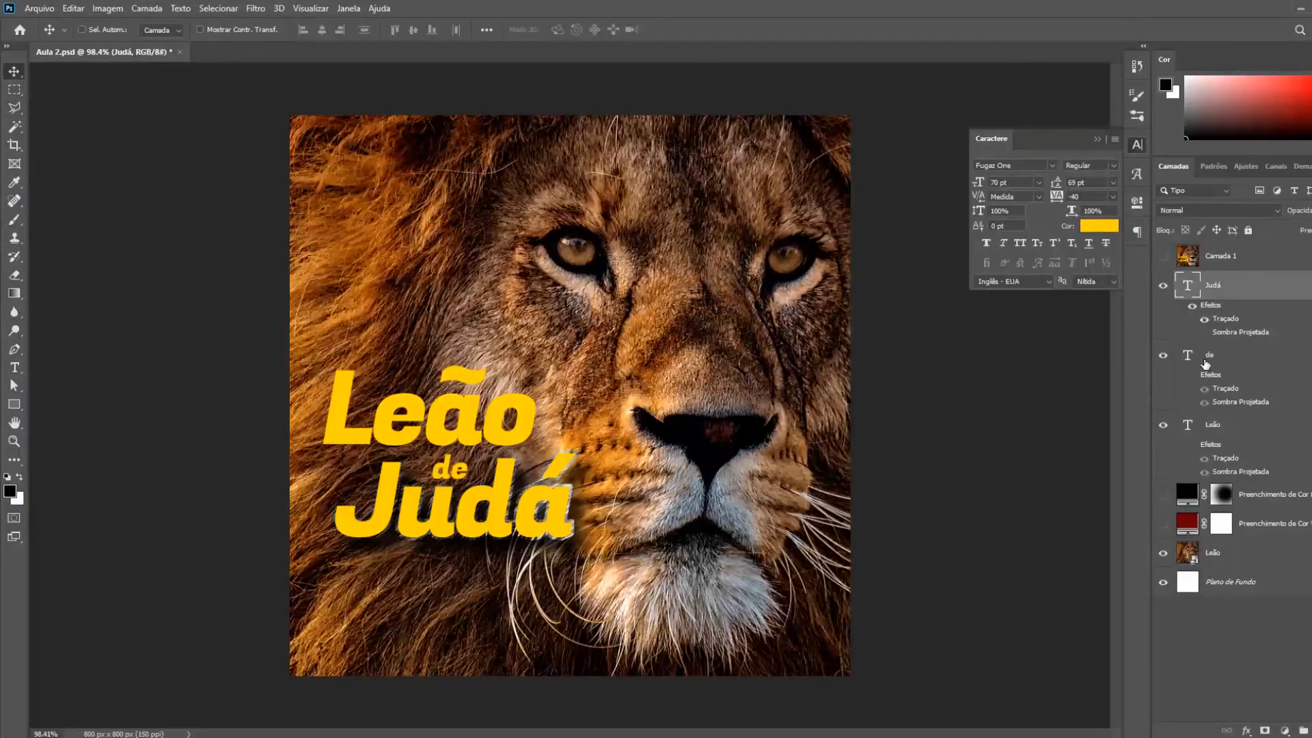
{"action": "left_click", "coordinate": [1204, 332]}
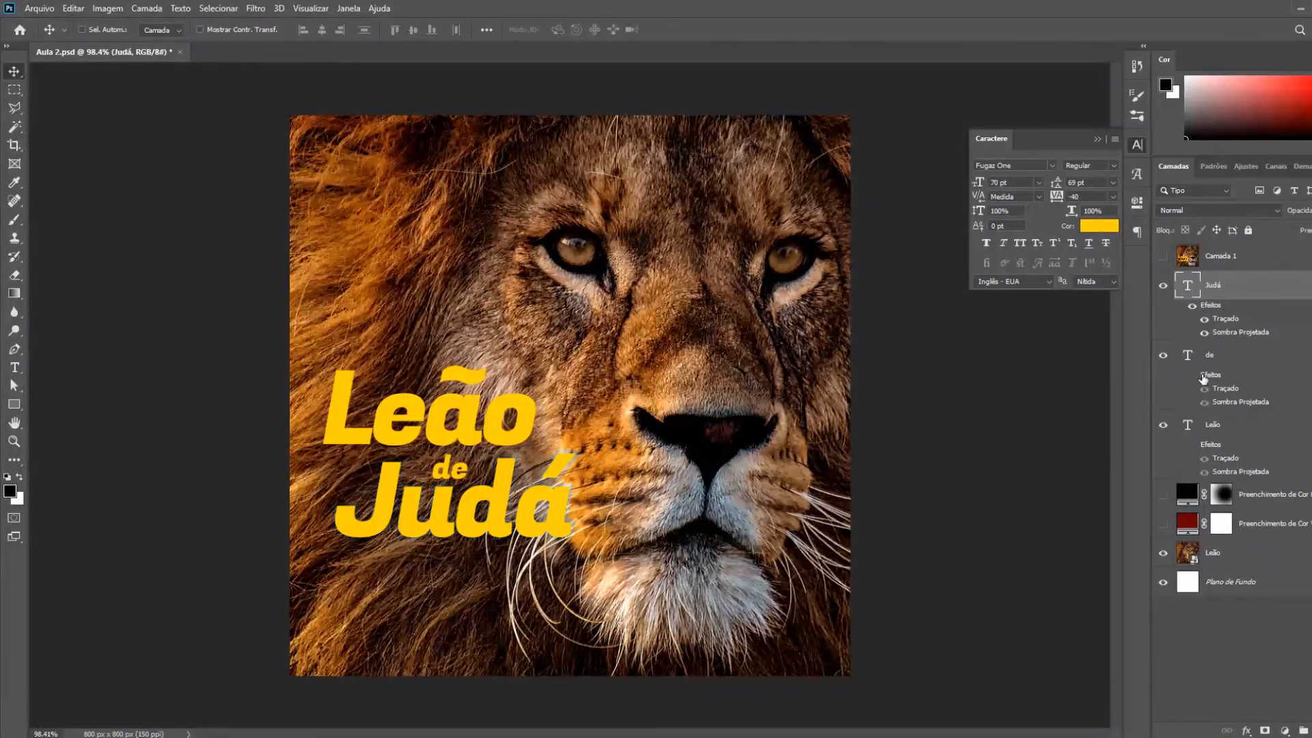
{"action": "left_click", "coordinate": [1204, 389]}
{"action": "left_click", "coordinate": [1203, 458]}
Show the black and red fill layers again and stamp all visible layers into another new layer above Judá.
{"action": "left_click_drag", "start_coordinate": [1162, 494], "coordinate": [1165, 549]}
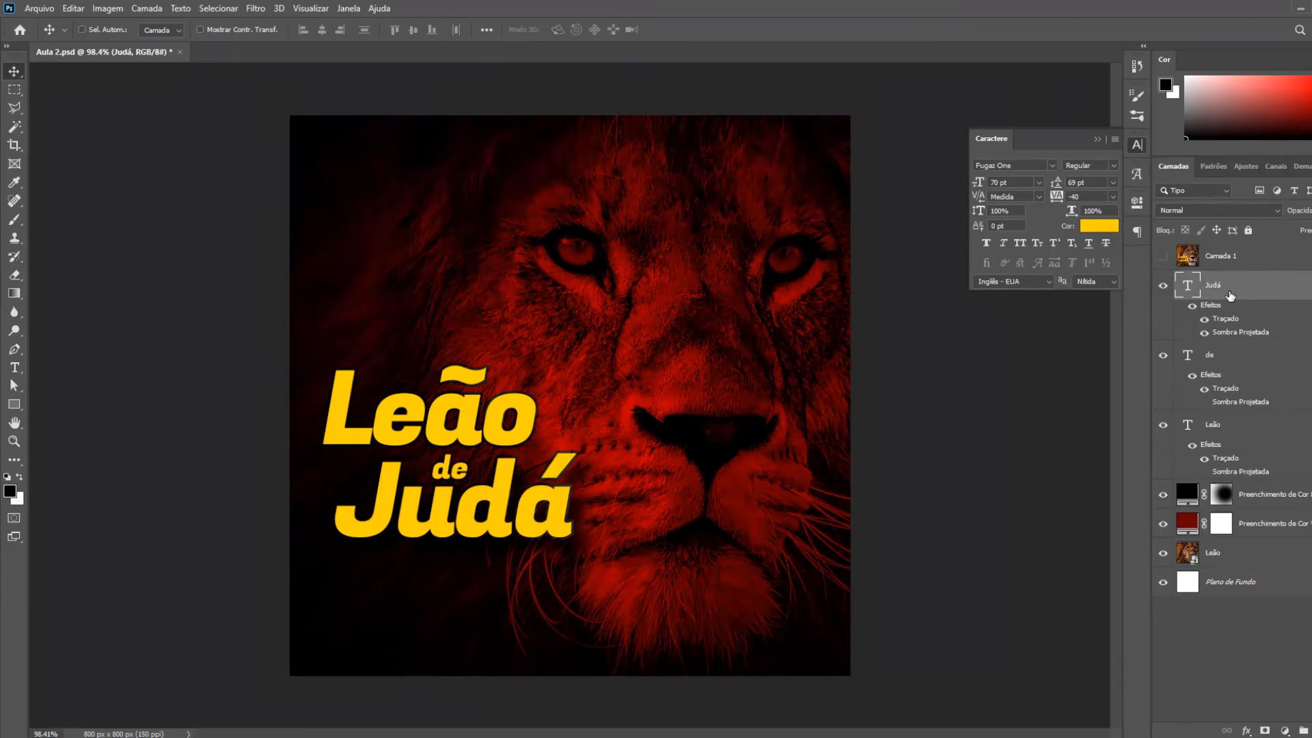
{"action": "key", "text": "ctrl+shift+alt+e"}
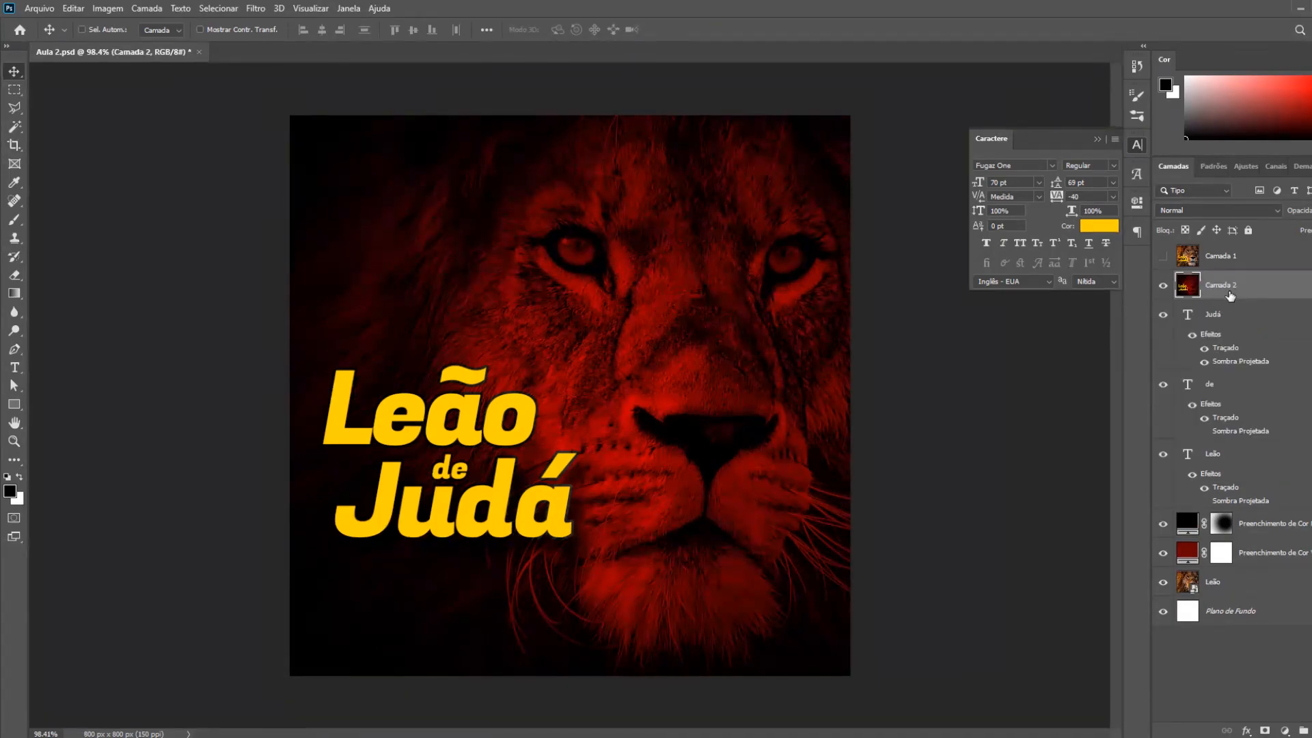
Toggle the visibility of Camada 1 repeatedly to compare the artwork before and after the effects, leaving it hidden.
{"action": "left_click", "coordinate": [1164, 257]}
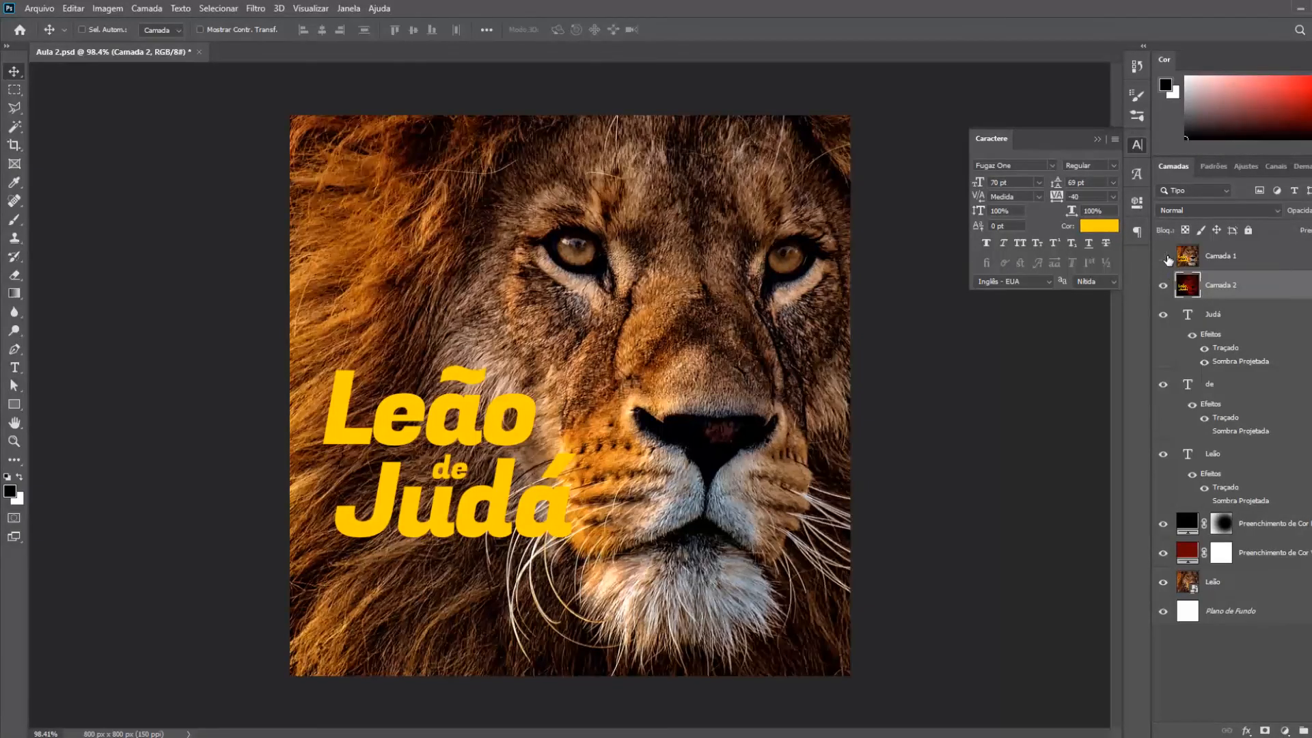
{"action": "left_click", "coordinate": [1165, 258]}
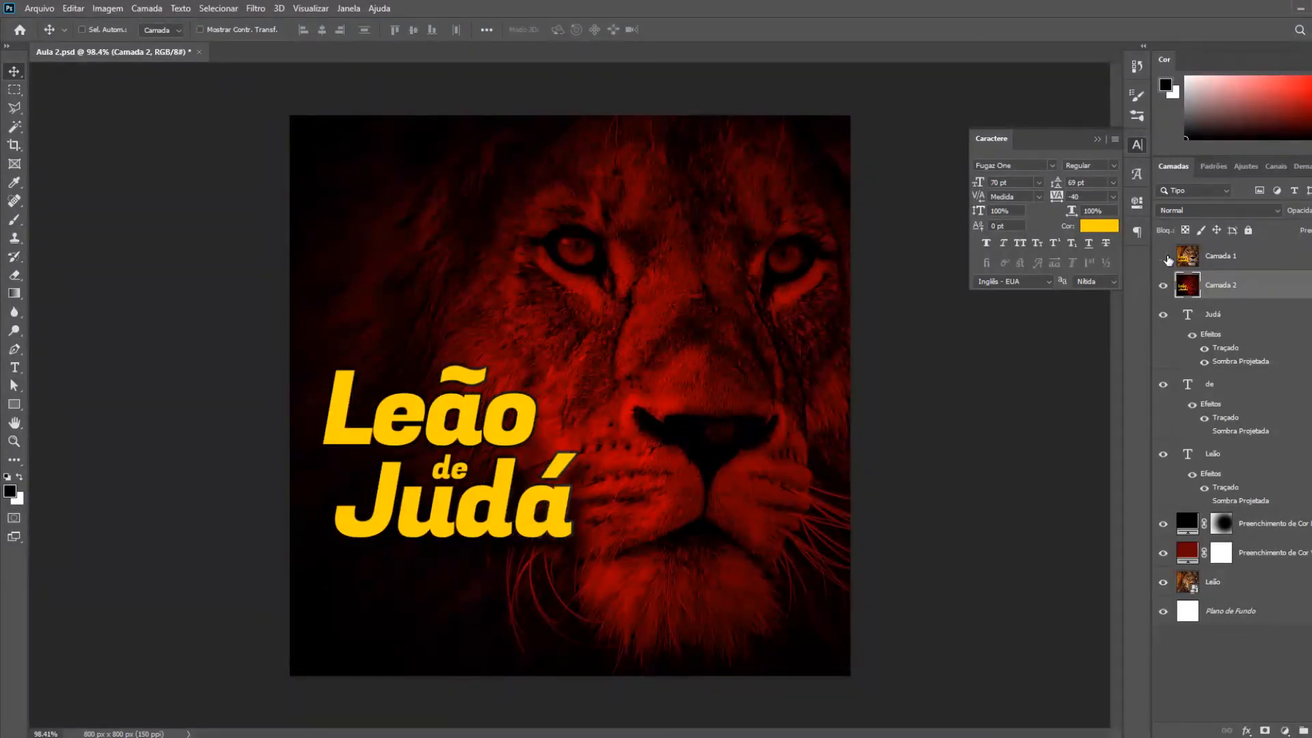
{"action": "left_click", "coordinate": [1166, 258]}
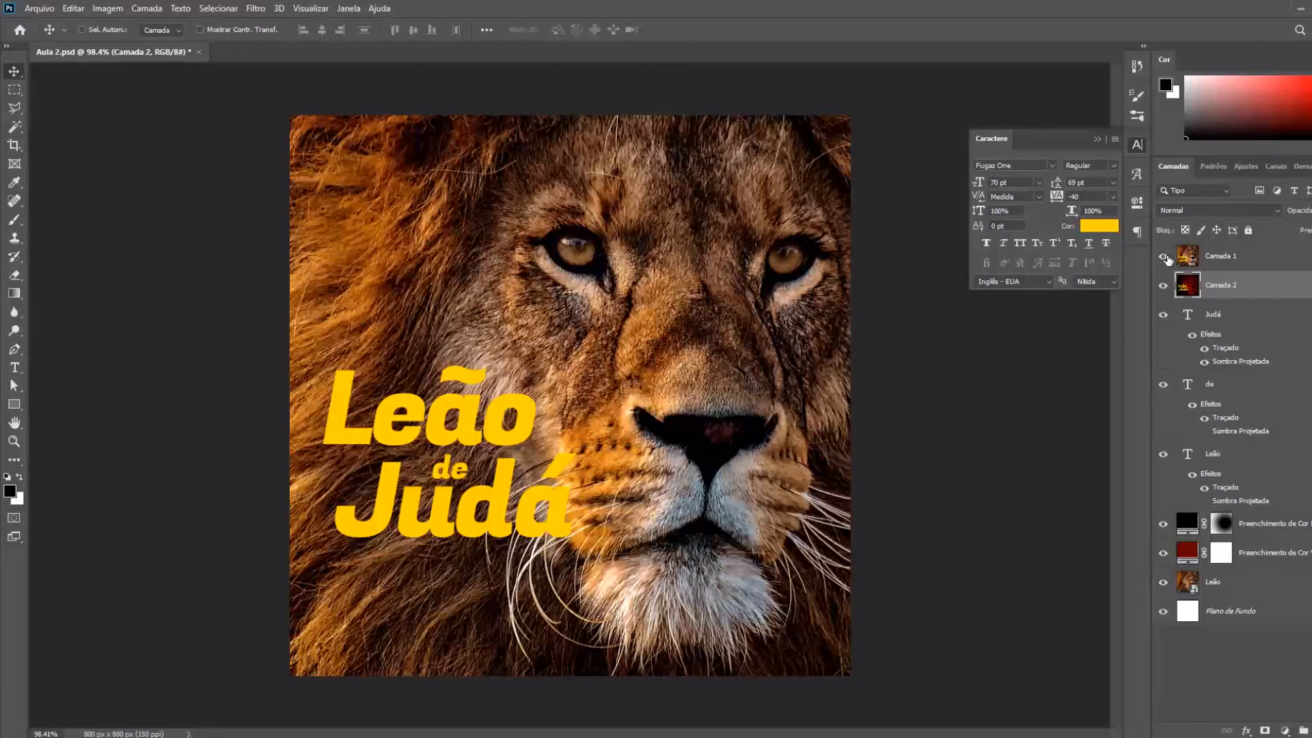
{"action": "left_click", "coordinate": [1165, 258]}
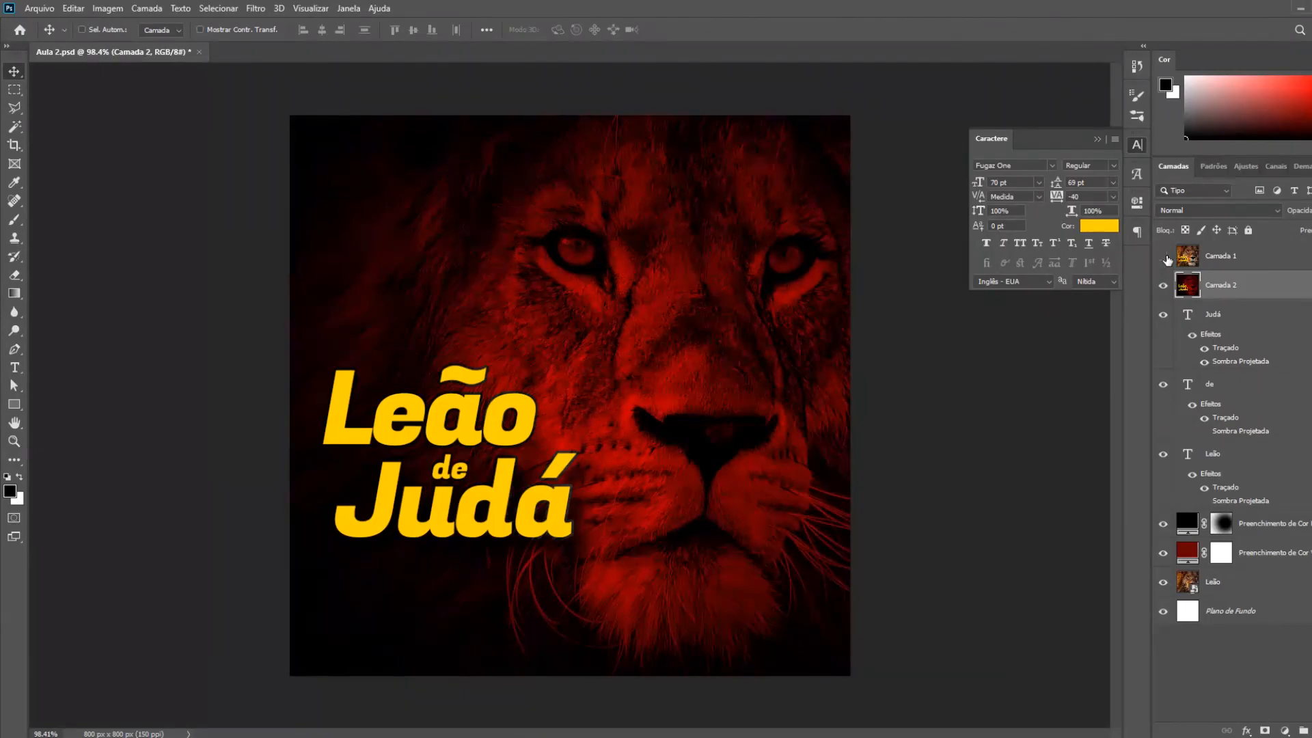
{"action": "left_click", "coordinate": [1166, 257]}
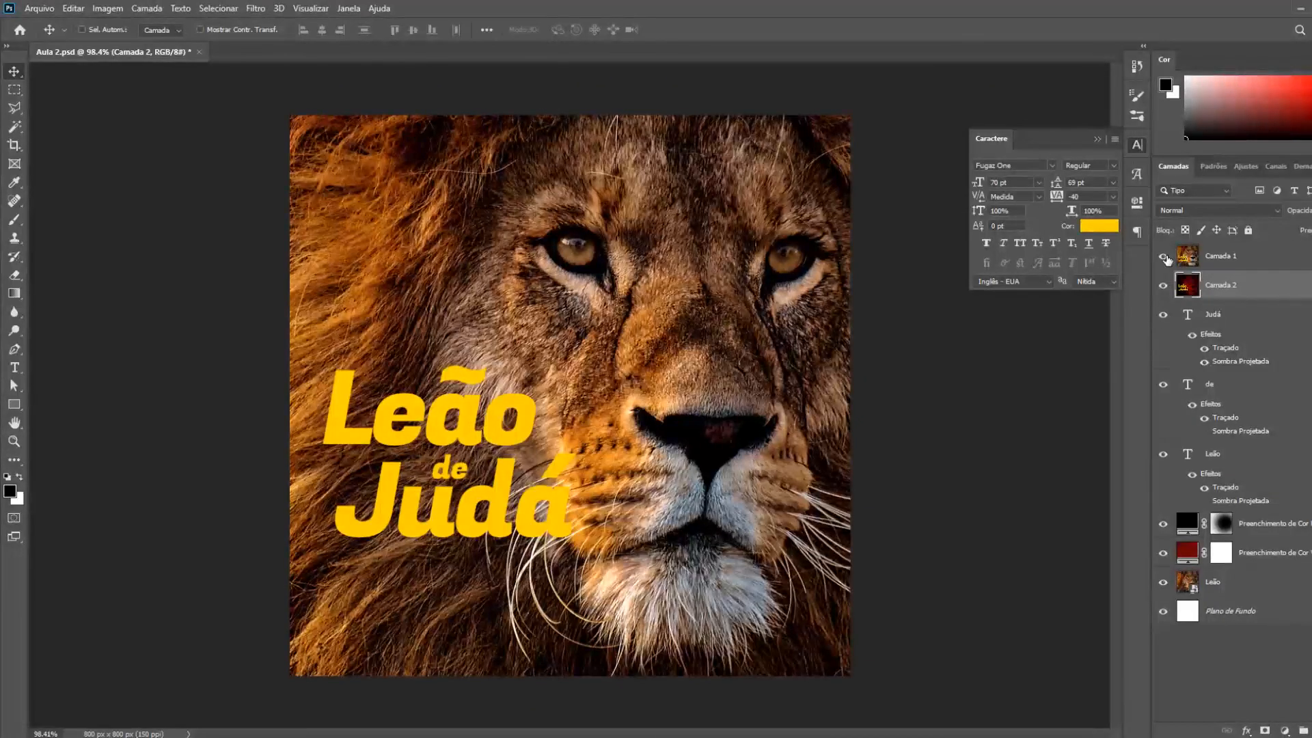
{"action": "left_click", "coordinate": [1164, 257]}
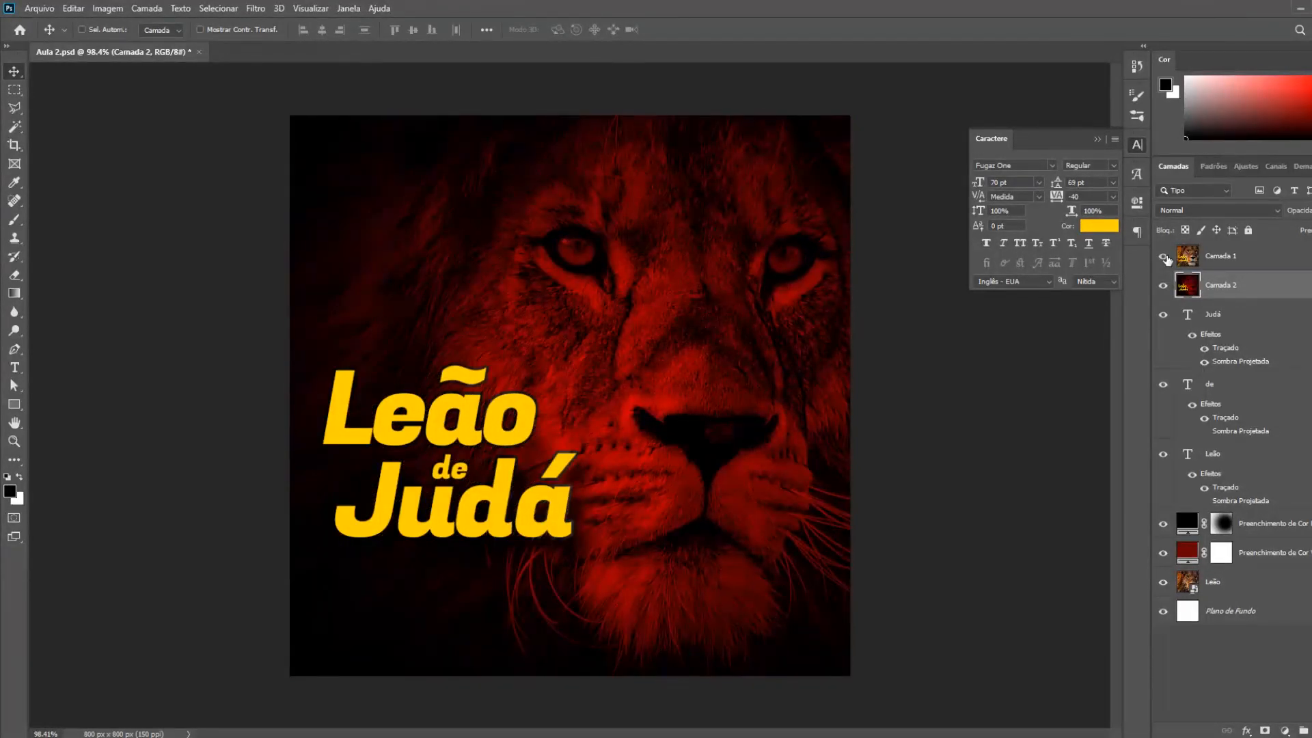
{"action": "left_click", "coordinate": [1164, 257]}
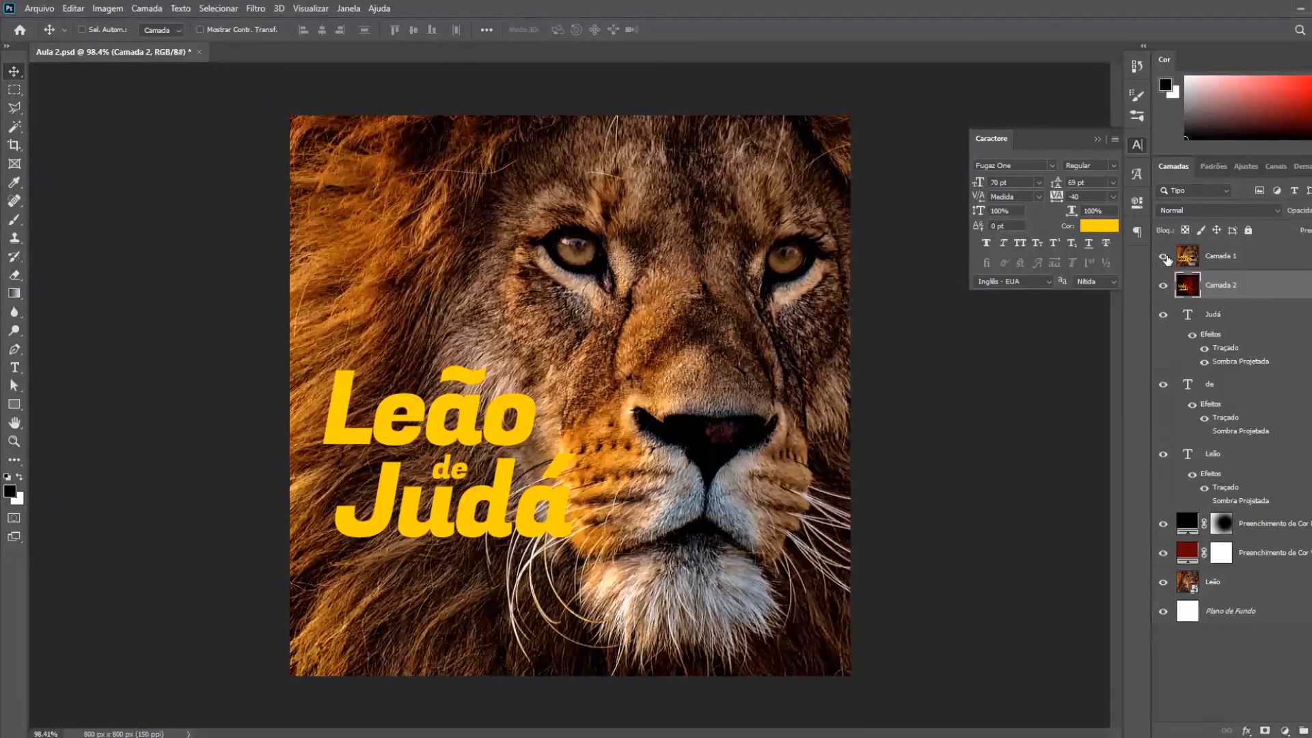
{"action": "left_click", "coordinate": [1164, 257]}
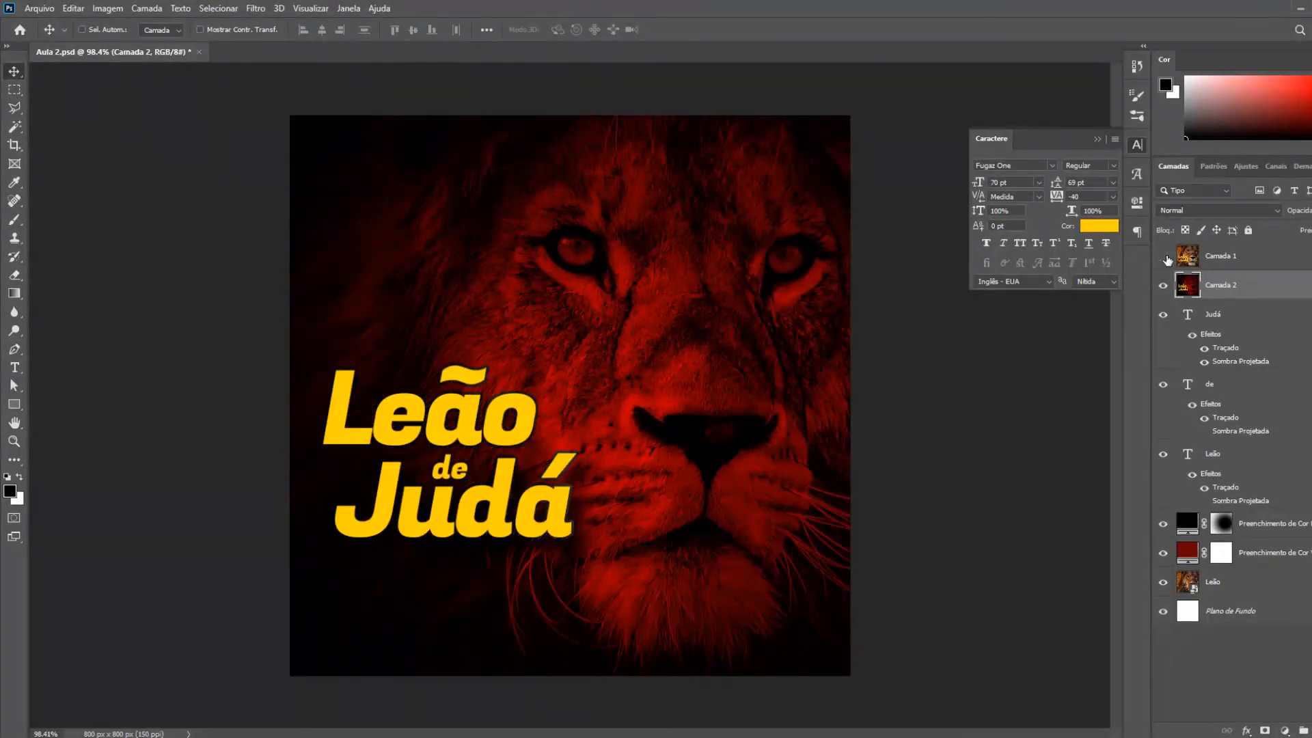